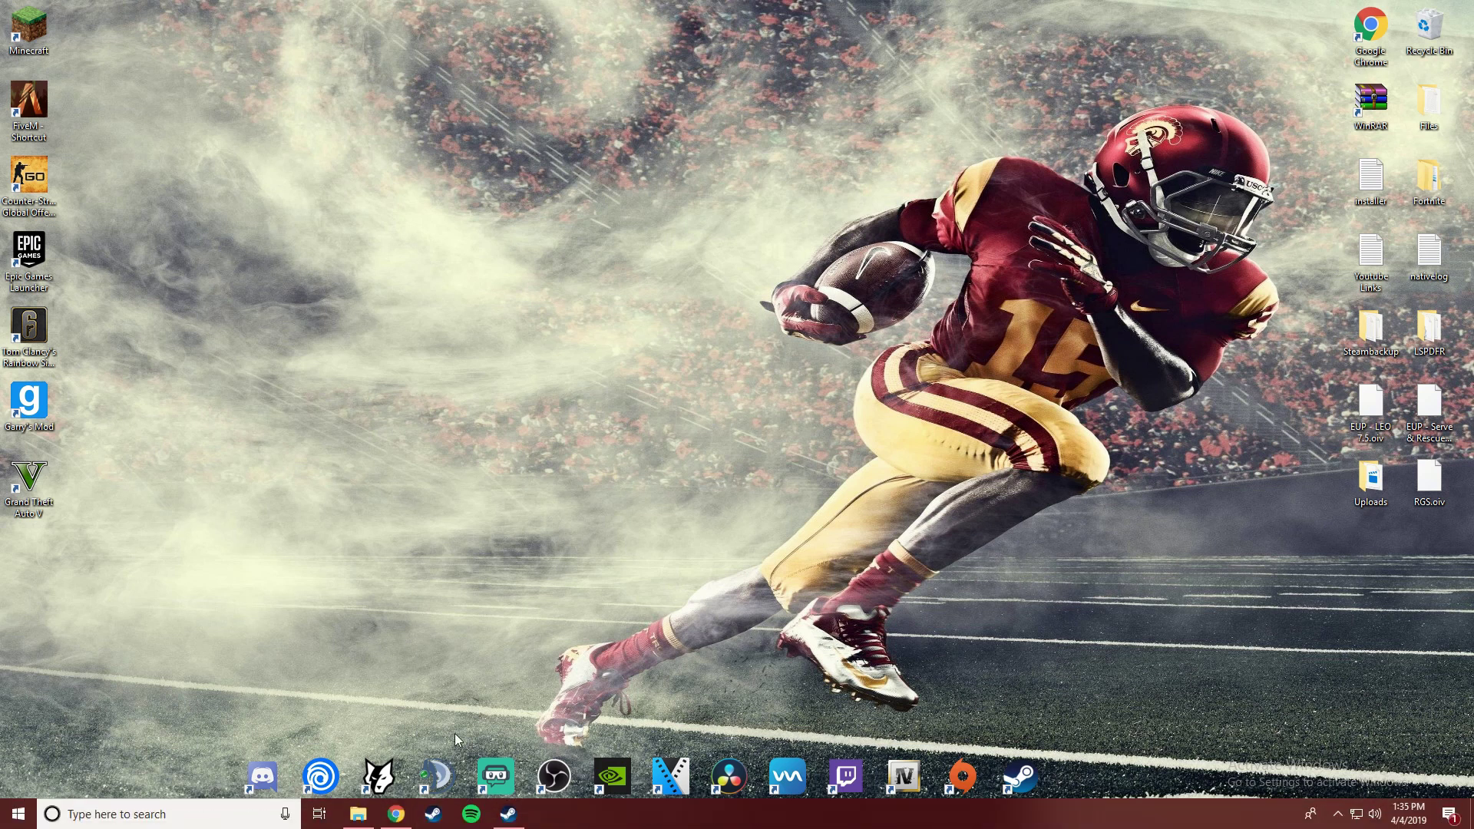
- Search Google for 'lspdfr' and open LCPDFR.com's Downloads > Essential Mods category
left_click(400, 820)
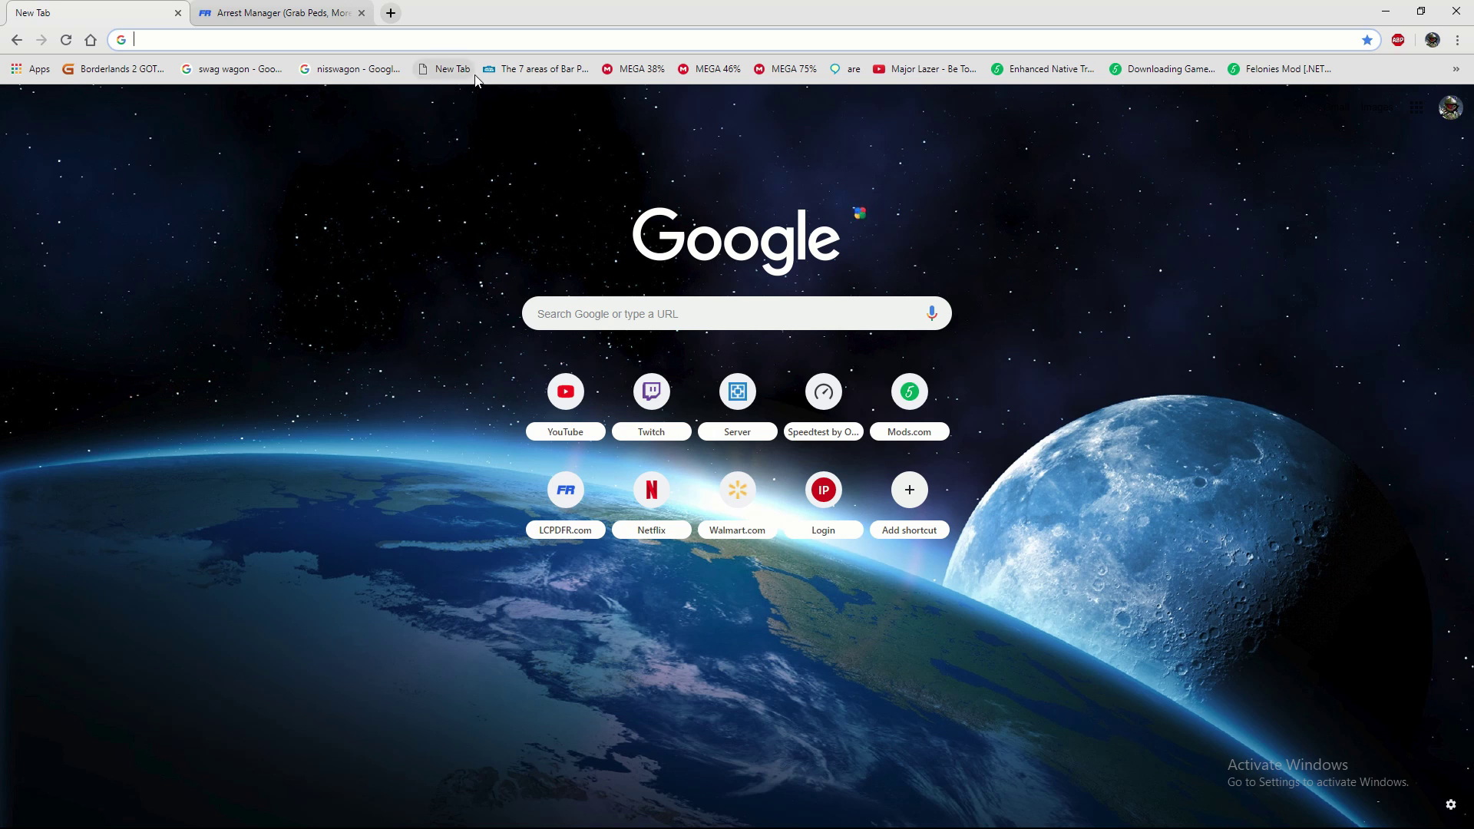
type("lspdfr")
key("Return")
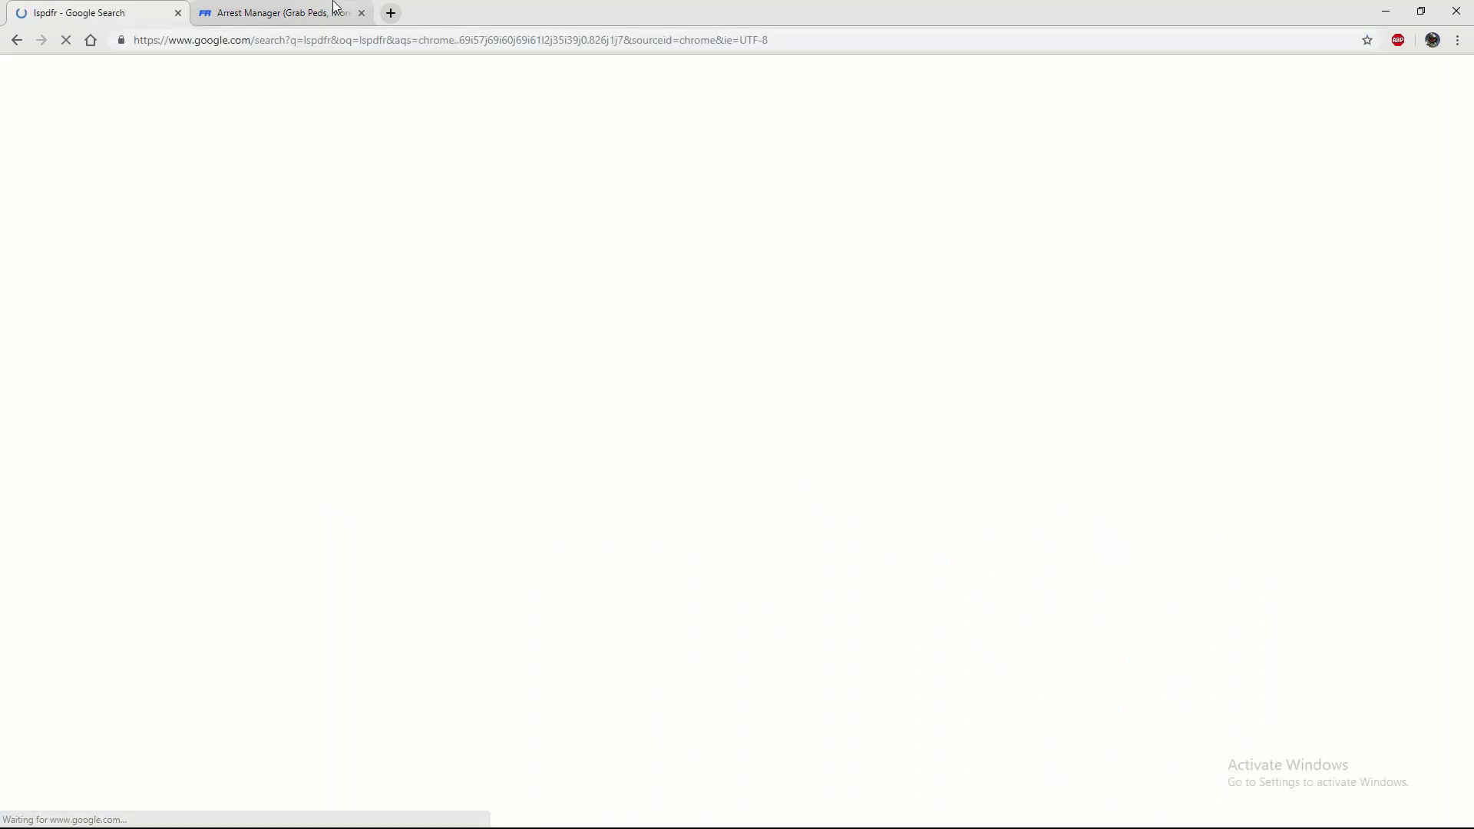
left_click(240, 197)
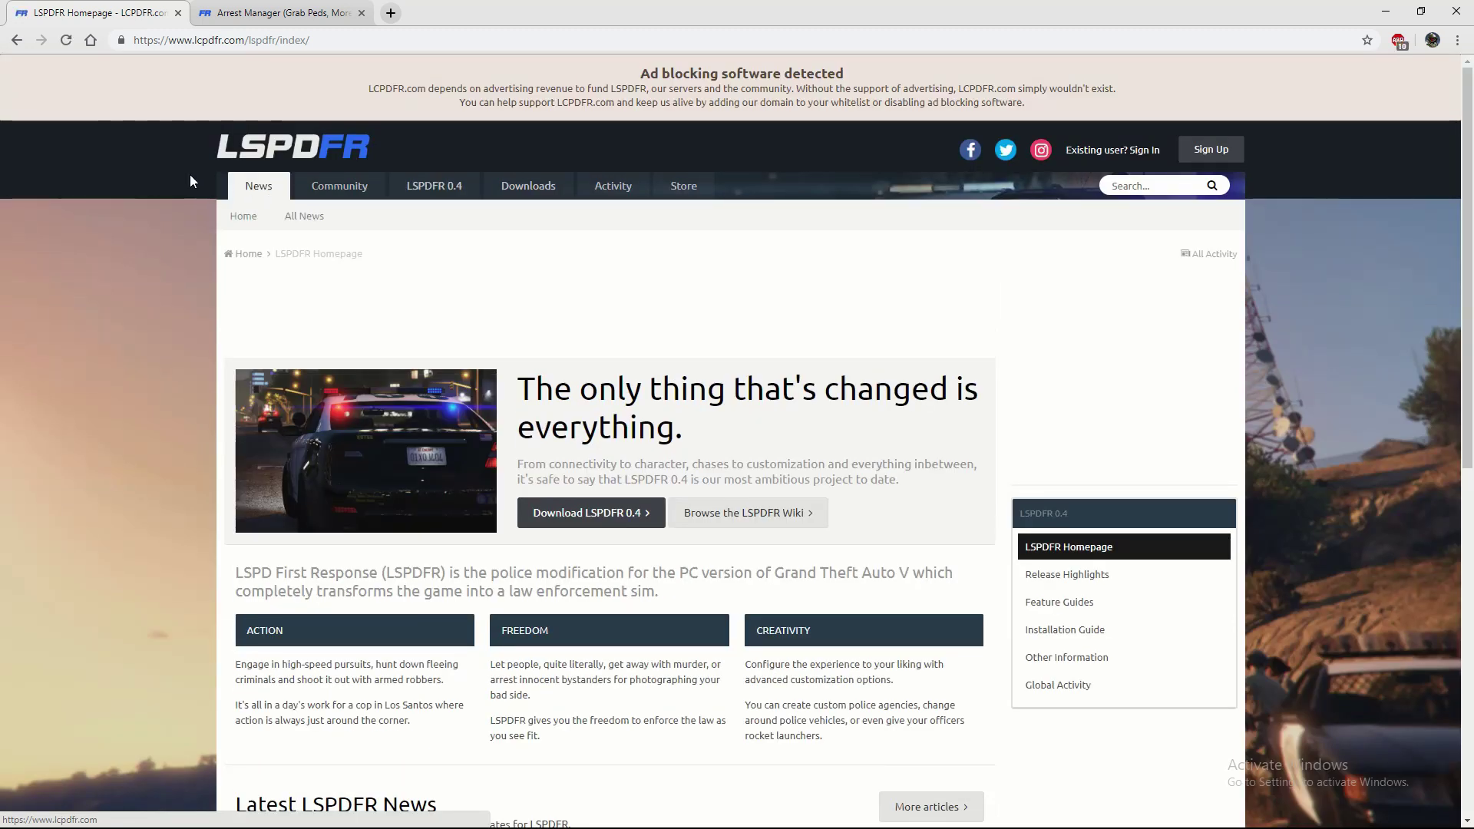
left_click(522, 187)
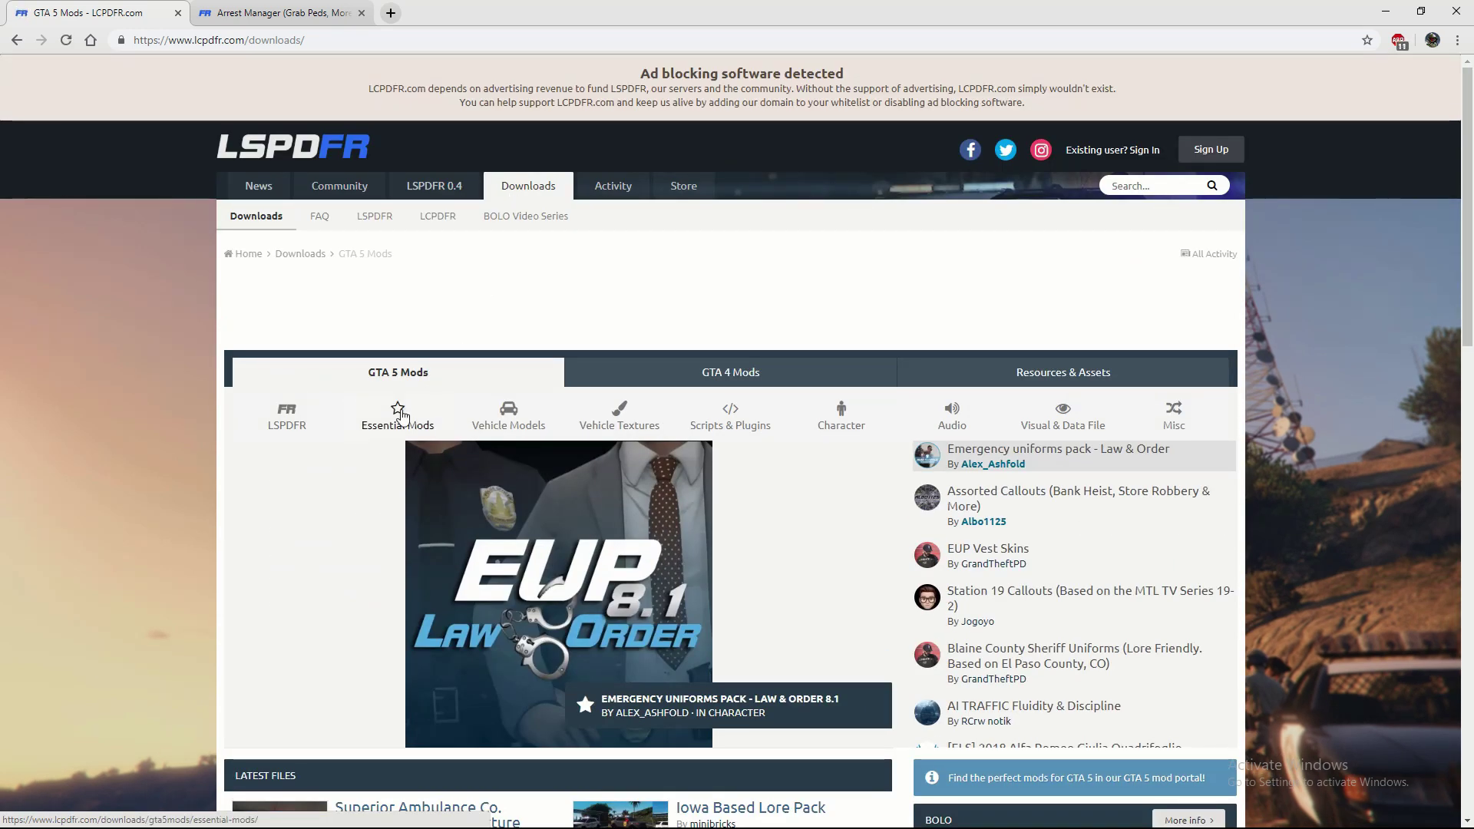
left_click(400, 415)
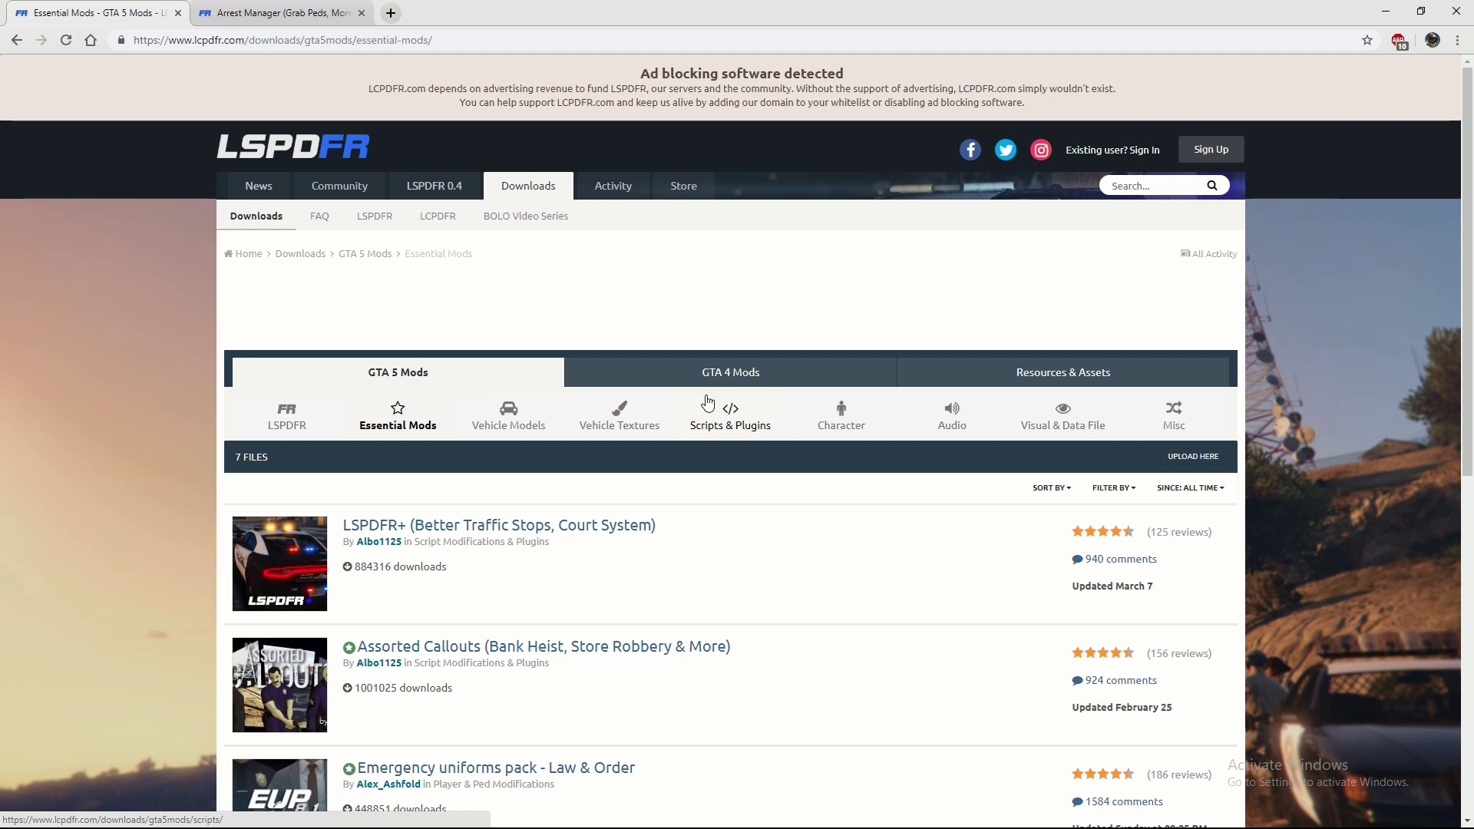
- Open the LSPDFR+ and Assorted Callouts mod pages in new tabs
scroll(707, 403, "down", 4)
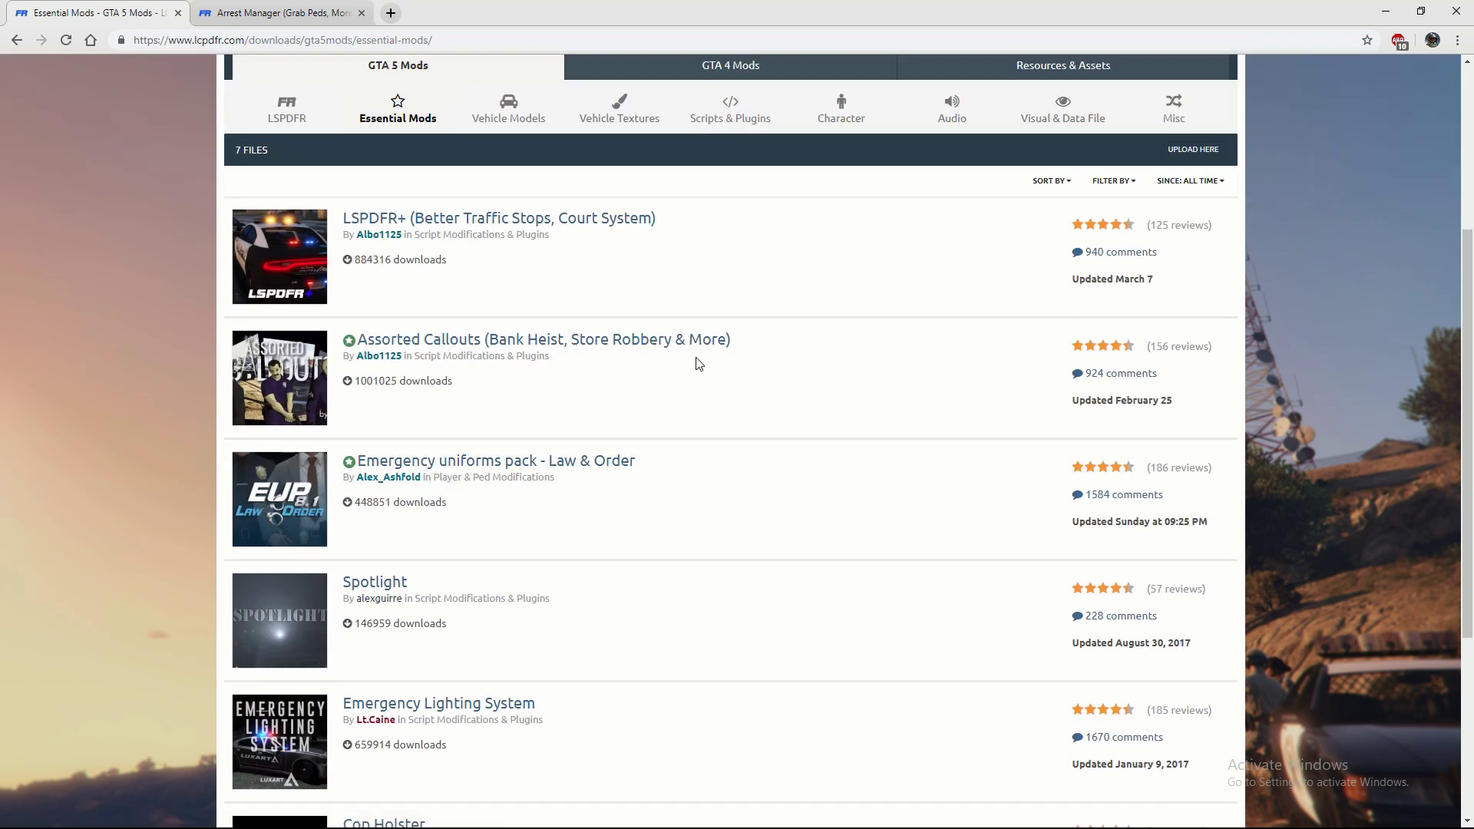
right_click(415, 218)
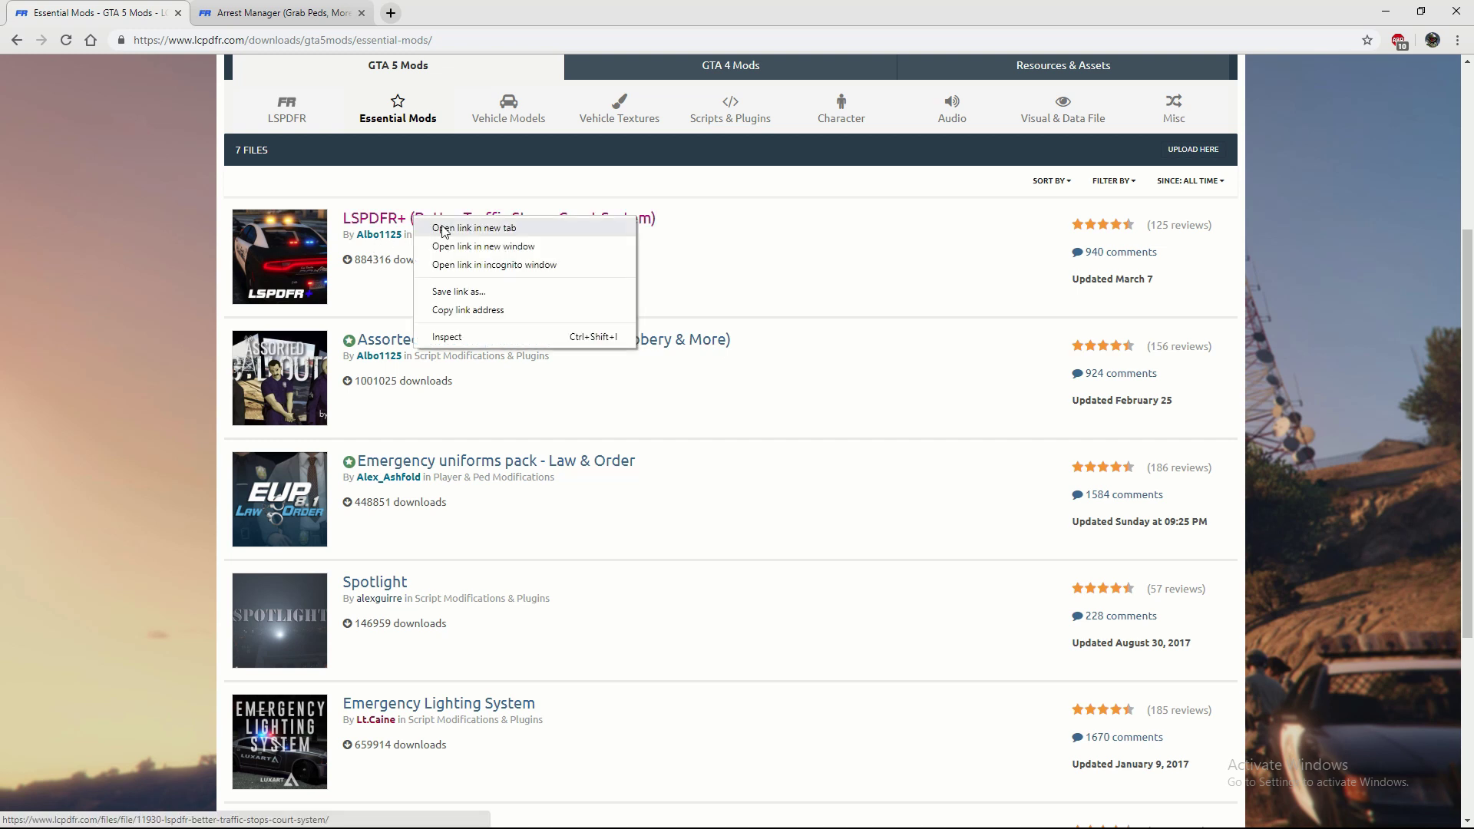
left_click(443, 230)
right_click(519, 336)
left_click(606, 350)
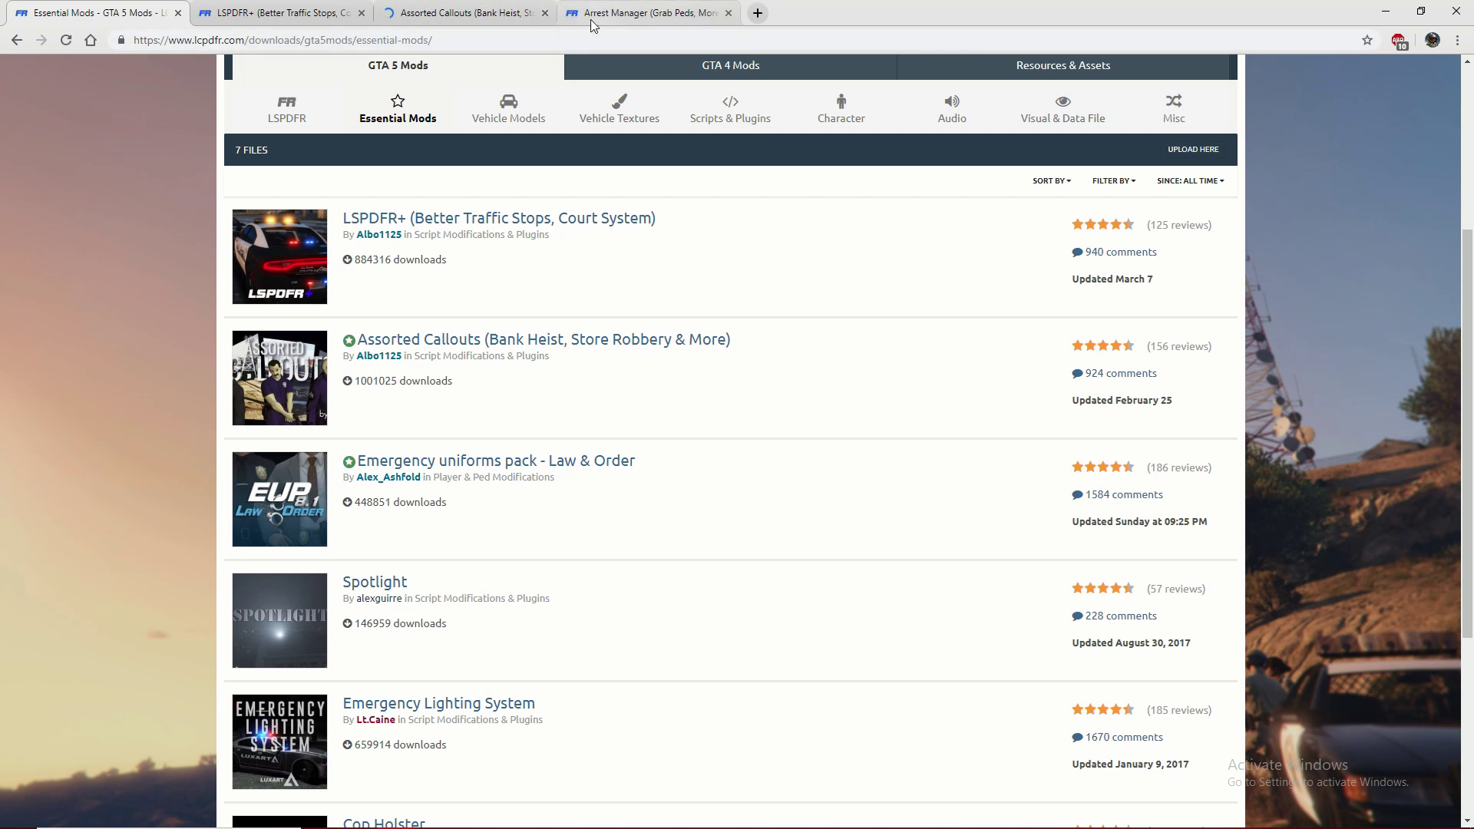
- Scroll further down the list and open Cop Holster in a new tab
scroll(882, 262, "down", 3)
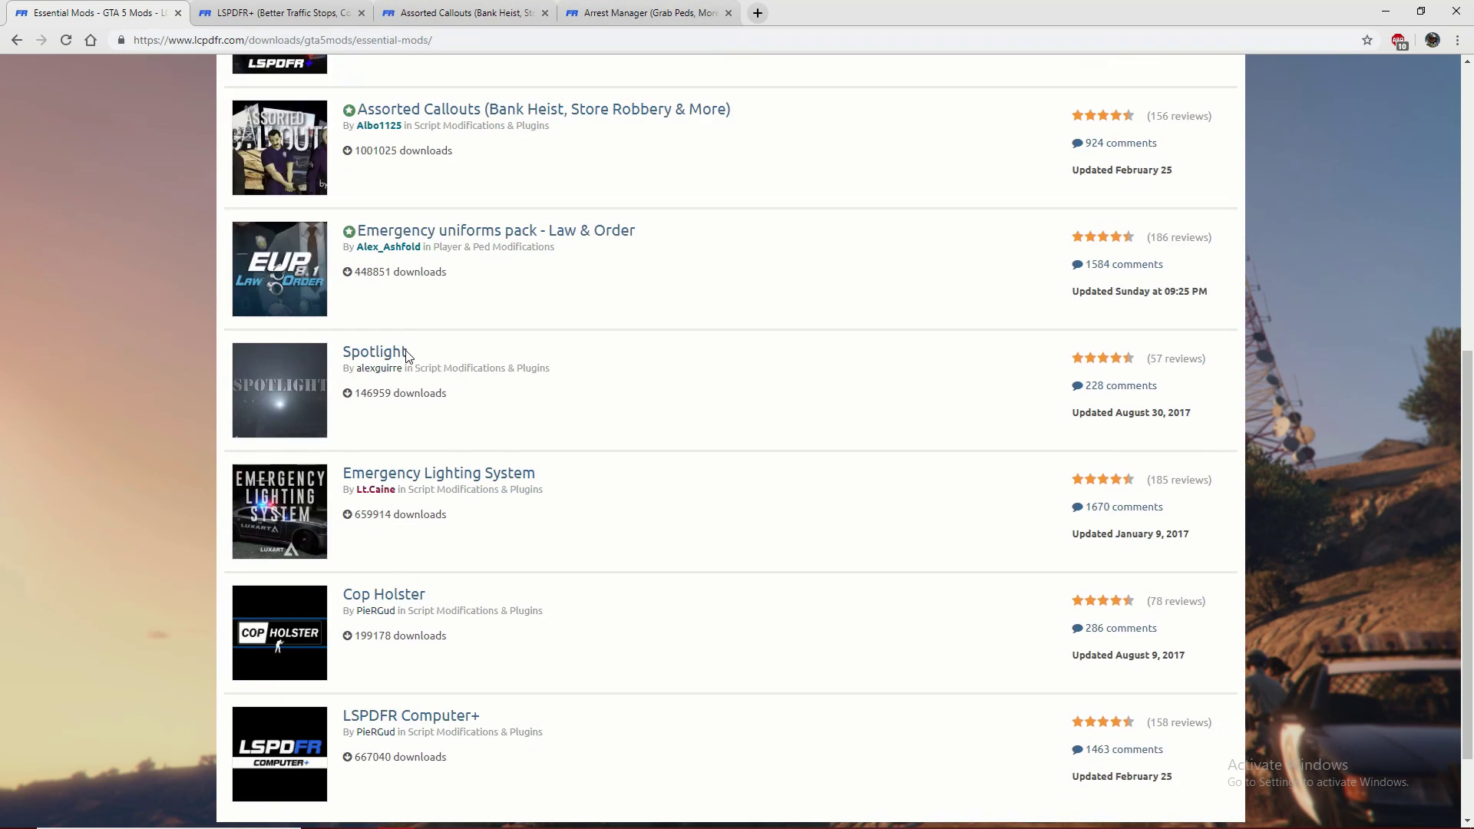
scroll(404, 356, "down", 2)
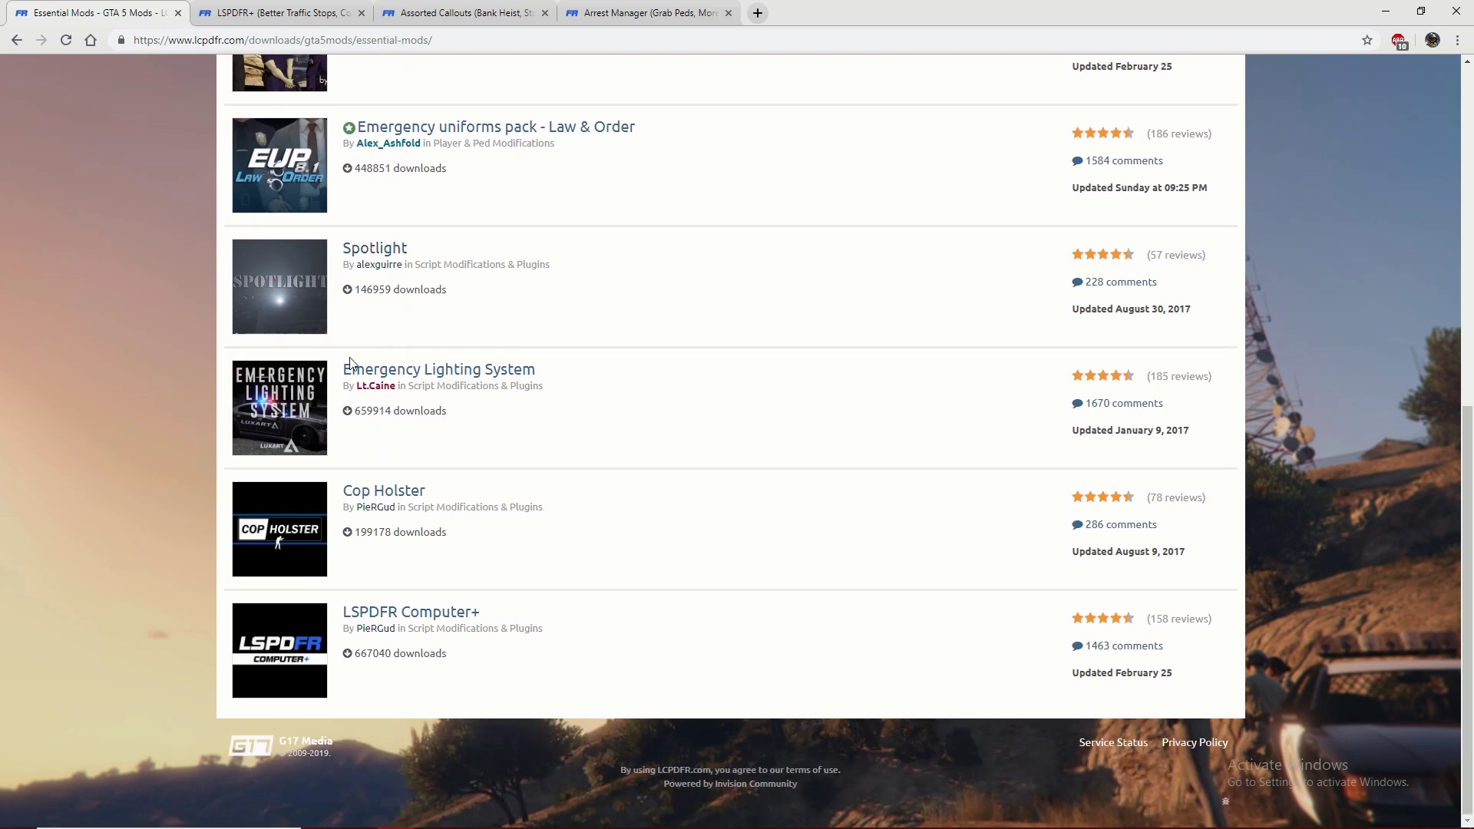
left_click_drag(341, 371, 556, 381)
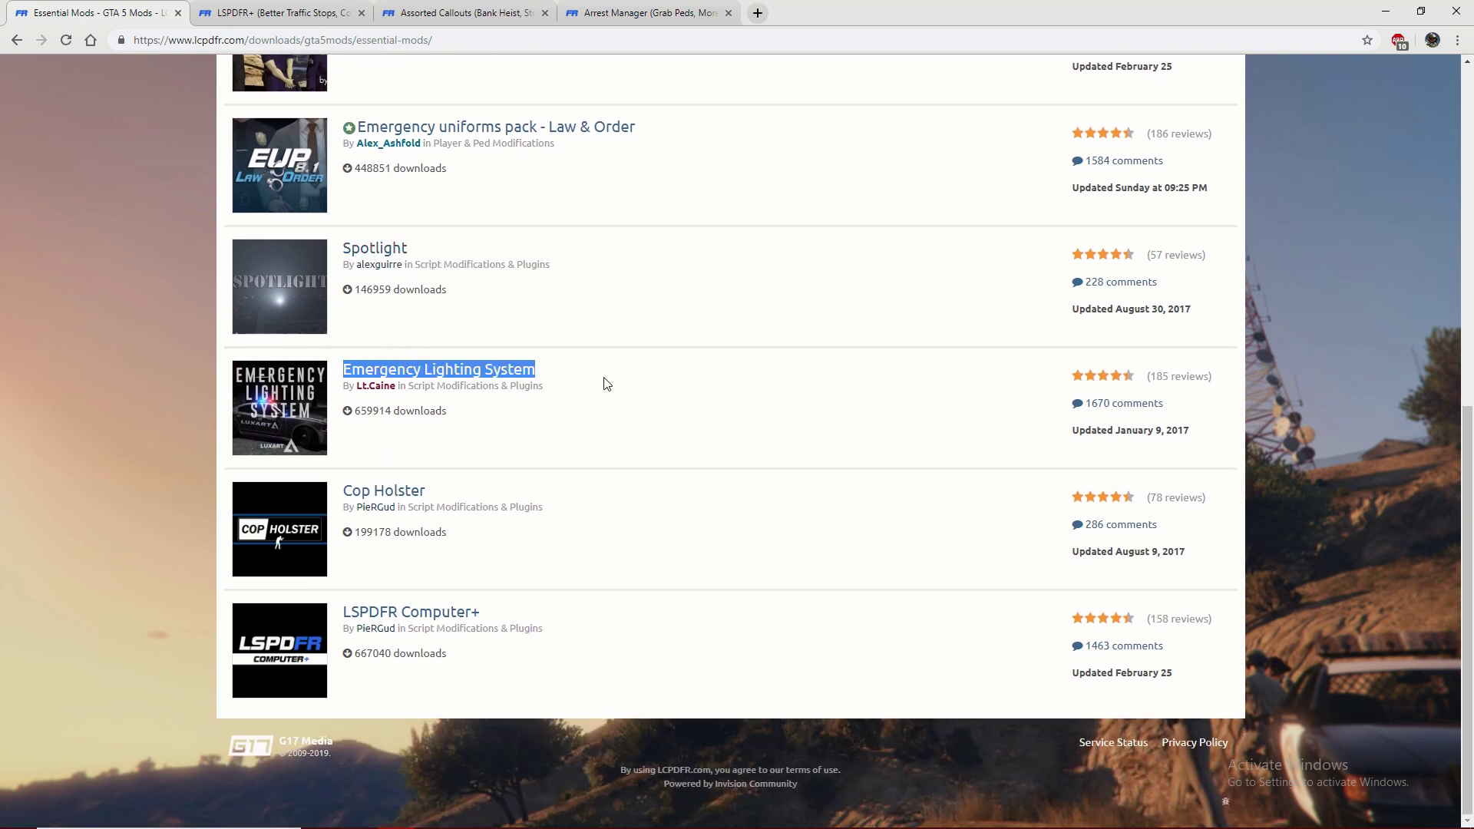
left_click(675, 391)
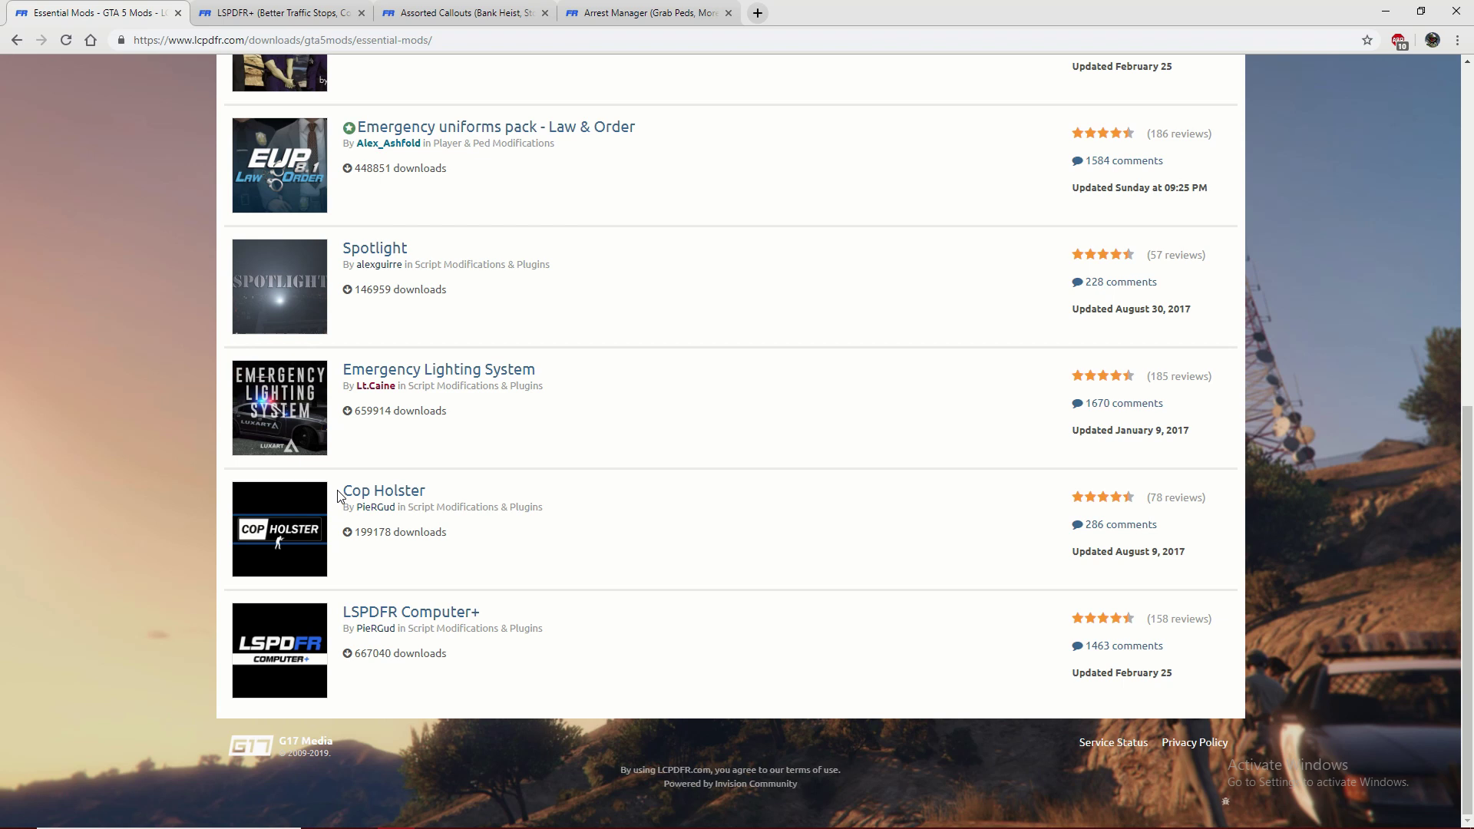
right_click(389, 492)
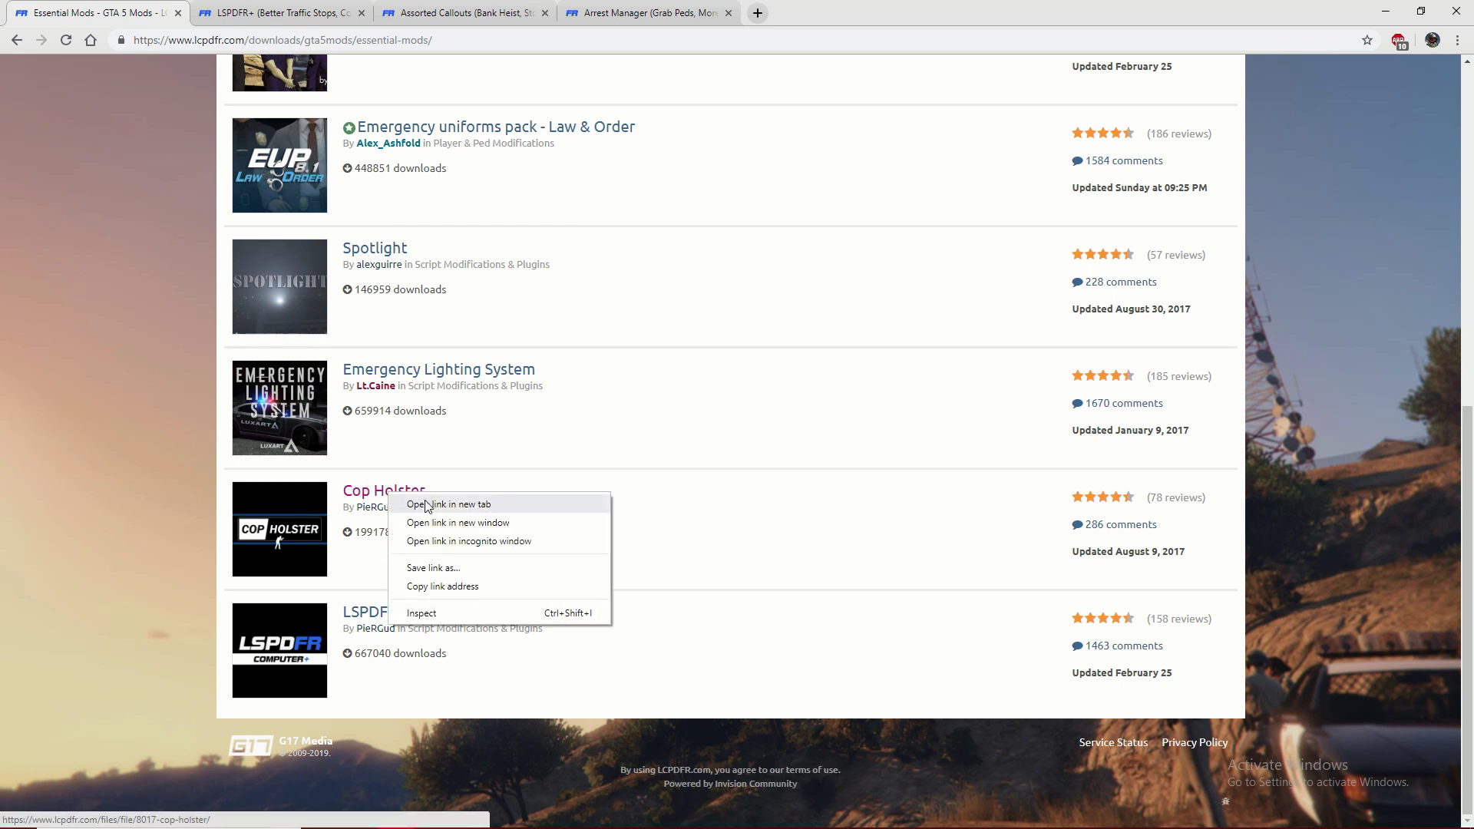
left_click(428, 505)
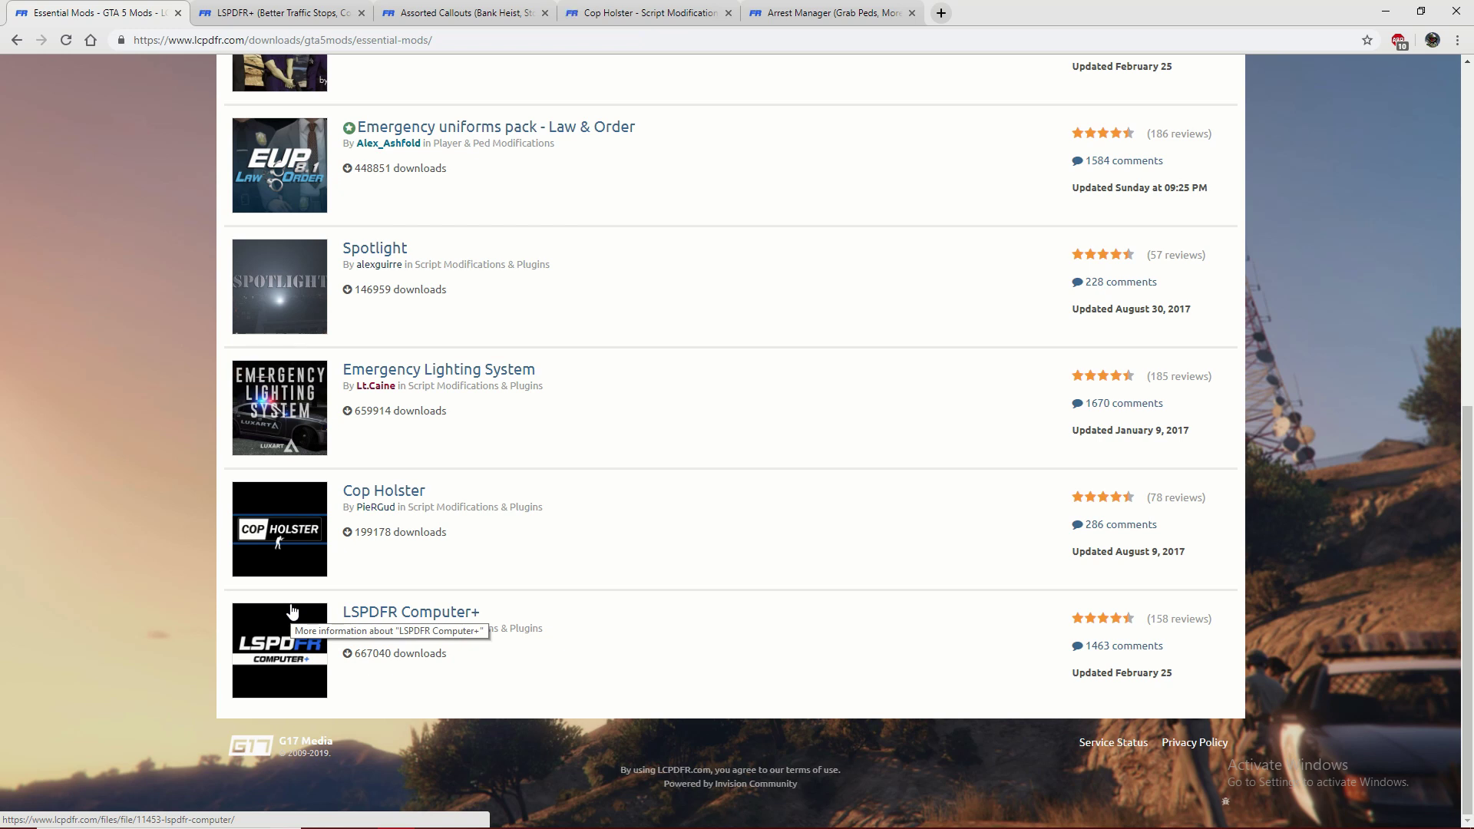
- Pull the Arrest Manager tab out into its own window
scroll(307, 614, "up", 8)
scroll(399, 574, "down", 5)
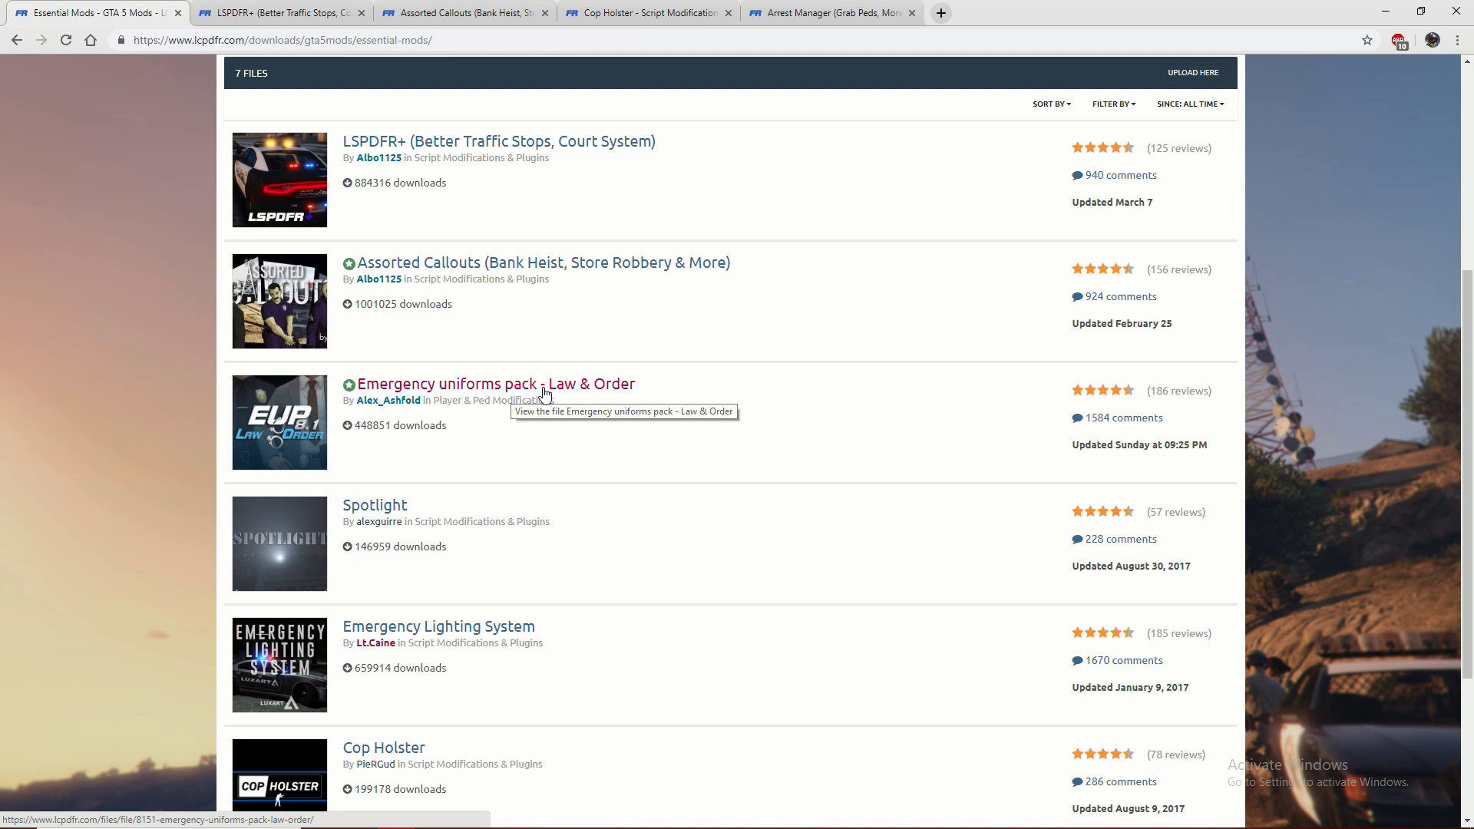
mouse_move(808, 13)
left_mouse_down()
mouse_move(731, 52)
mouse_move(887, 13)
mouse_move(680, 26)
mouse_move(739, 165)
mouse_move(722, 161)
mouse_move(813, 16)
left_mouse_up()
scroll(688, 66, "up", 8)
- Start the Arrest Manager download and agree to the download terms
scroll(703, 70, "up", 5)
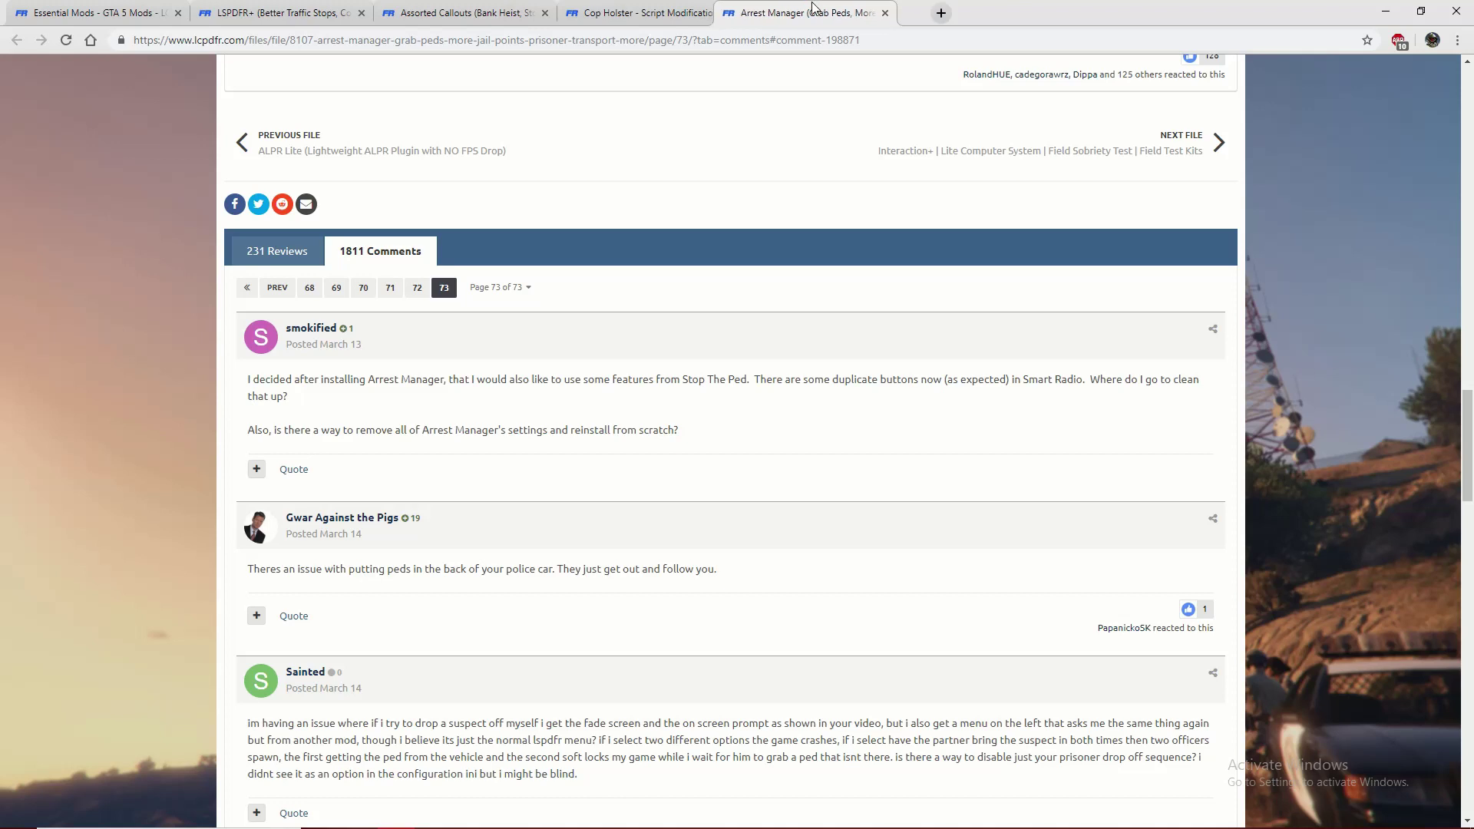
scroll(743, 370, "up", 15)
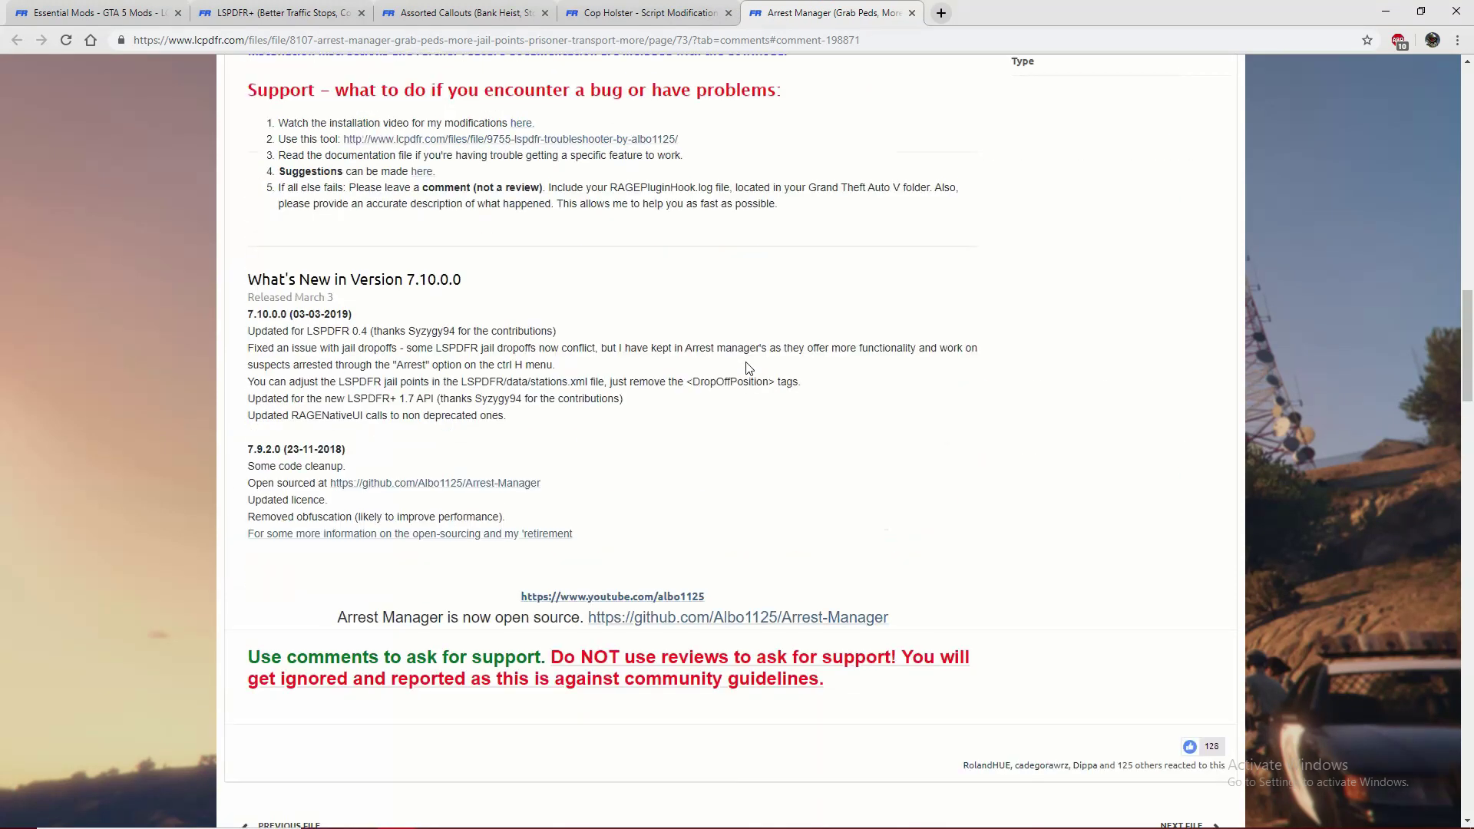
scroll(744, 368, "up", 3)
scroll(745, 368, "down", 6)
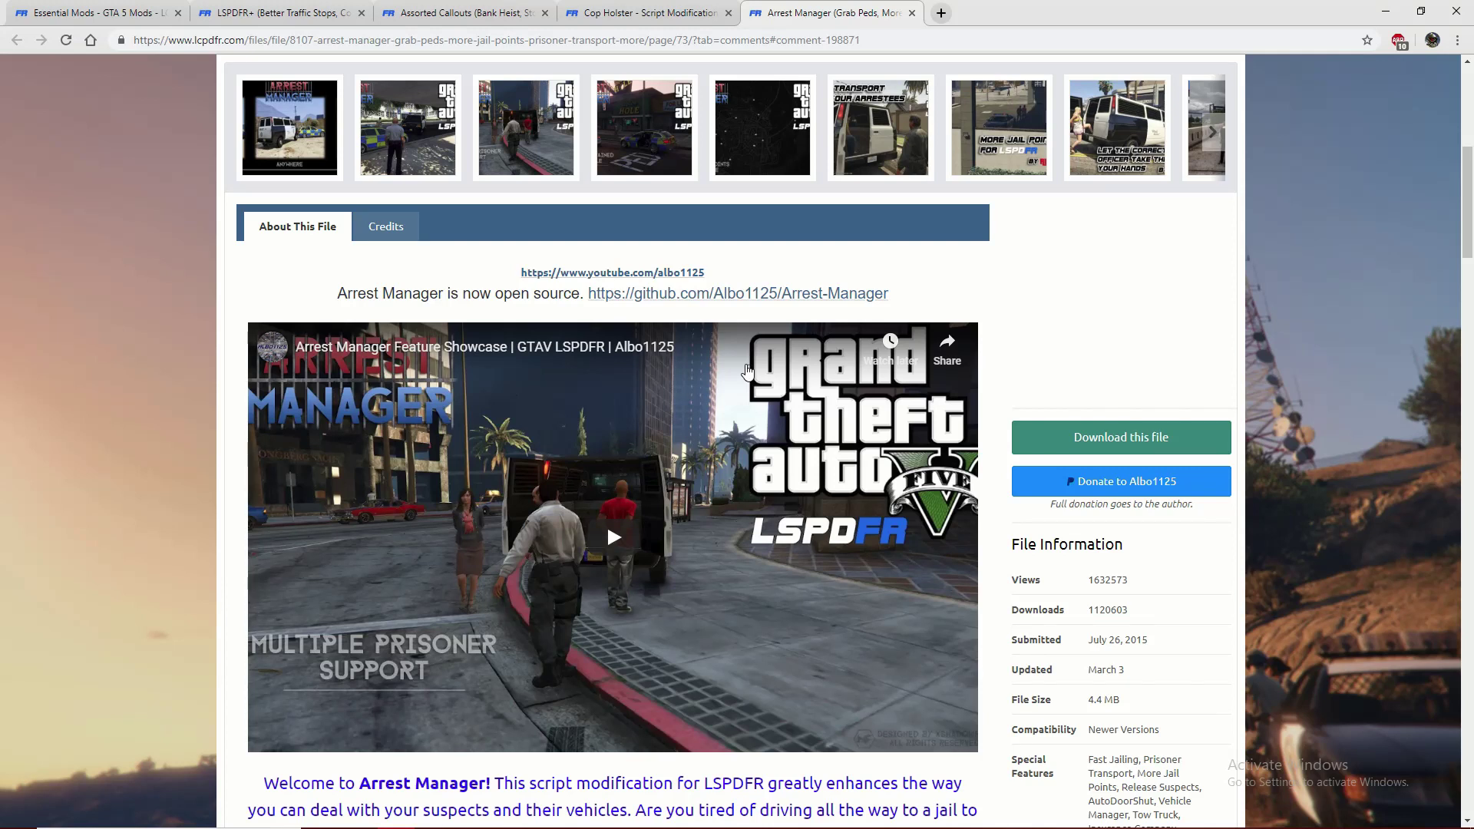
left_click(1025, 436)
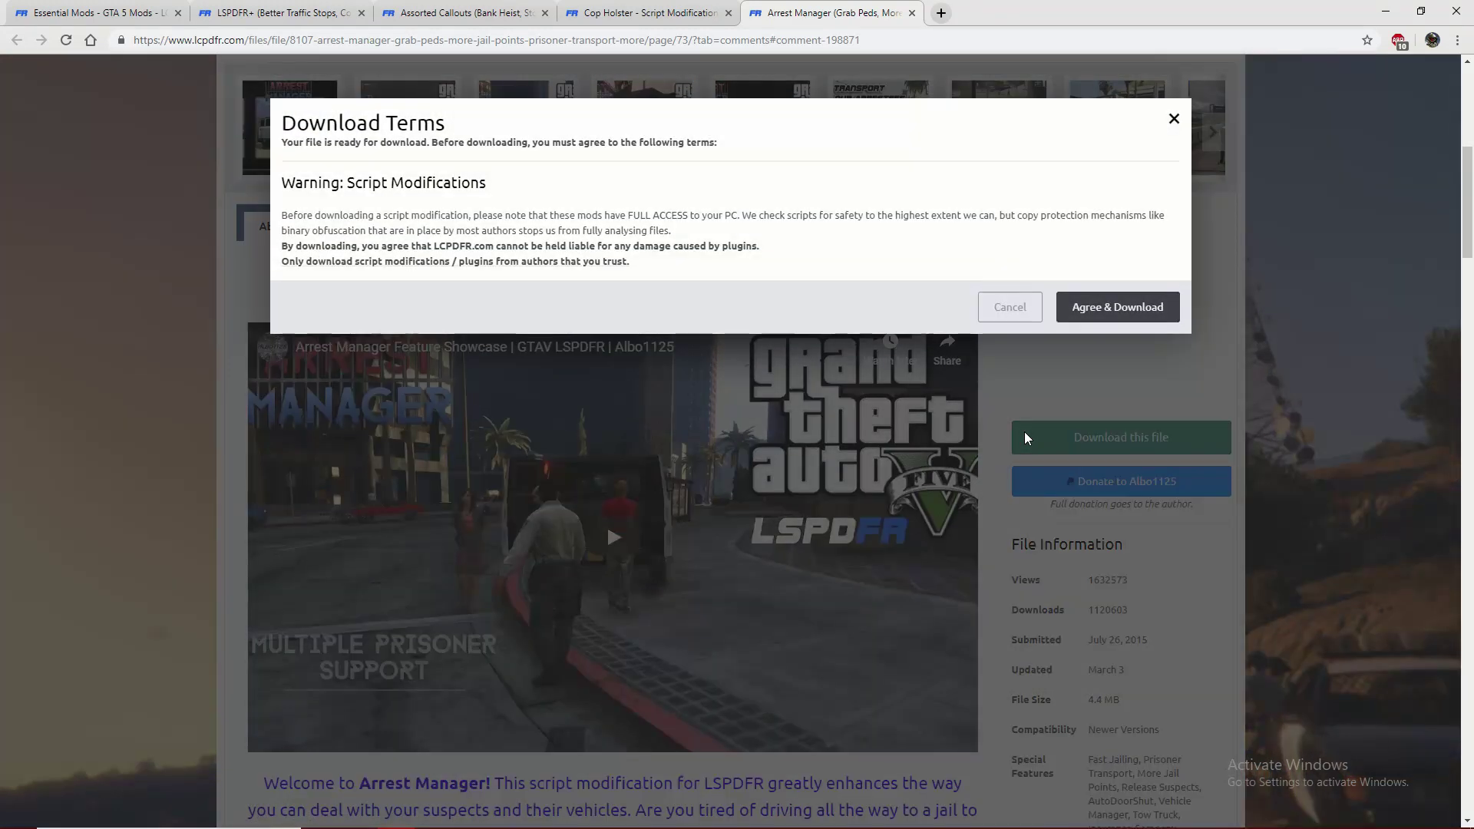
left_click(1105, 308)
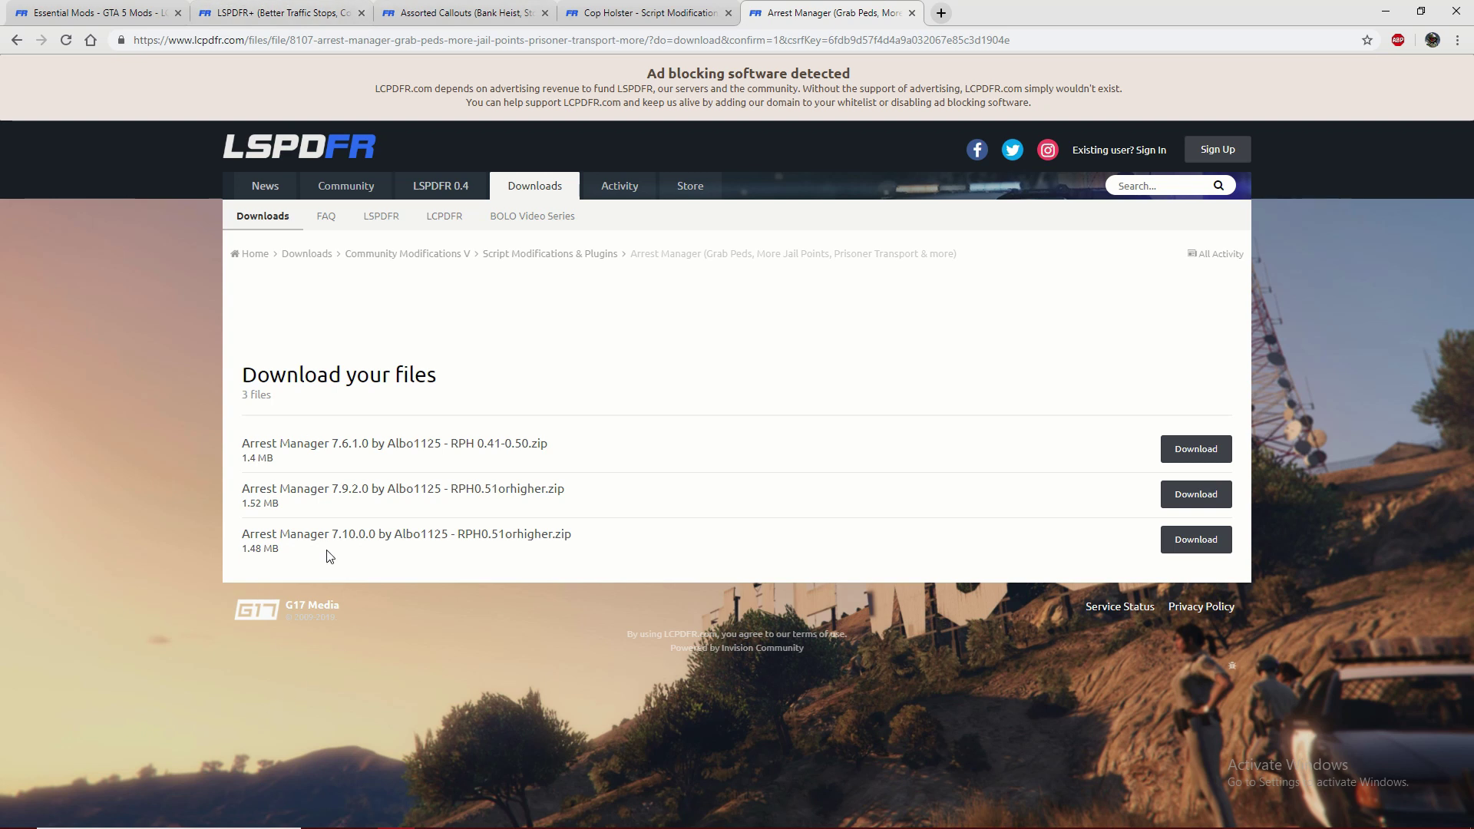
- Download the Arrest Manager 7.10.0.0 zip, answering the security check code
left_click_drag(332, 533, 842, 553)
left_click(842, 553)
left_click(1196, 547)
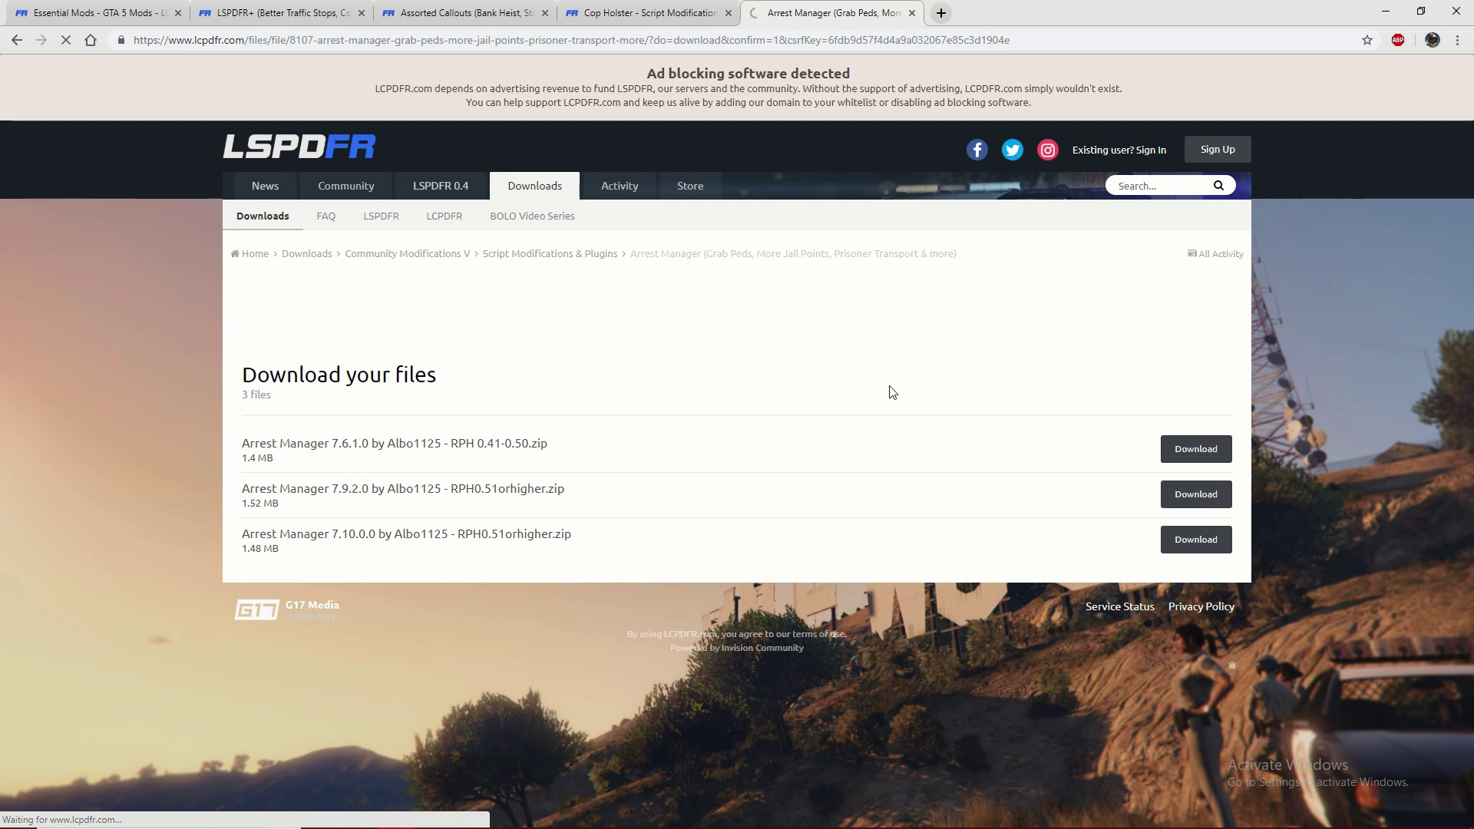
left_click(568, 415)
type("x3")
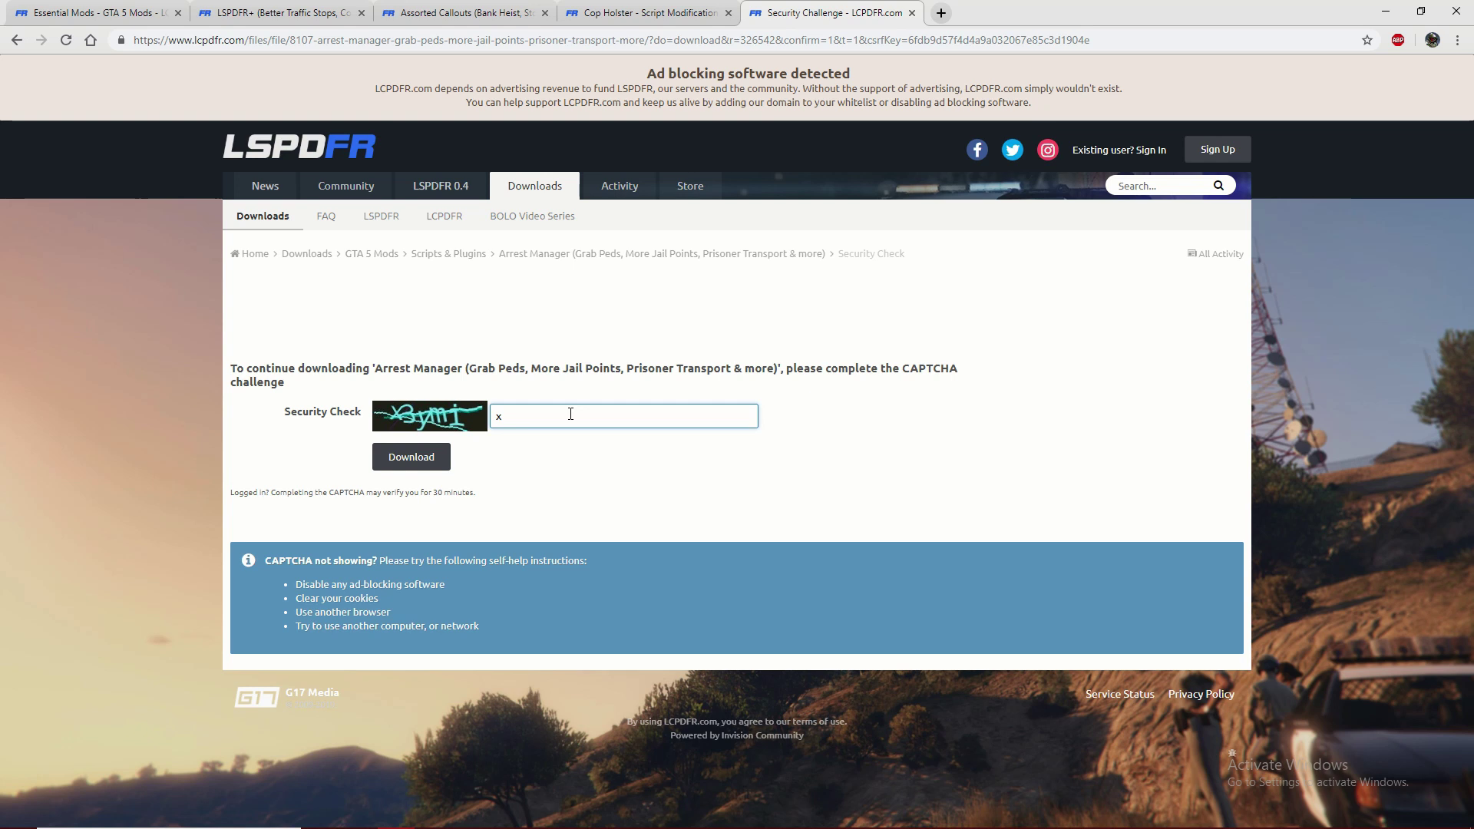
type("ymi")
key("Return")
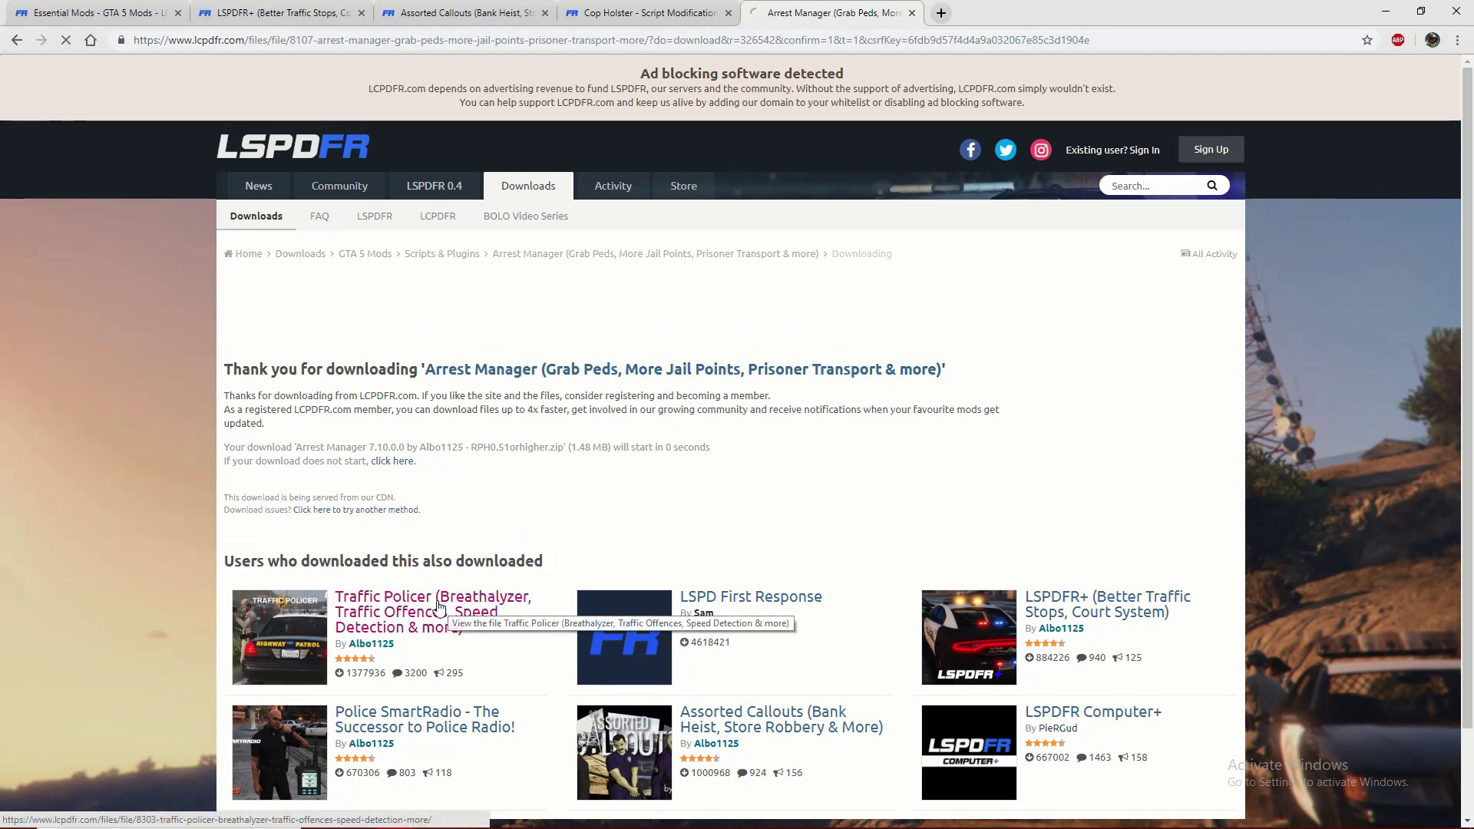
- Open the Traffic Policer and Police SmartRadio pages in new tabs
right_click(439, 607)
left_click(483, 611)
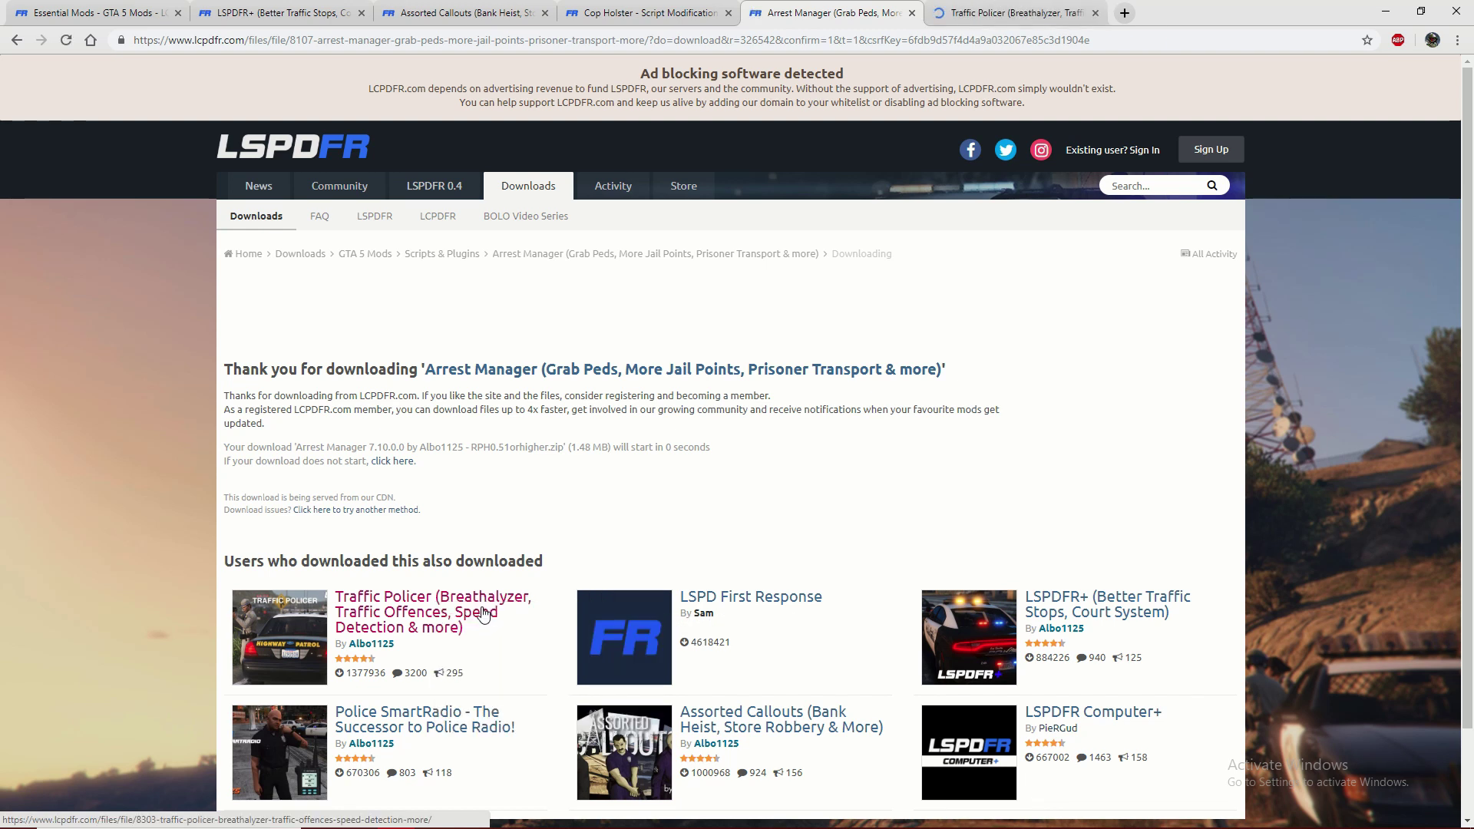
right_click(421, 721)
left_click(472, 597)
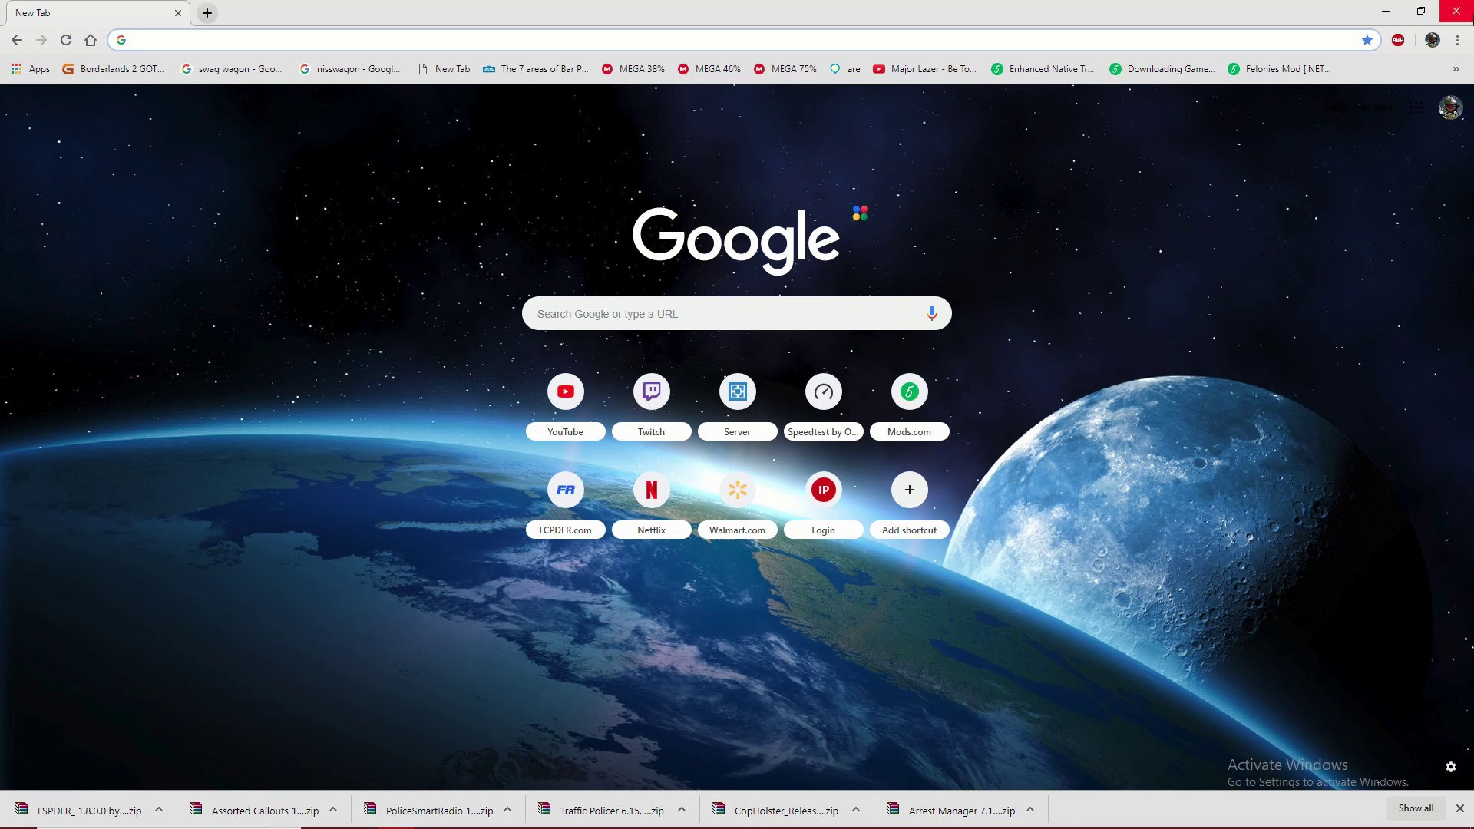
- Shrink Chrome and open its Downloads list showing the Traffic Policer, CopHolster and Arrest Manager zips
left_click(1420, 11)
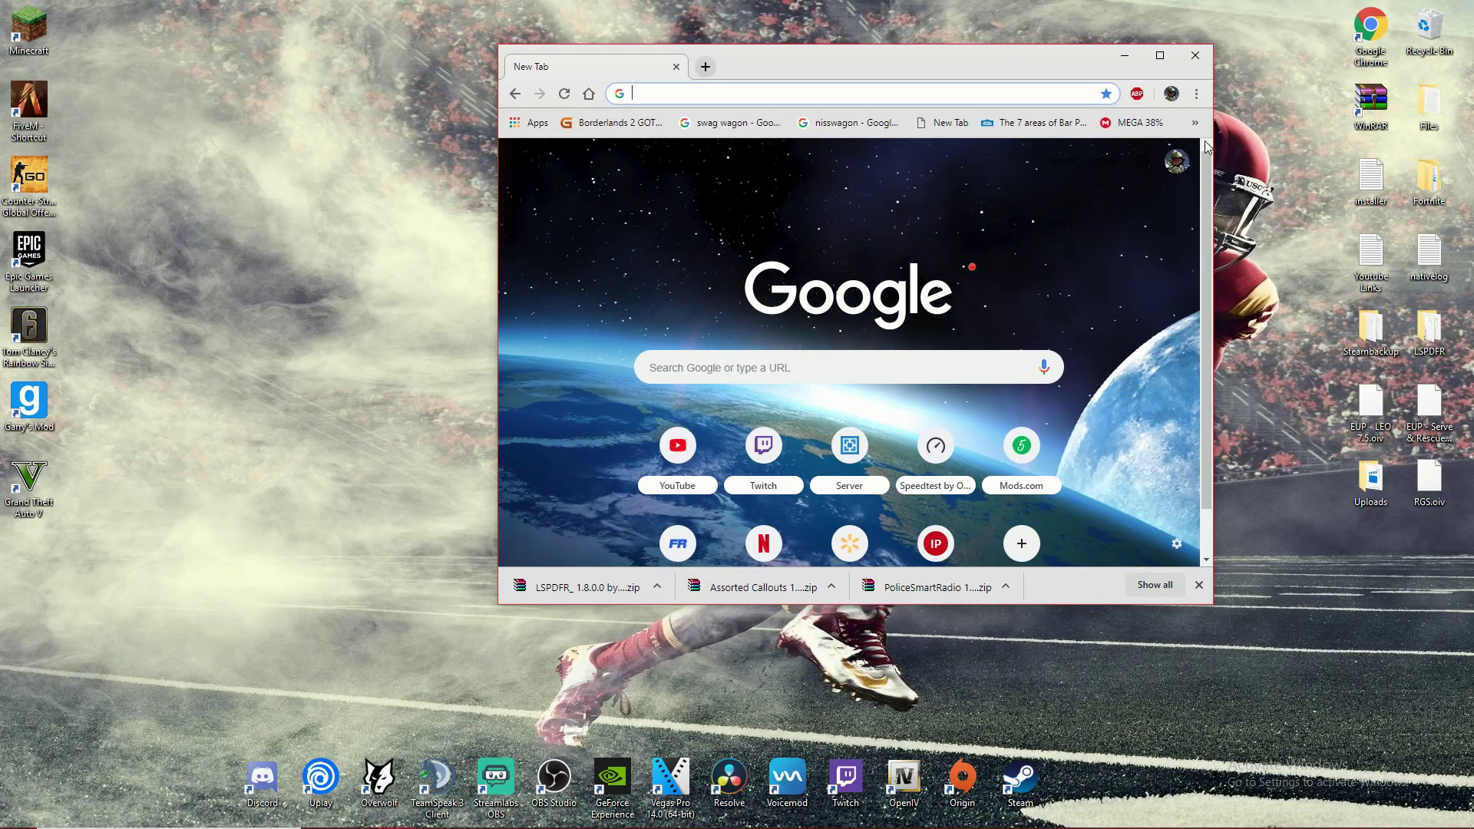
left_click(1196, 93)
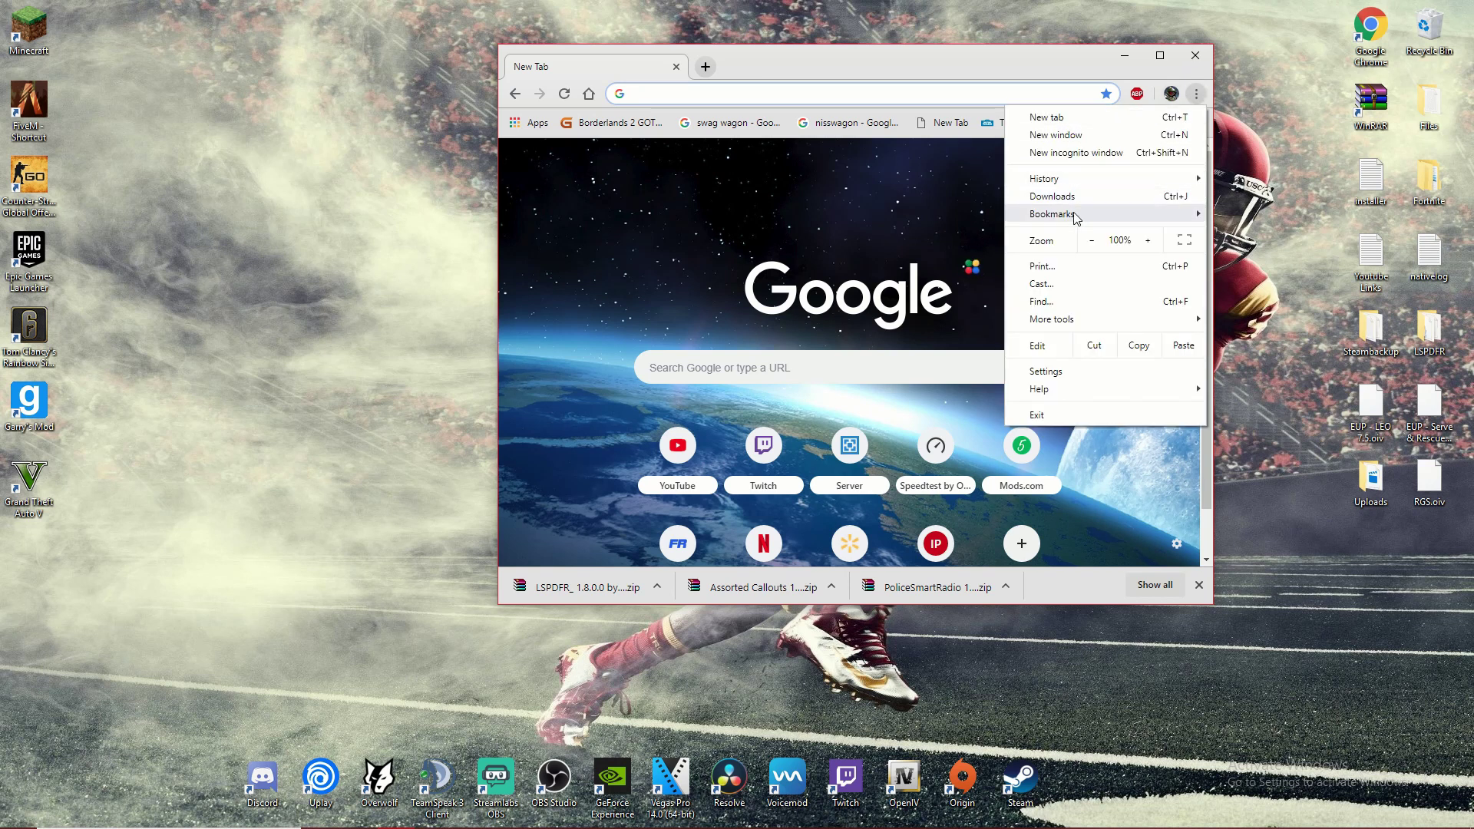
left_click(1080, 202)
scroll(844, 222, "down", 7)
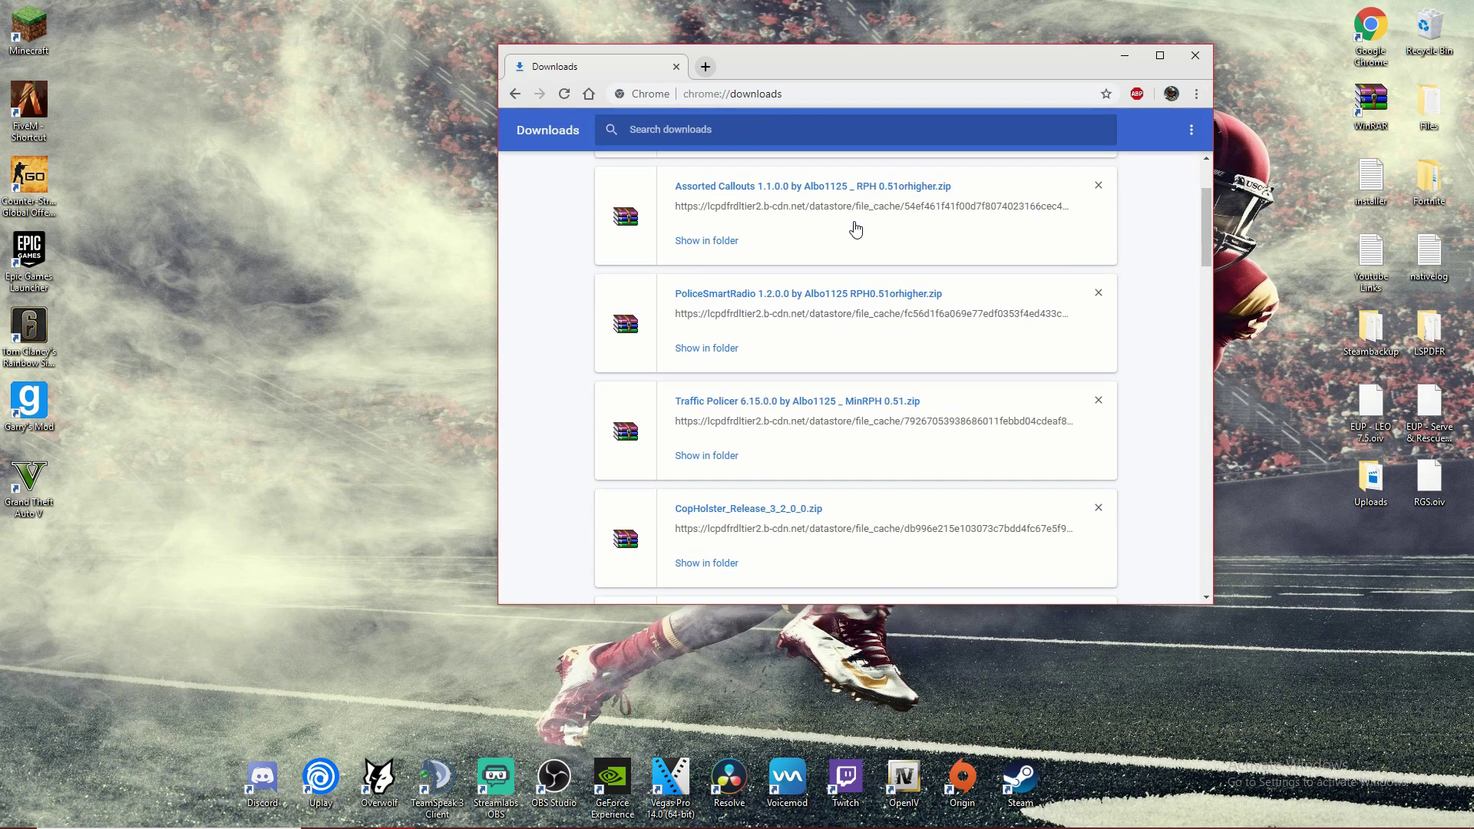
scroll(757, 274, "up", 2)
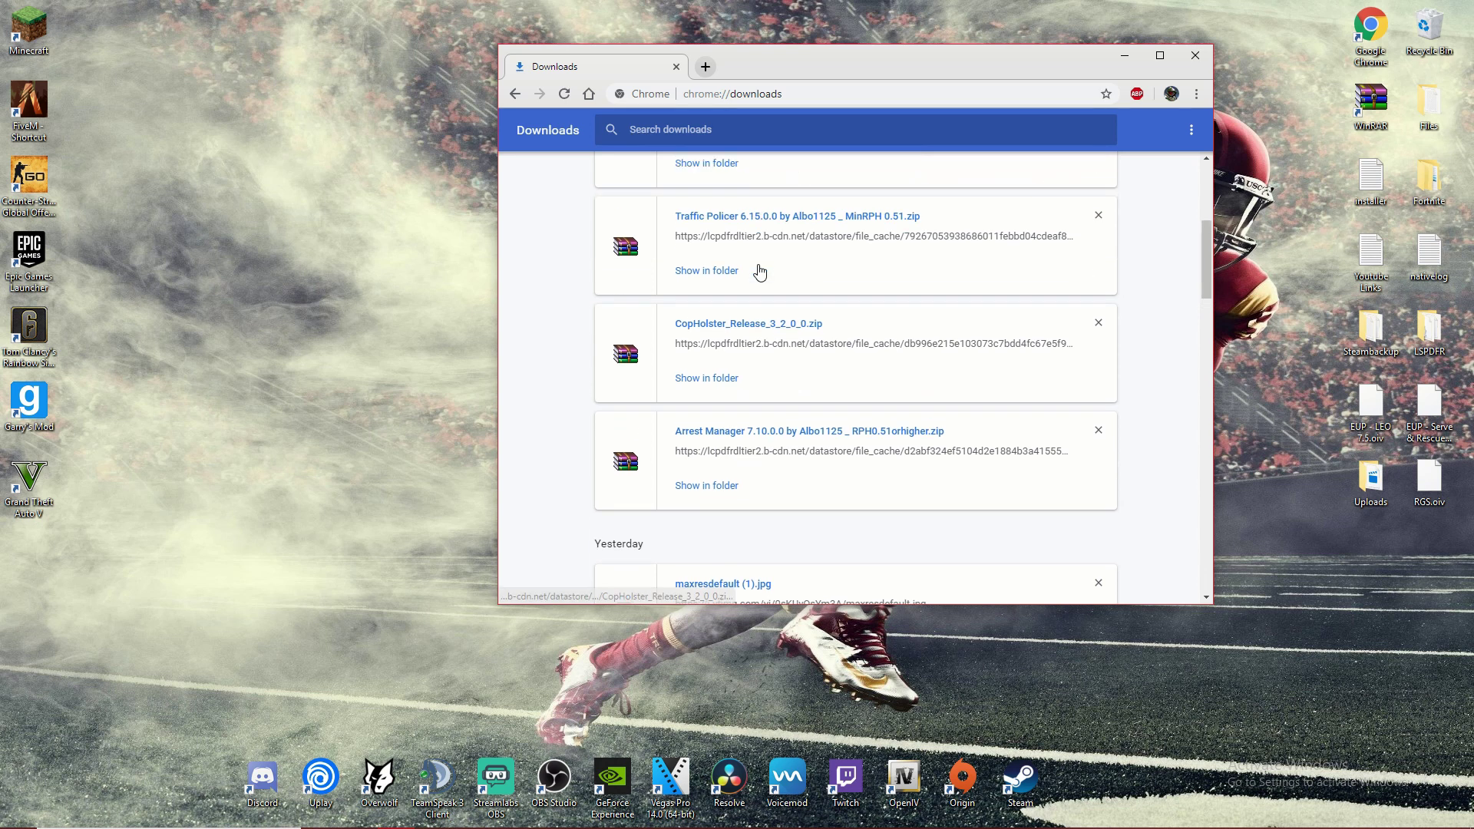
mouse_move(700, 825)
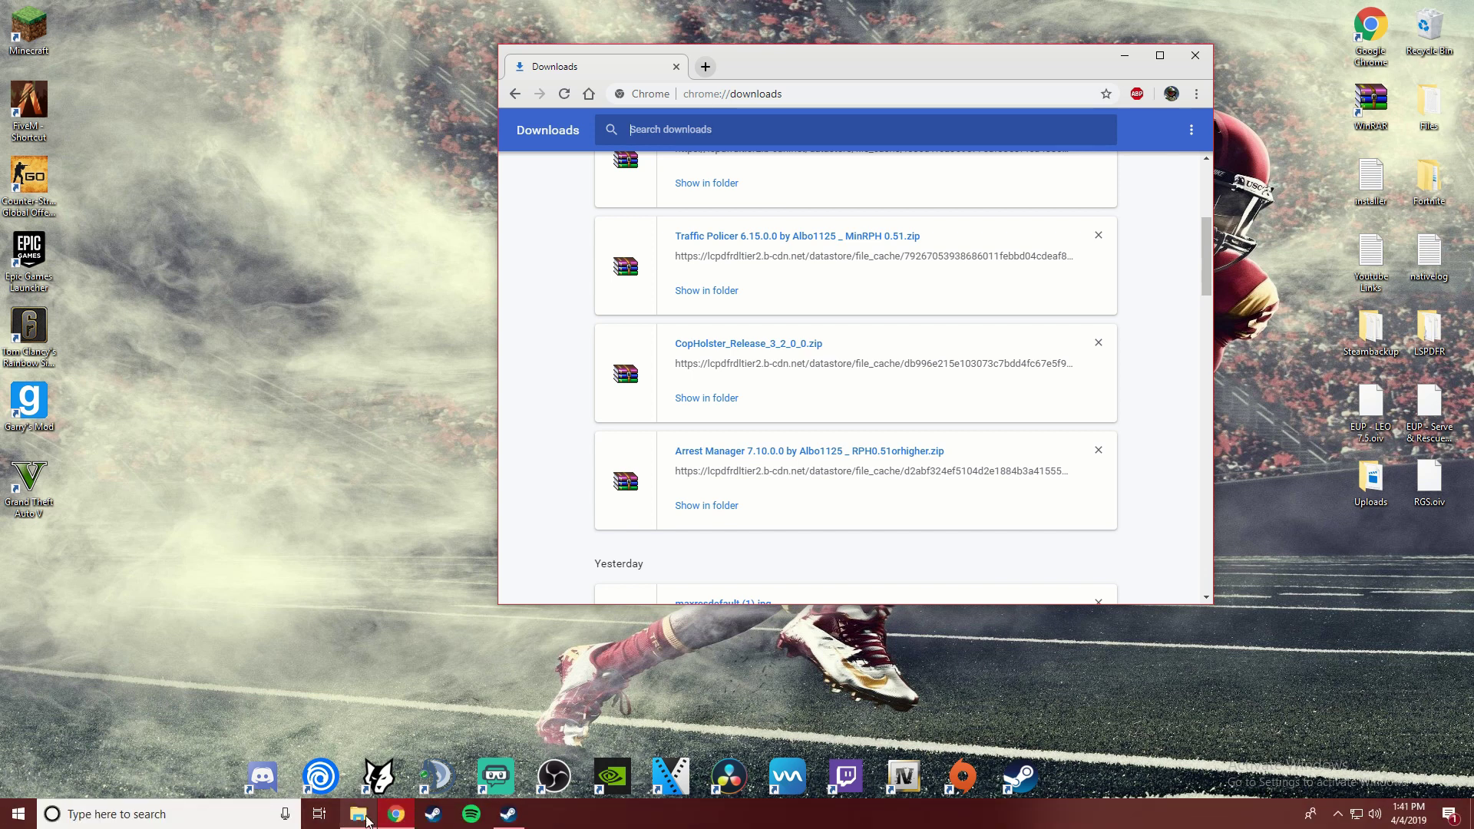
right_click(366, 818)
left_click(315, 731)
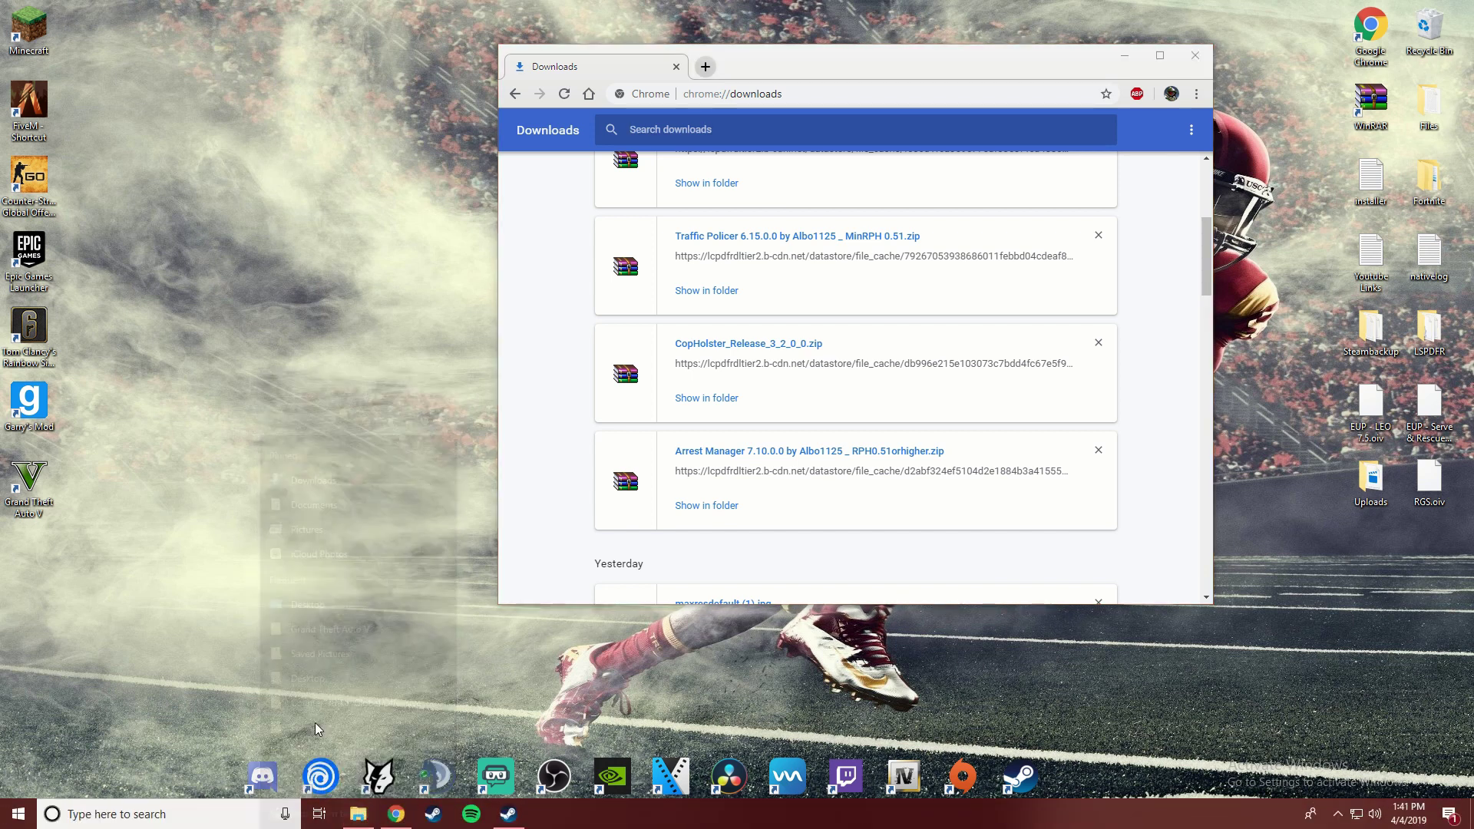
left_click_drag(942, 67, 622, 44)
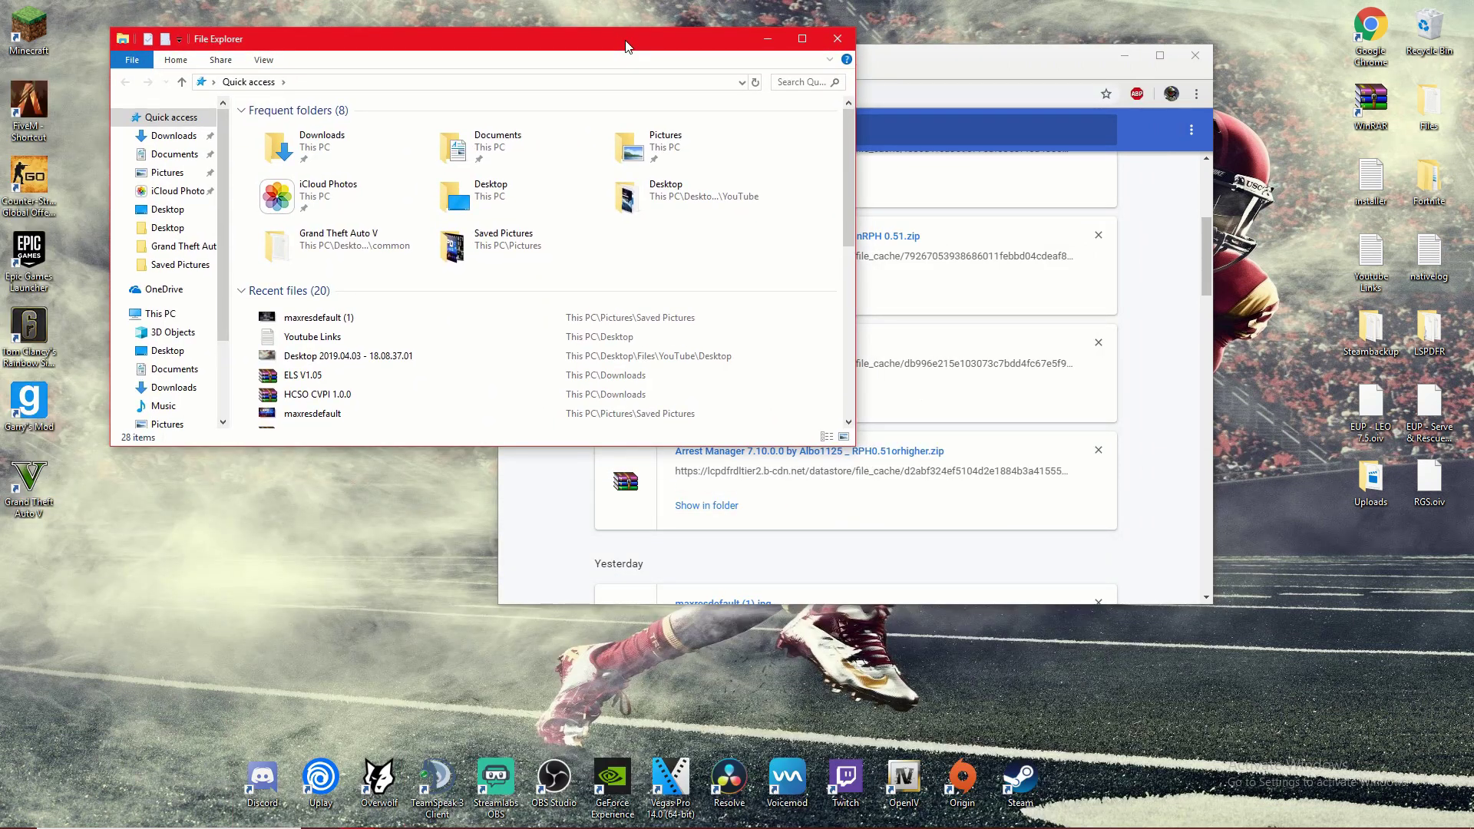
left_click(164, 317)
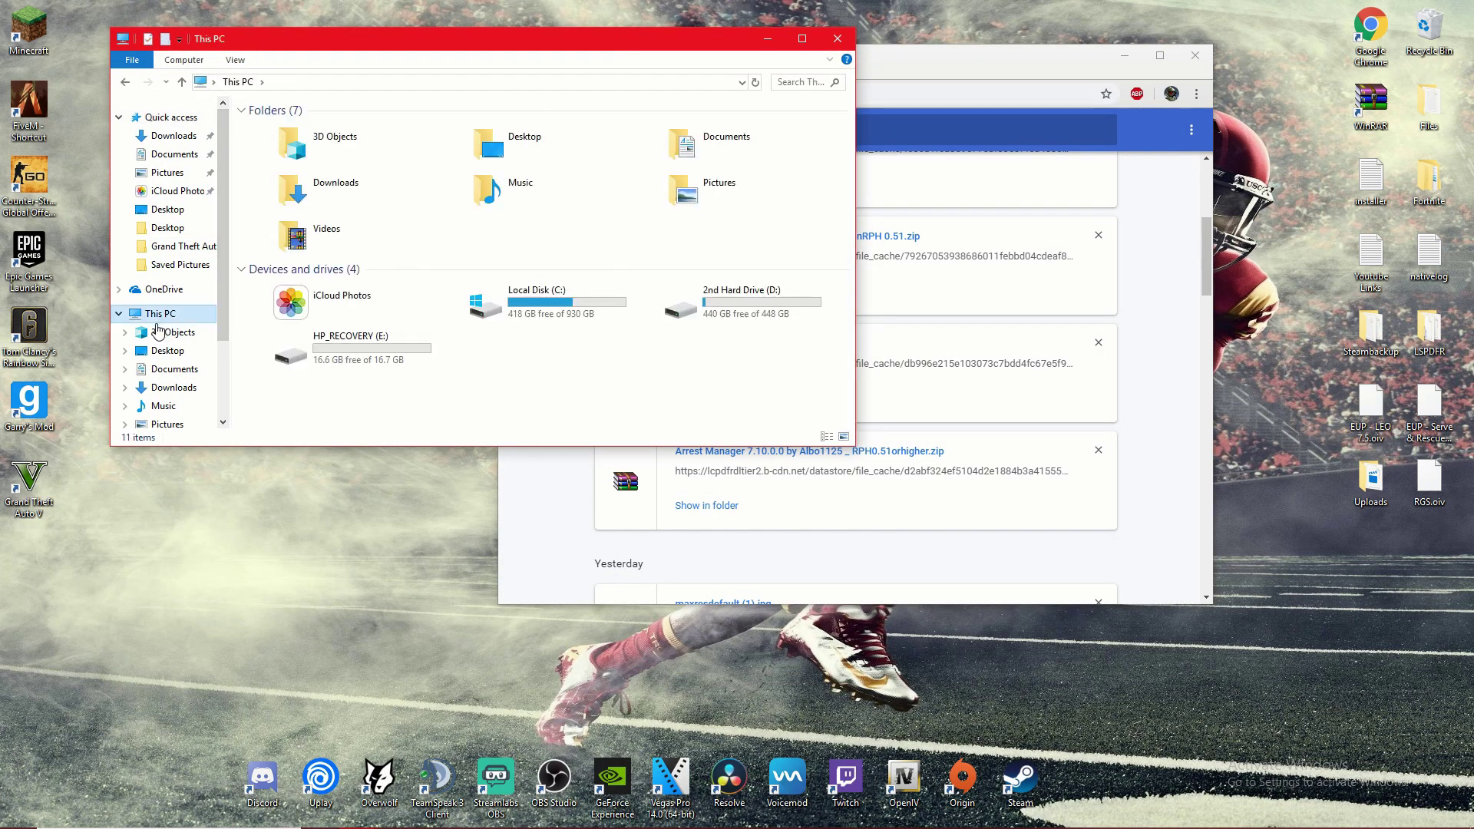
double_click(570, 296)
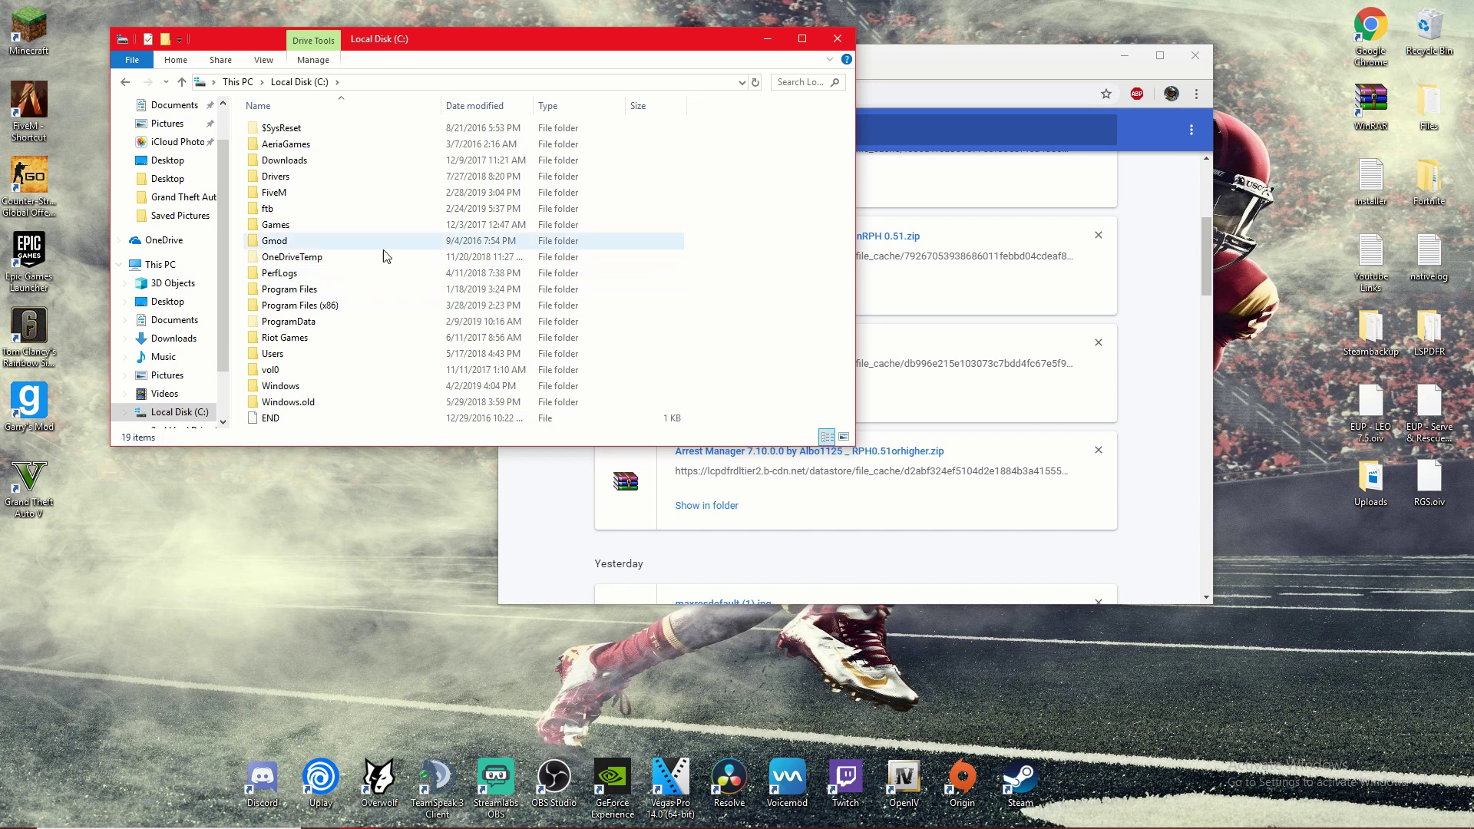
double_click(300, 305)
scroll(299, 218, "down", 5)
double_click(289, 410)
scroll(291, 315, "down", 4)
double_click(310, 264)
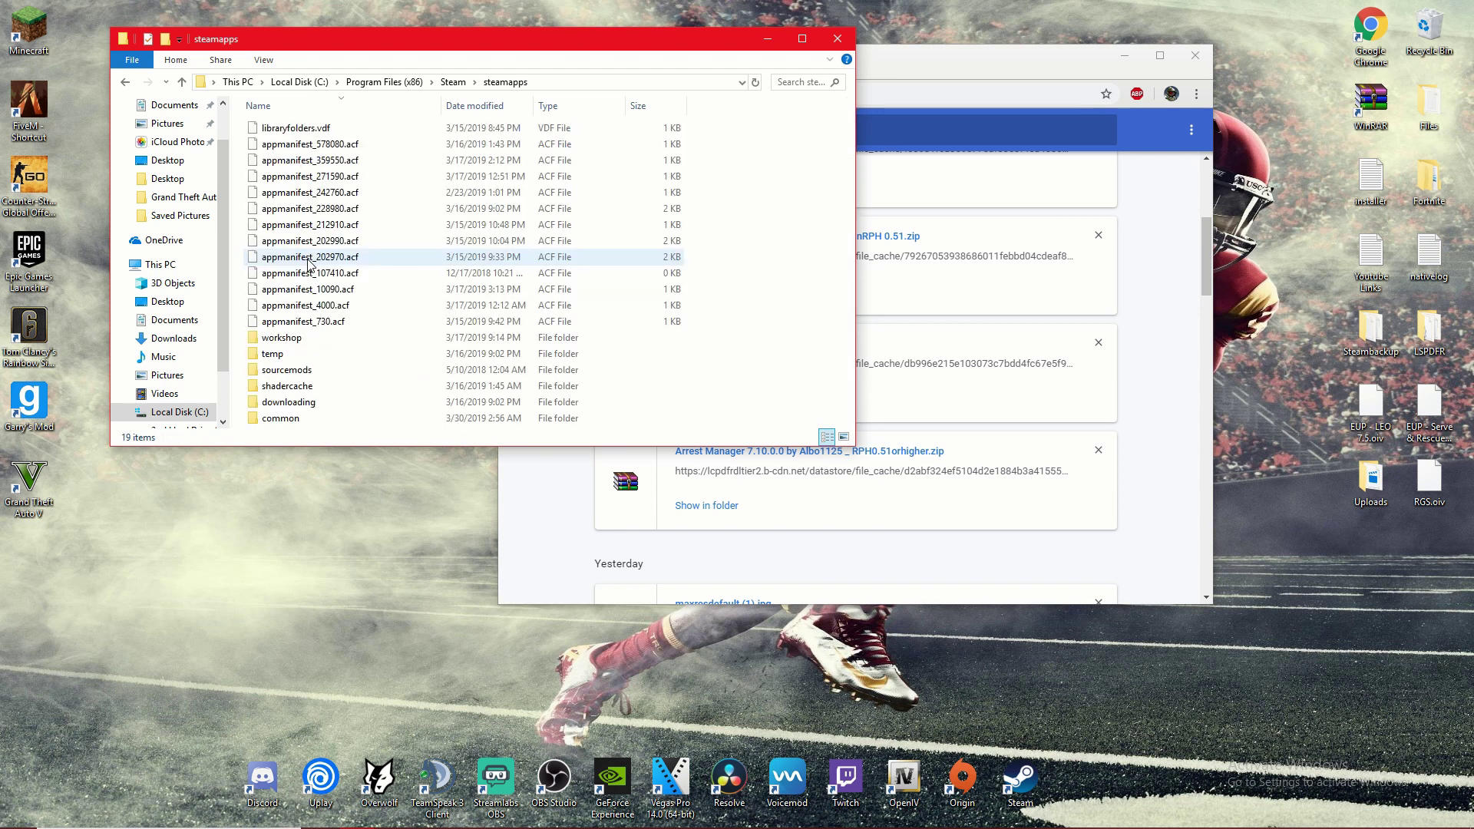
double_click(280, 418)
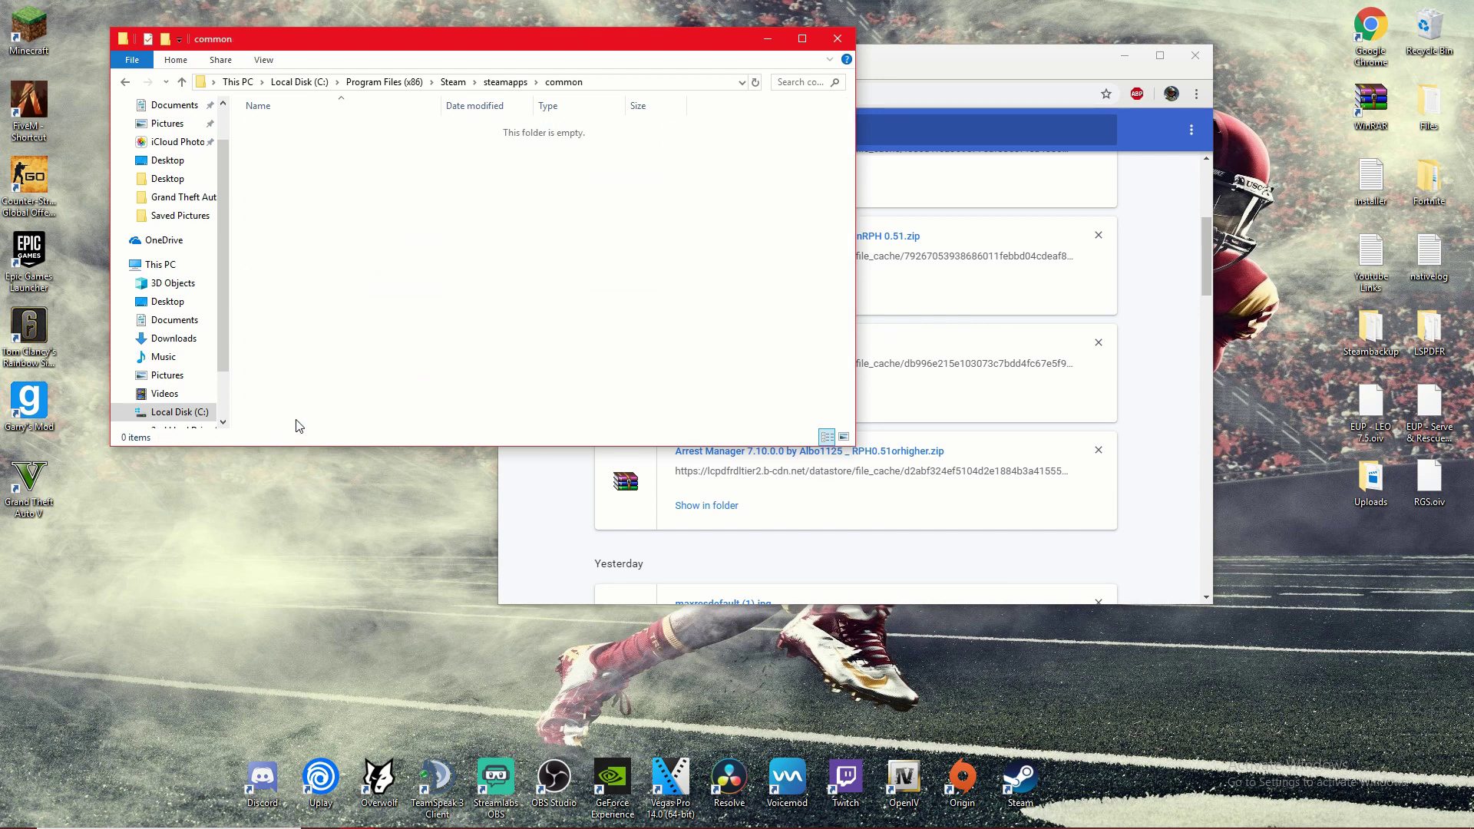
left_click(126, 83)
left_click(126, 83)
left_click(126, 83)
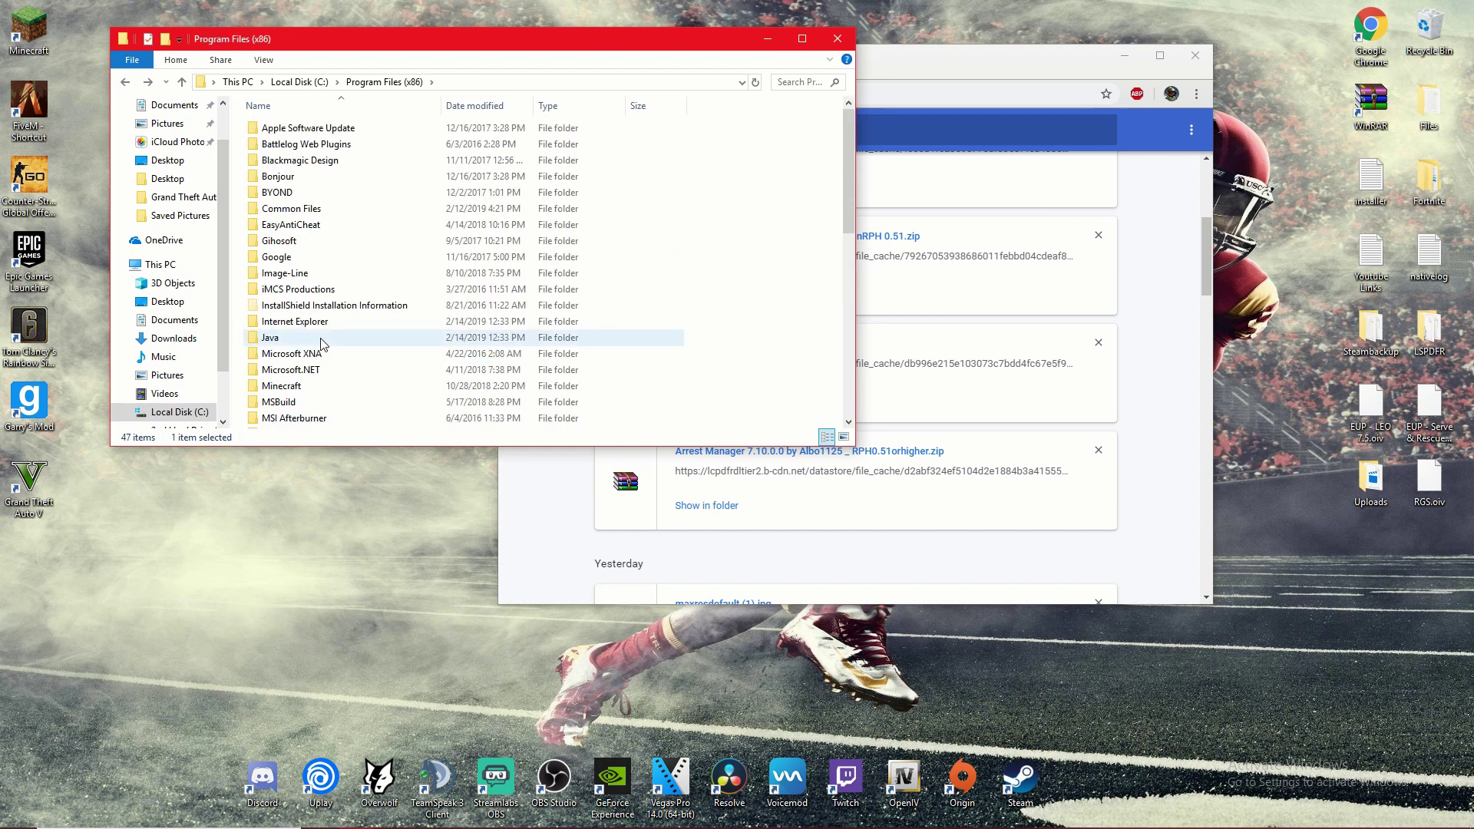
left_click(122, 83)
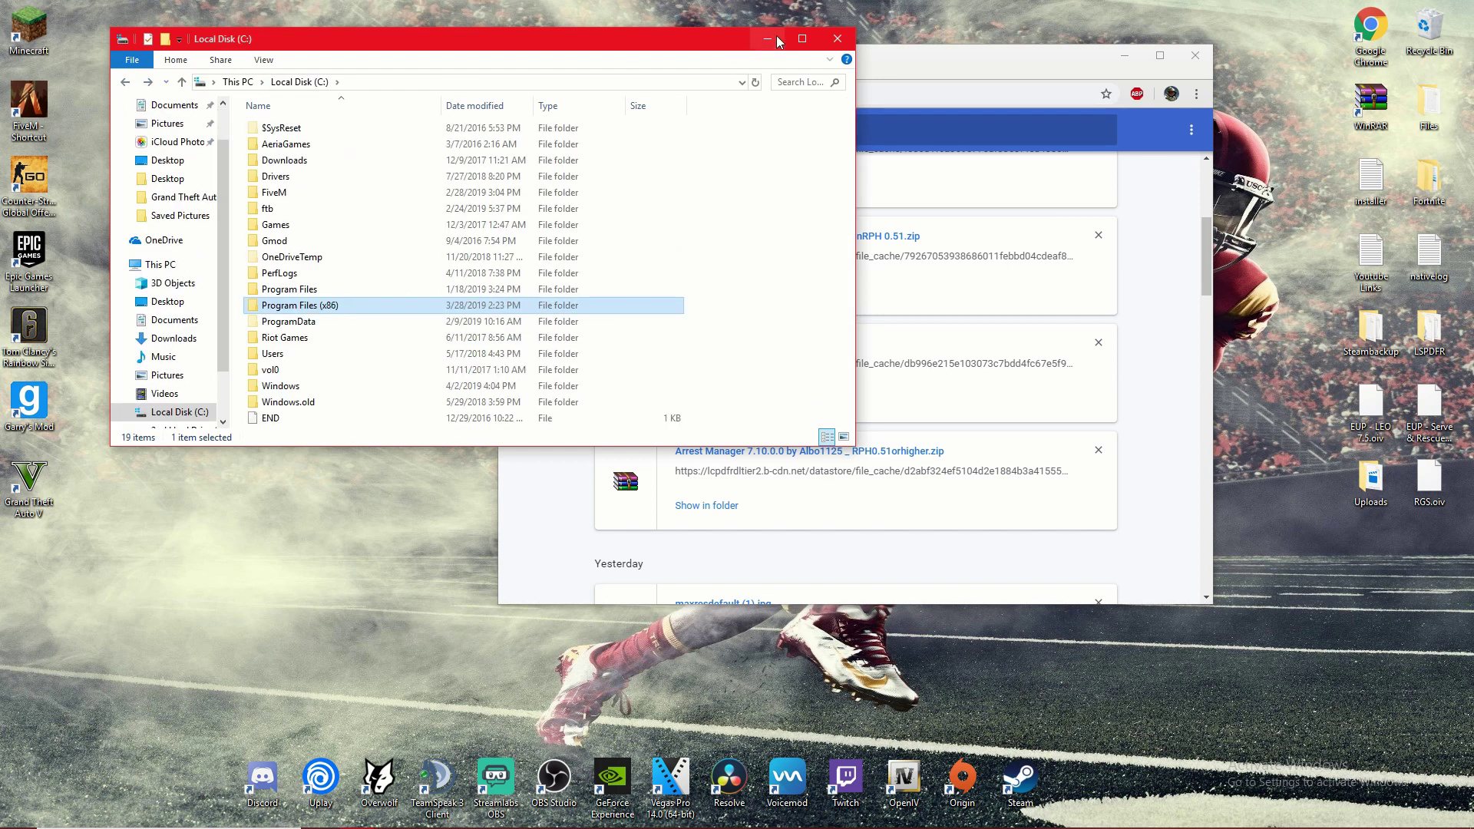
left_click(836, 38)
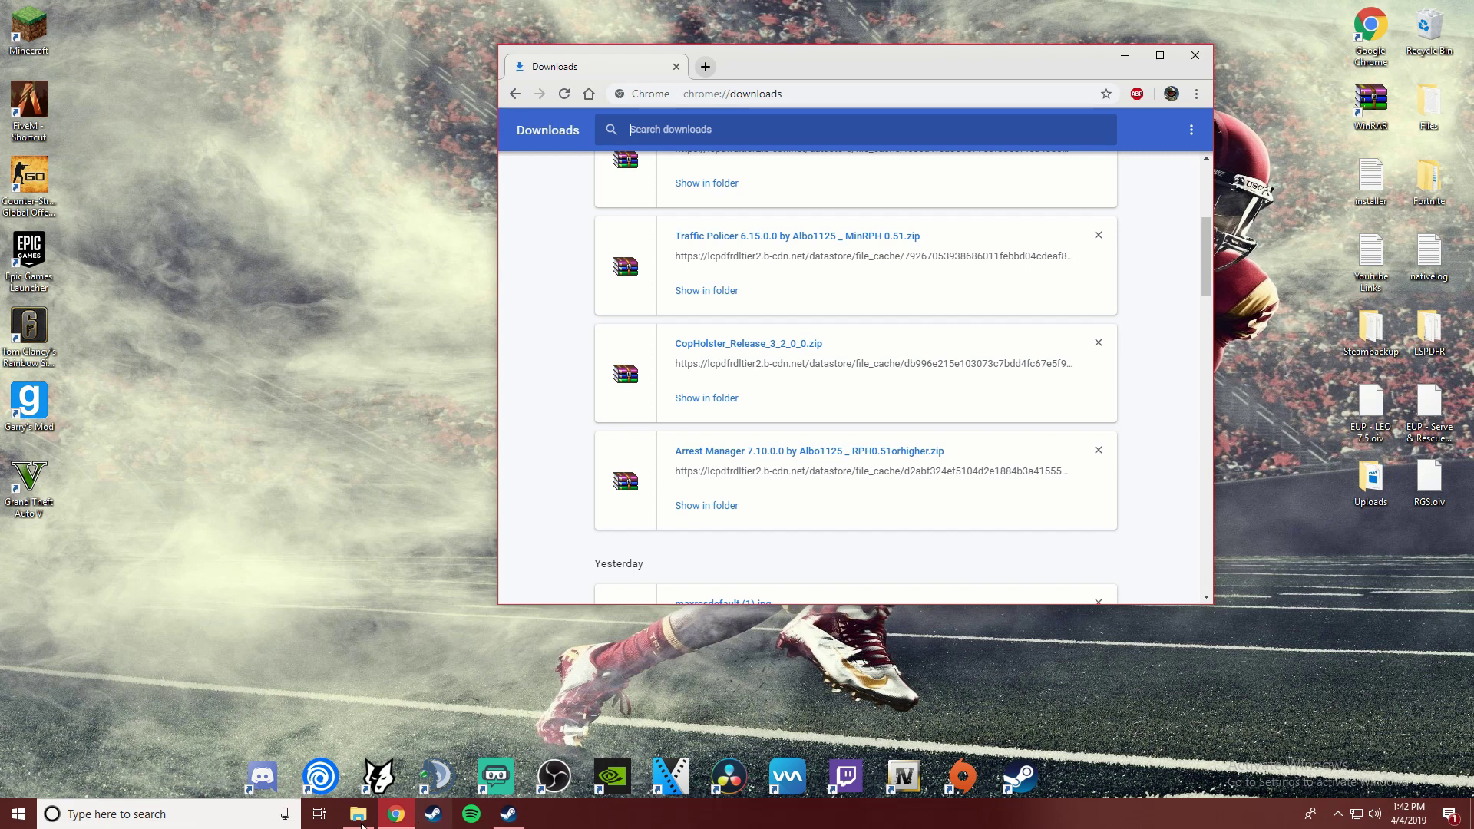
- Place the LSPDFR folder and downloads windows side by side and open the Arrest Manager zip in WinRAR
left_click(396, 814)
left_click_drag(853, 44, 315, 90)
left_click_drag(791, 66, 946, 38)
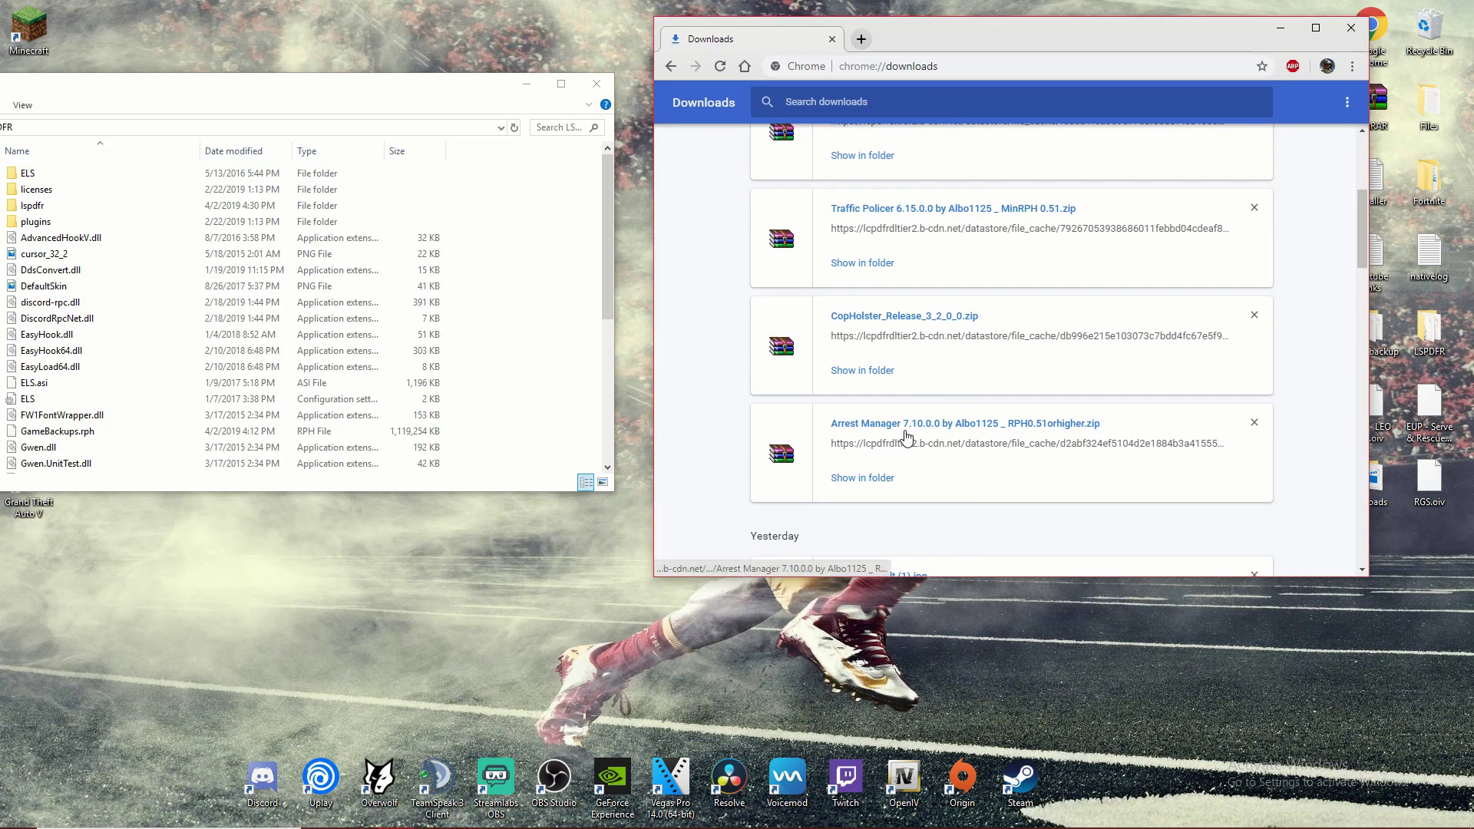
left_click(903, 426)
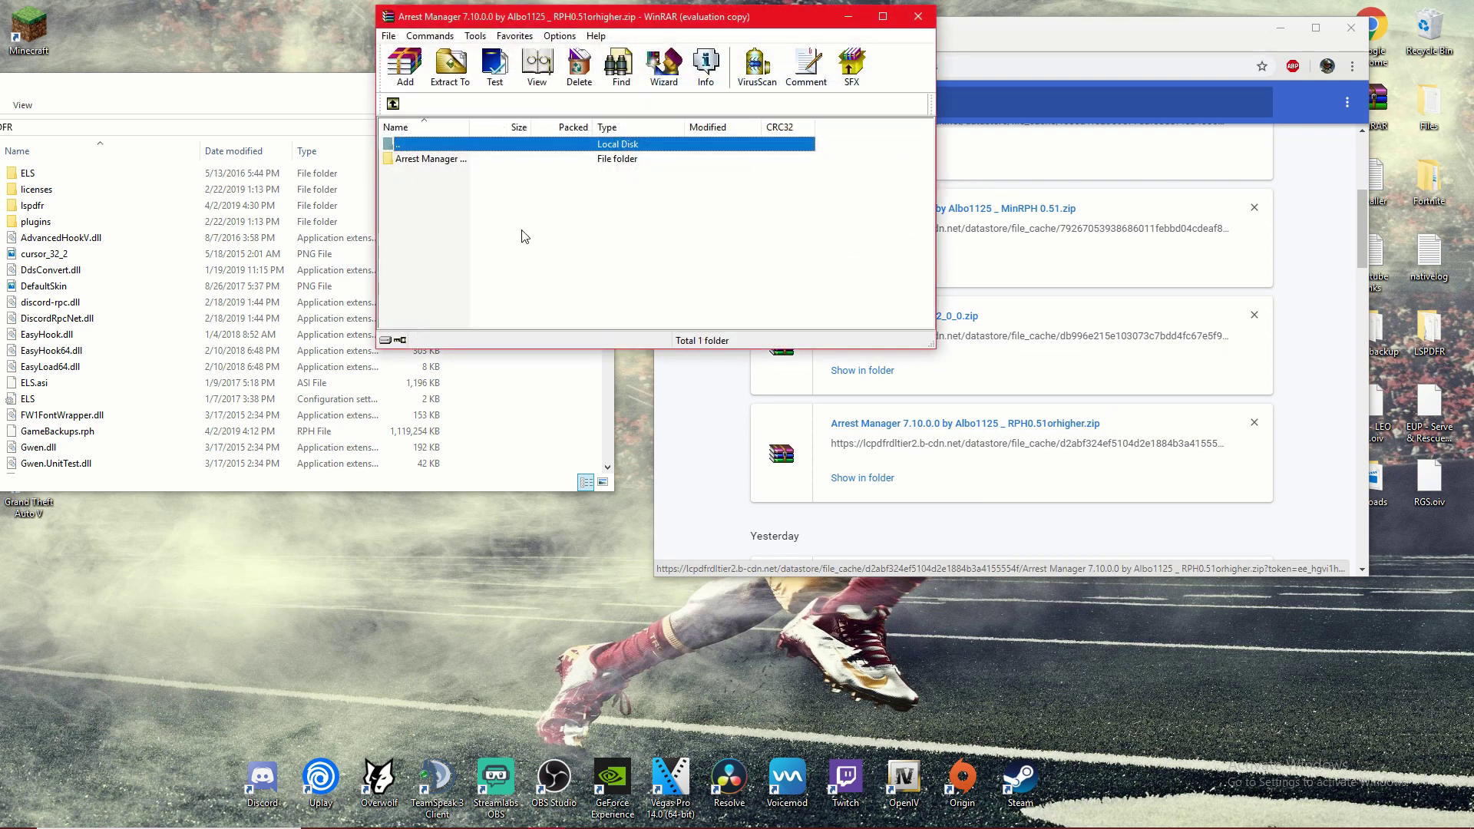
double_click(460, 160)
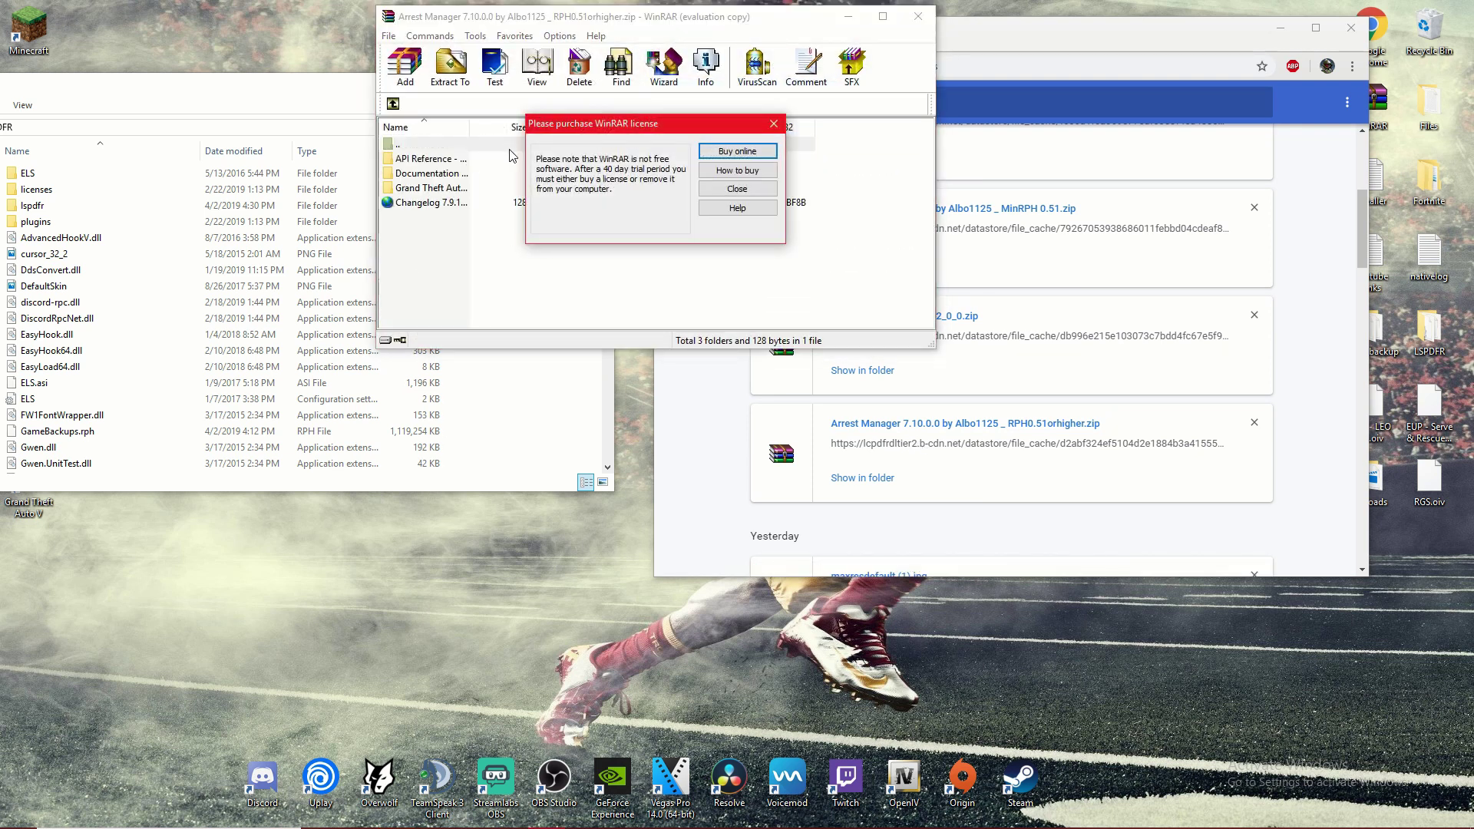
left_click(733, 188)
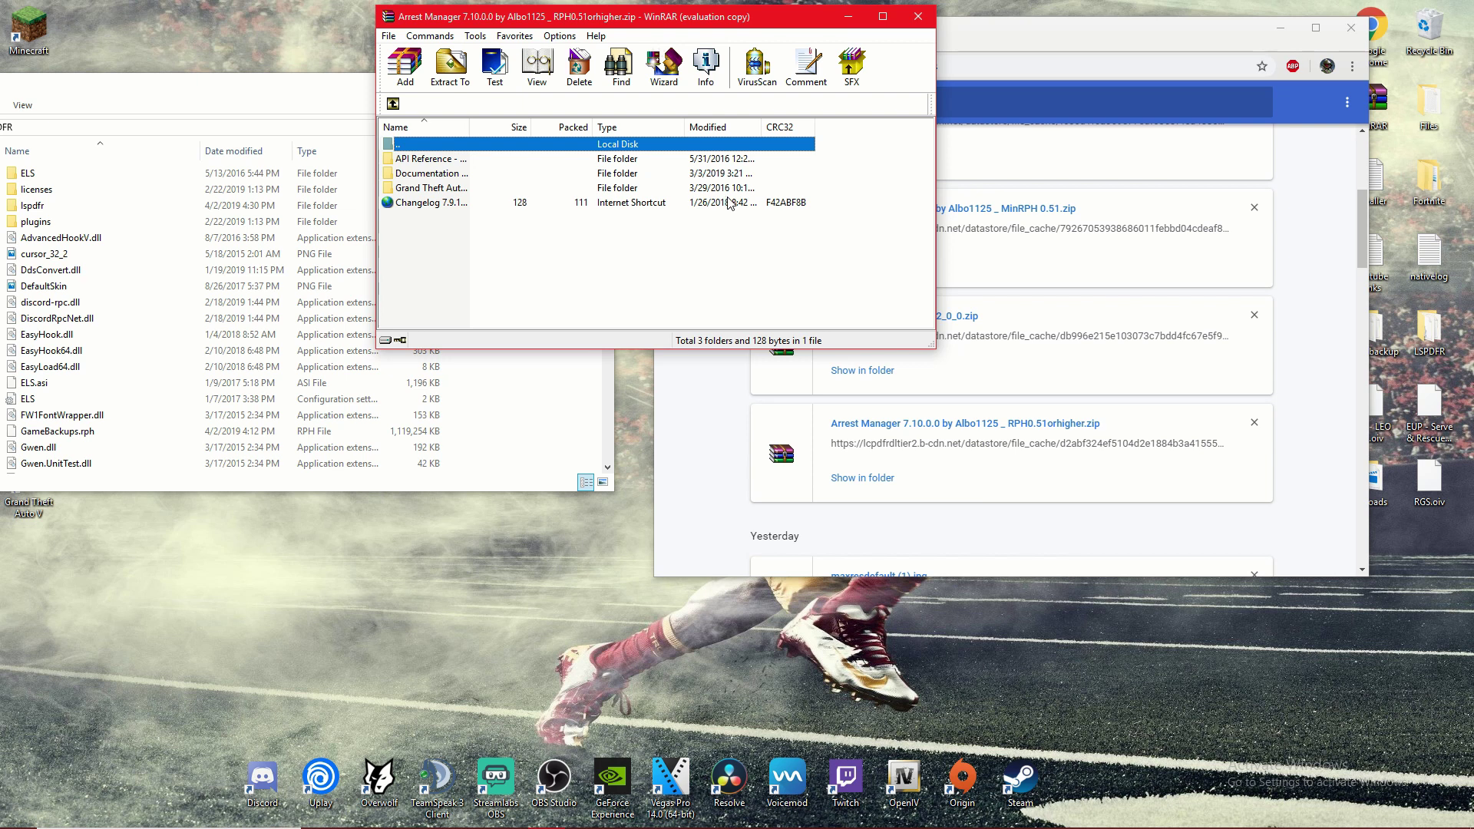
- Enter the game folder inside the archive and arrange WinRAR beside the LSPDFR folder
double_click(435, 190)
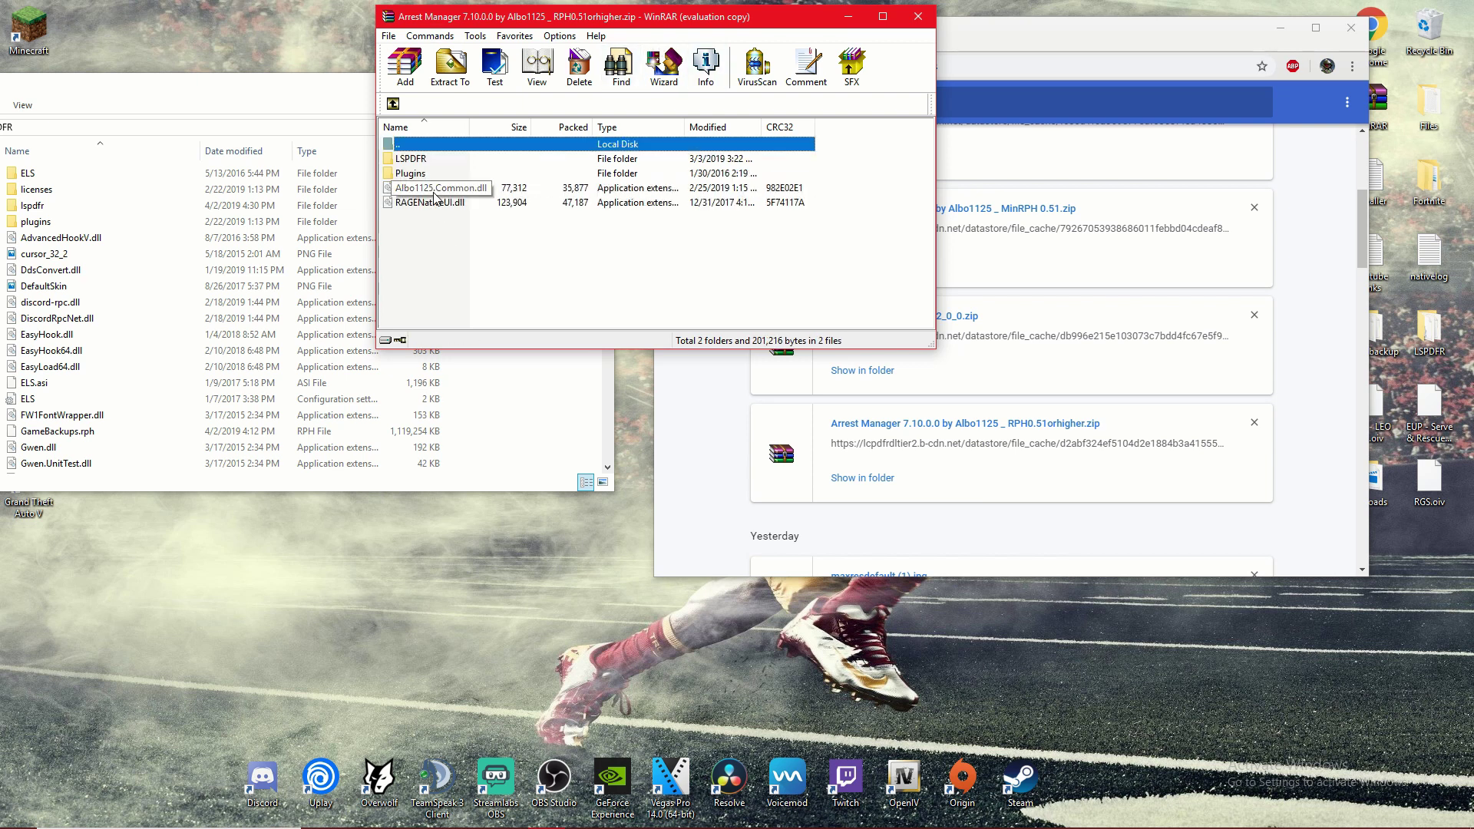
left_click_drag(645, 10, 813, 20)
left_click(339, 98)
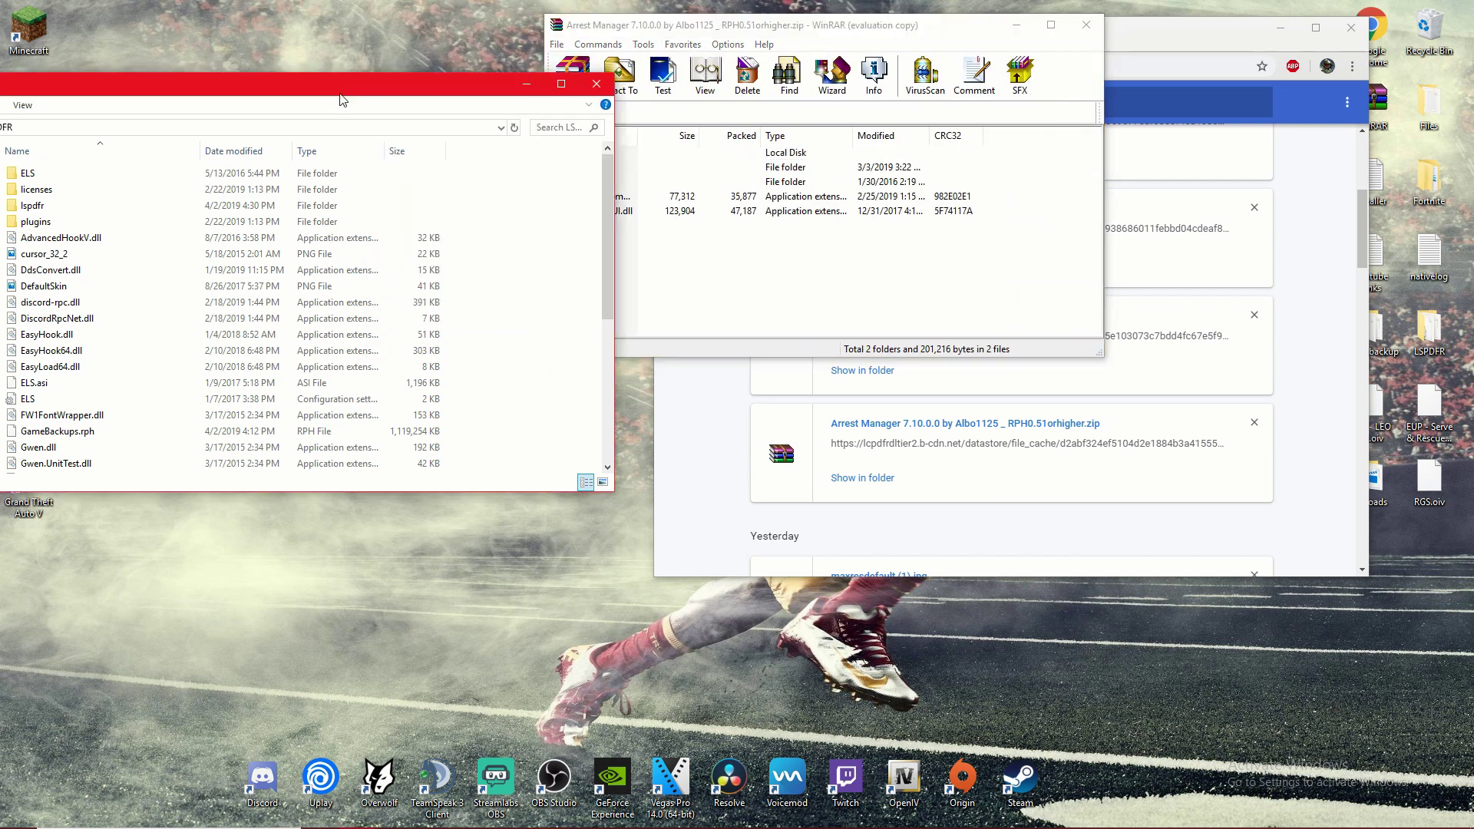
left_click(777, 294)
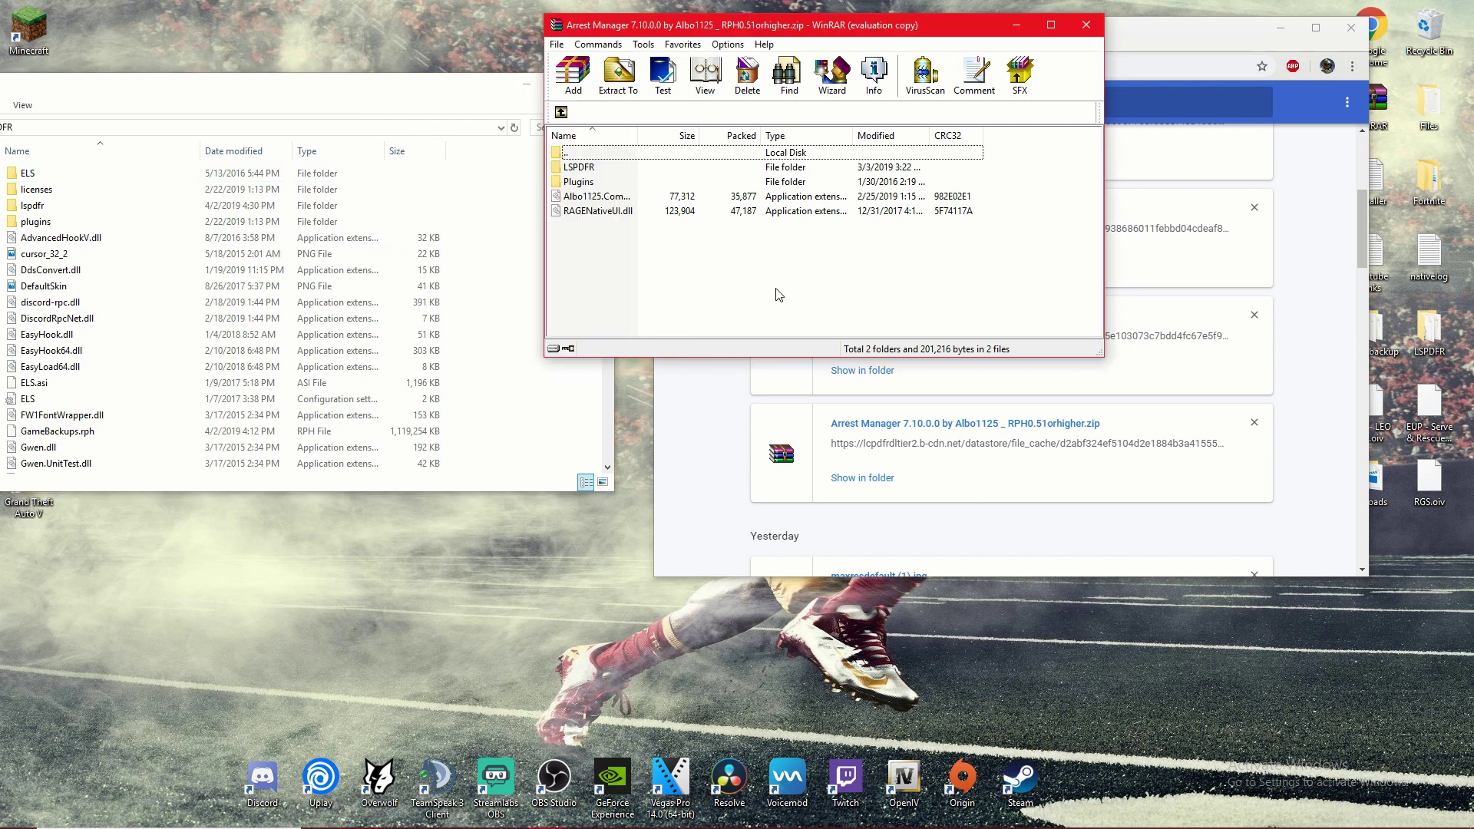
left_click(585, 215)
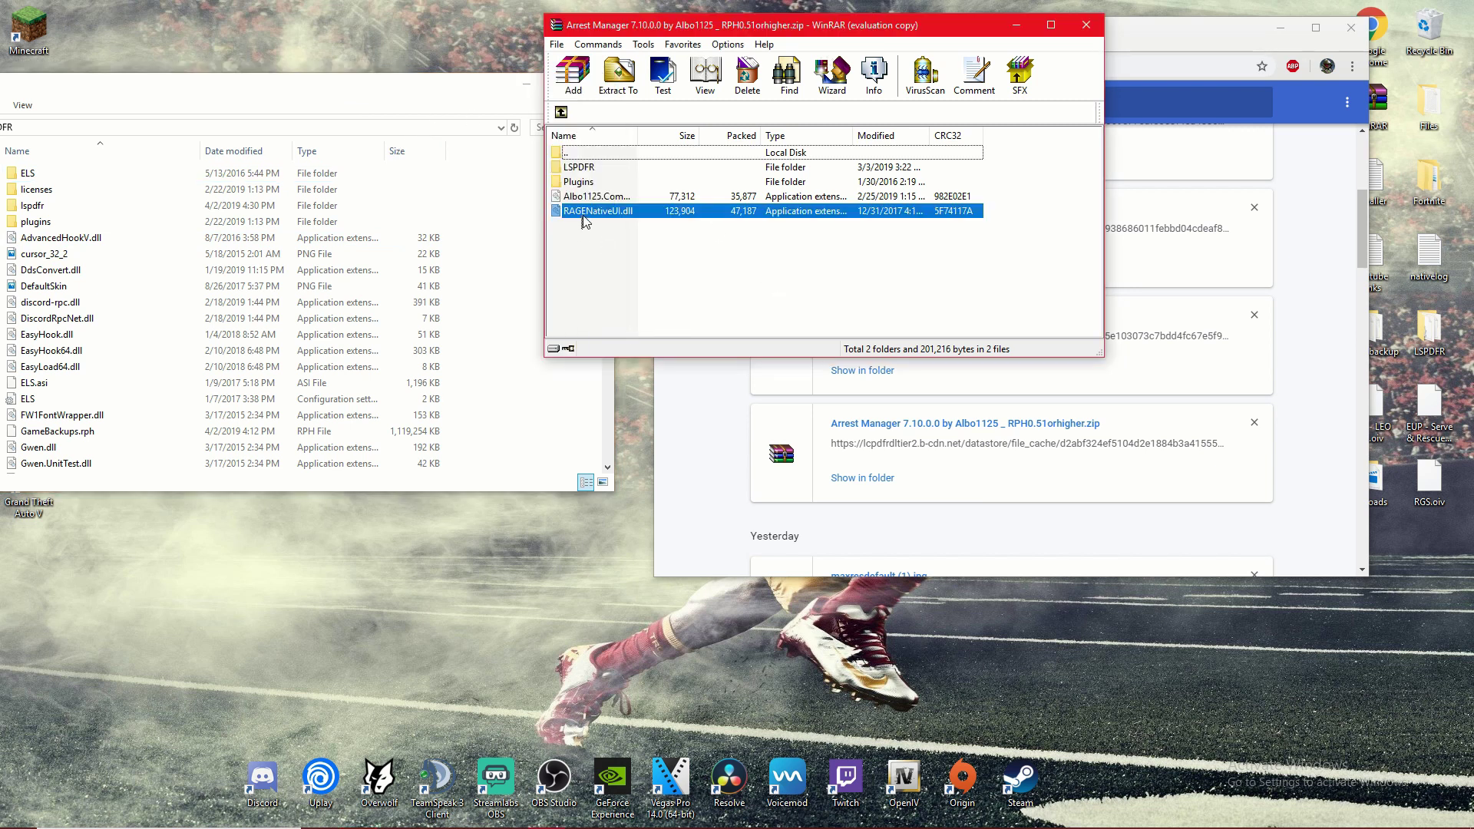
left_click(587, 198, "shift")
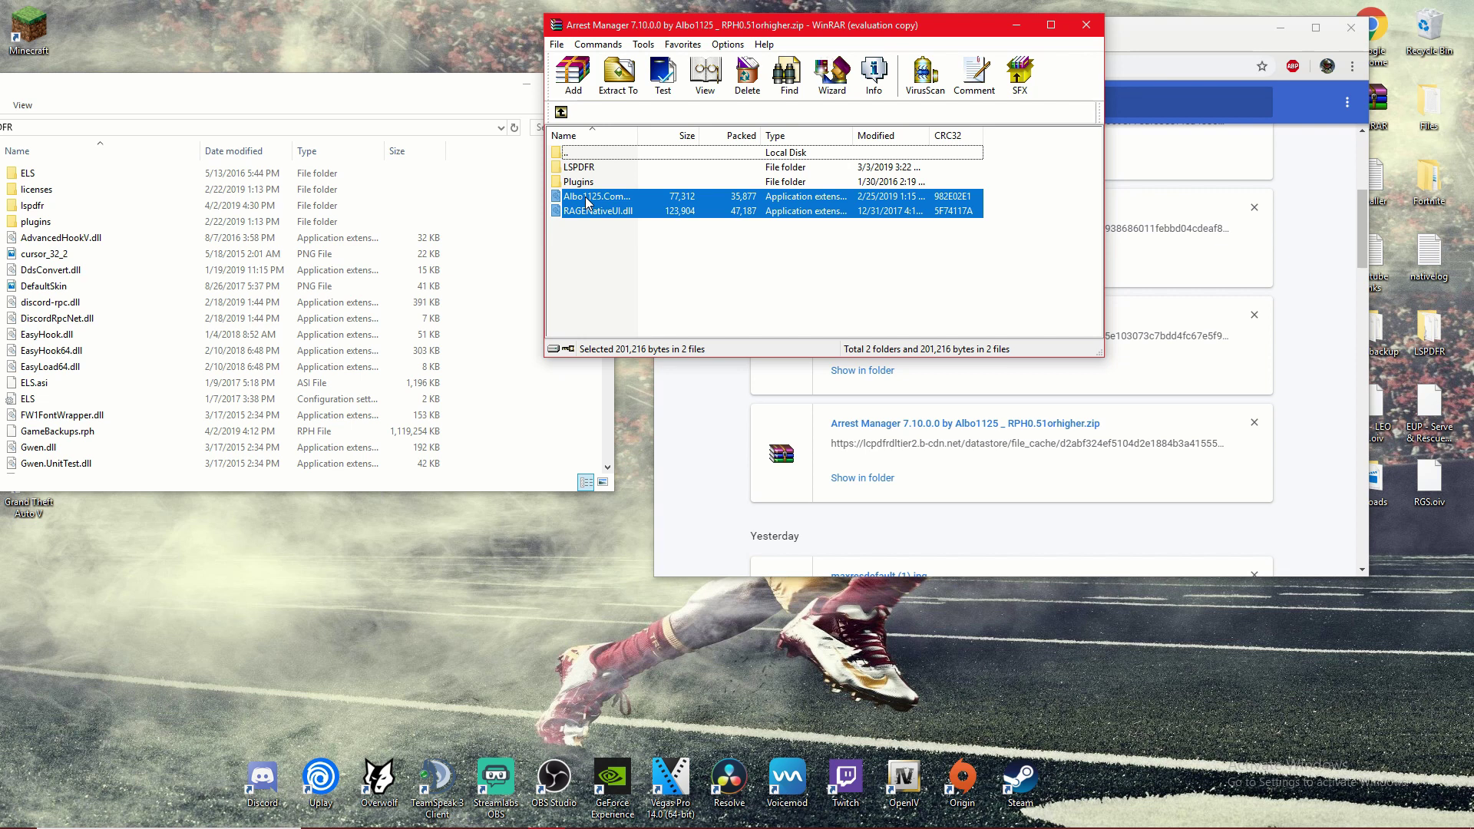
left_click(625, 285)
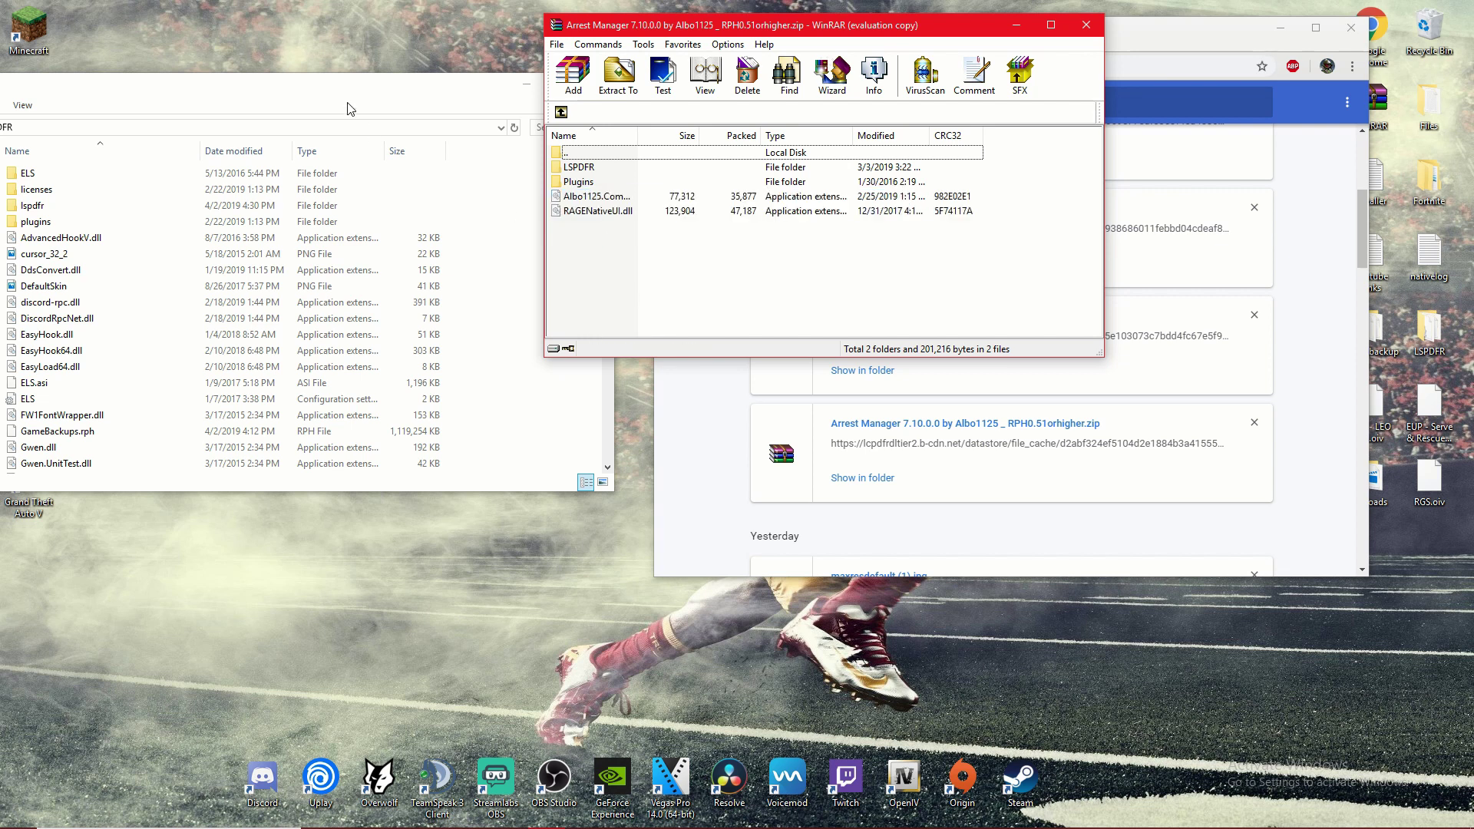
left_click(313, 93)
left_click_drag(313, 98, 449, 108)
scroll(433, 284, "down", 5)
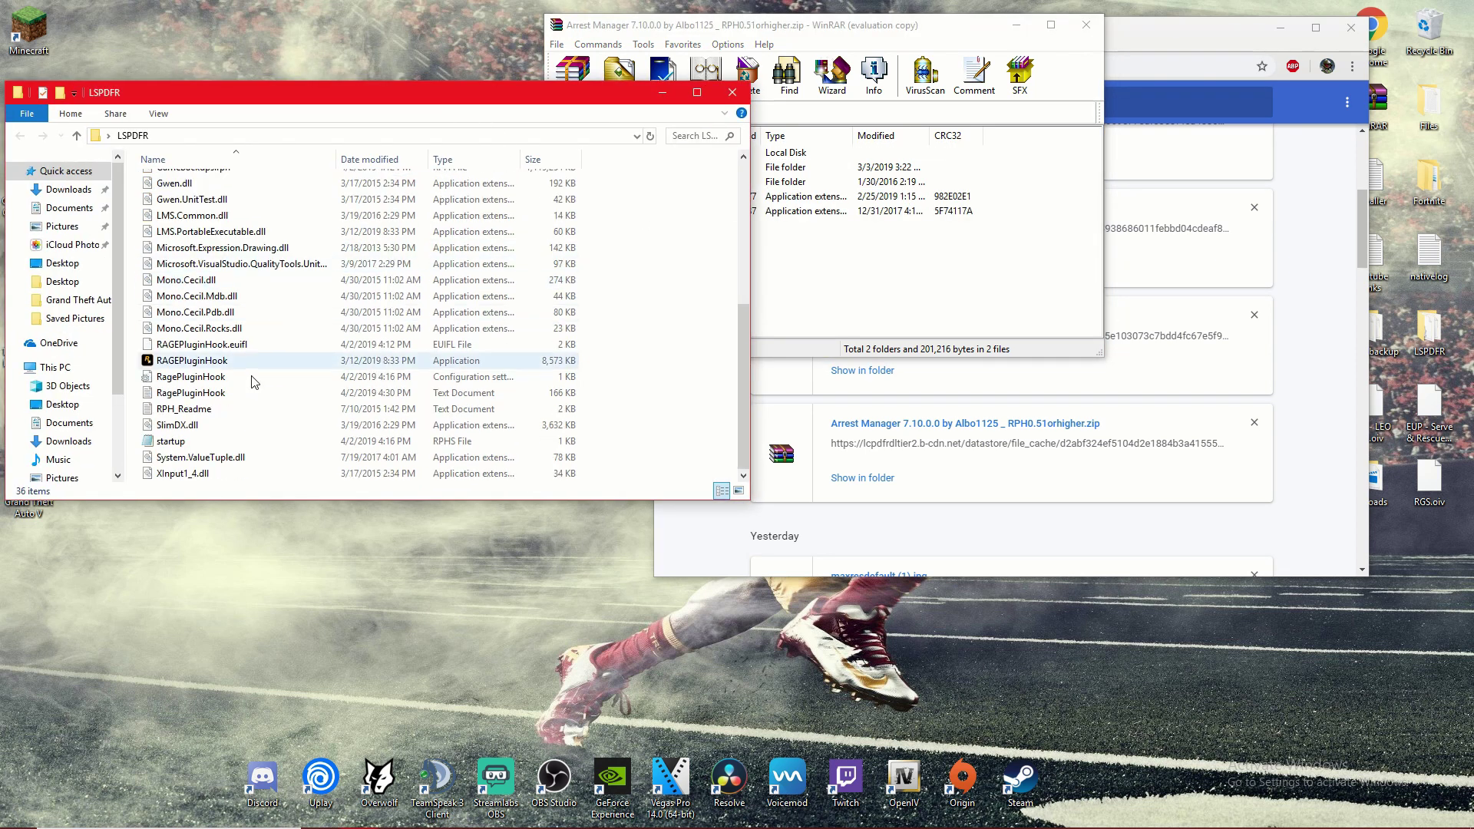
scroll(209, 466, "up", 5)
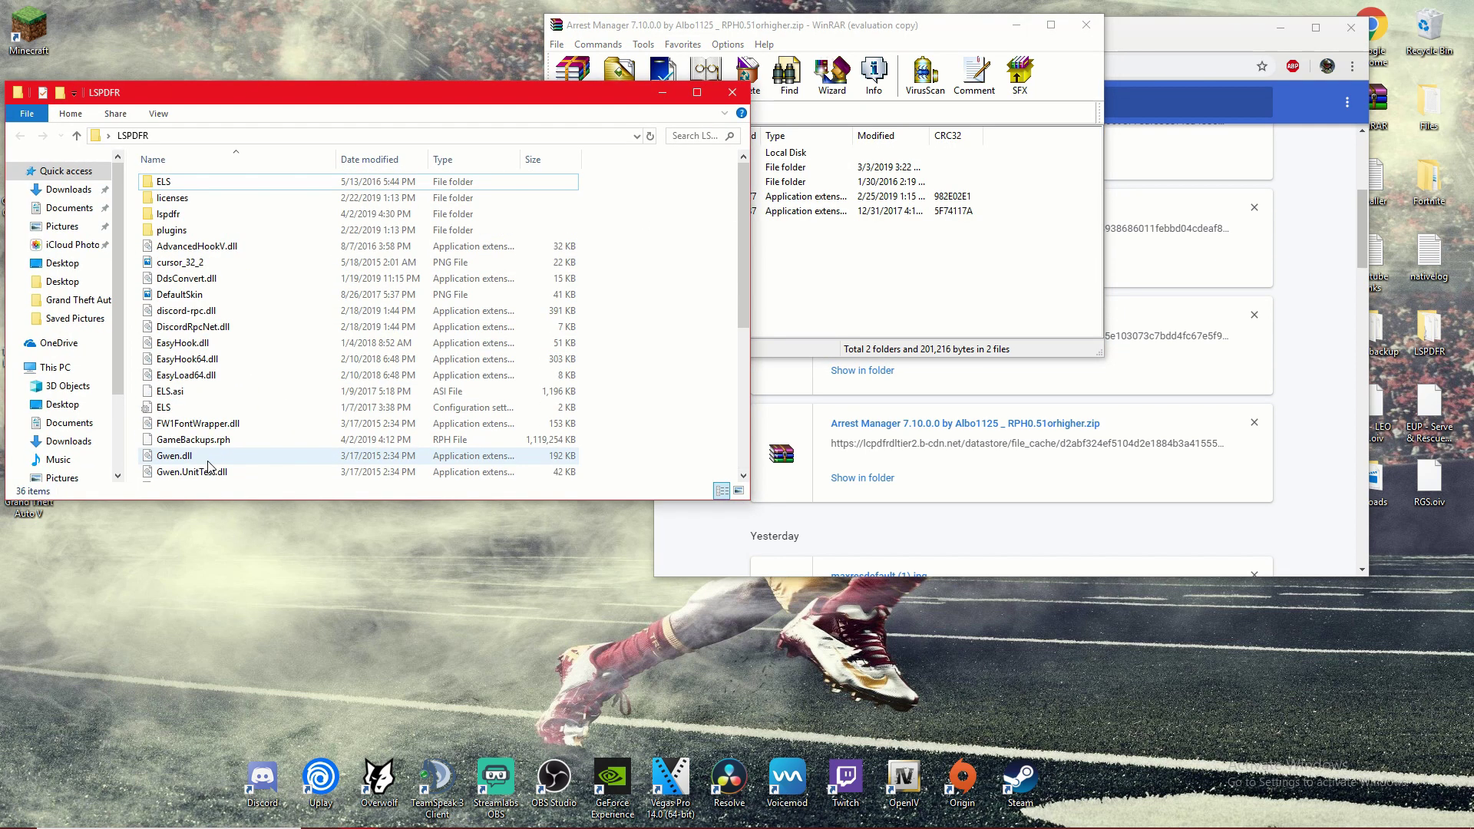
- Copy the archive's LSPDFR and Plugins folders and two DLLs into the LSPDFR folder
left_click(927, 40)
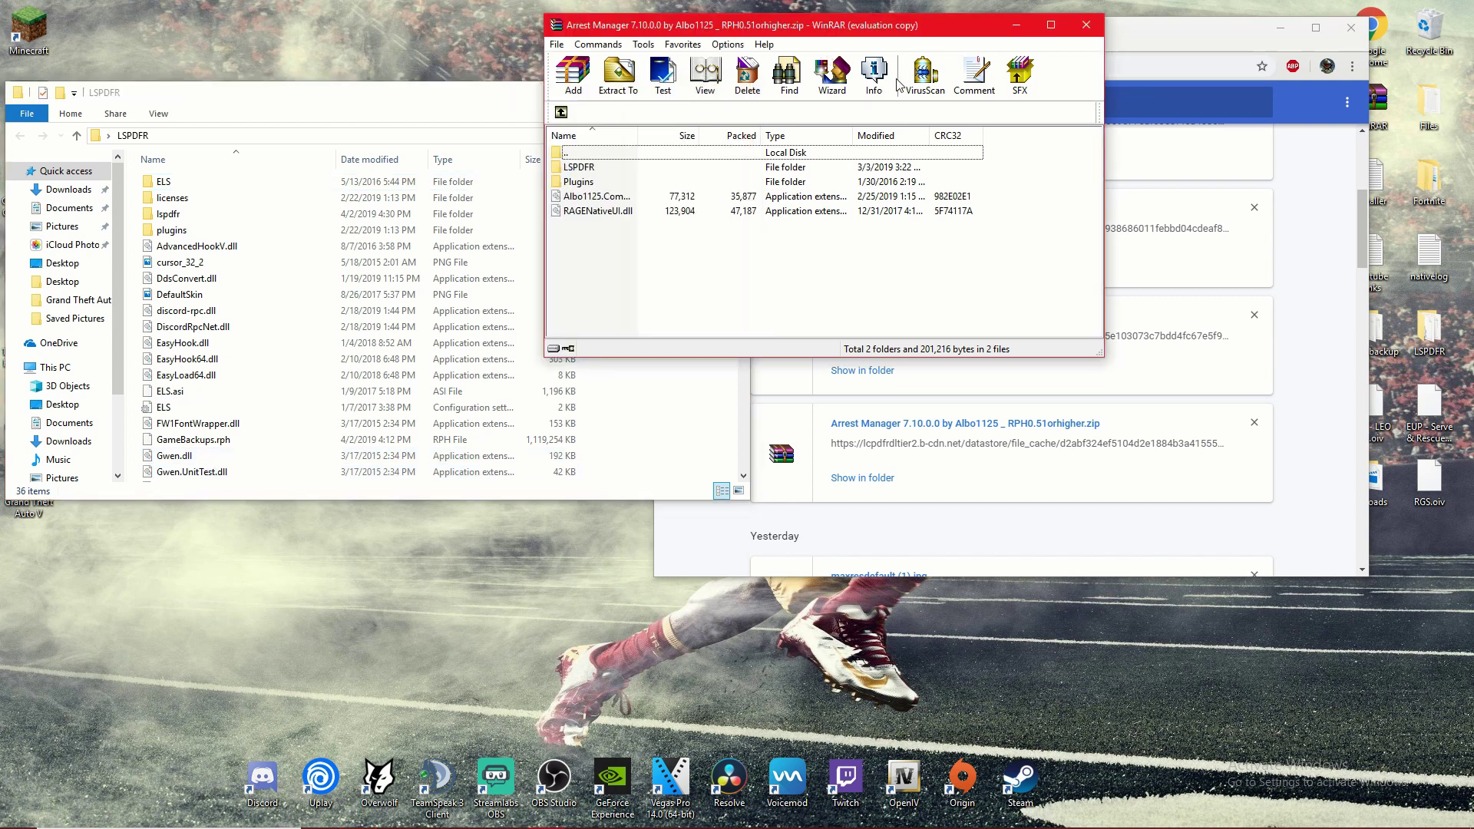
left_click_drag(618, 257, 578, 163)
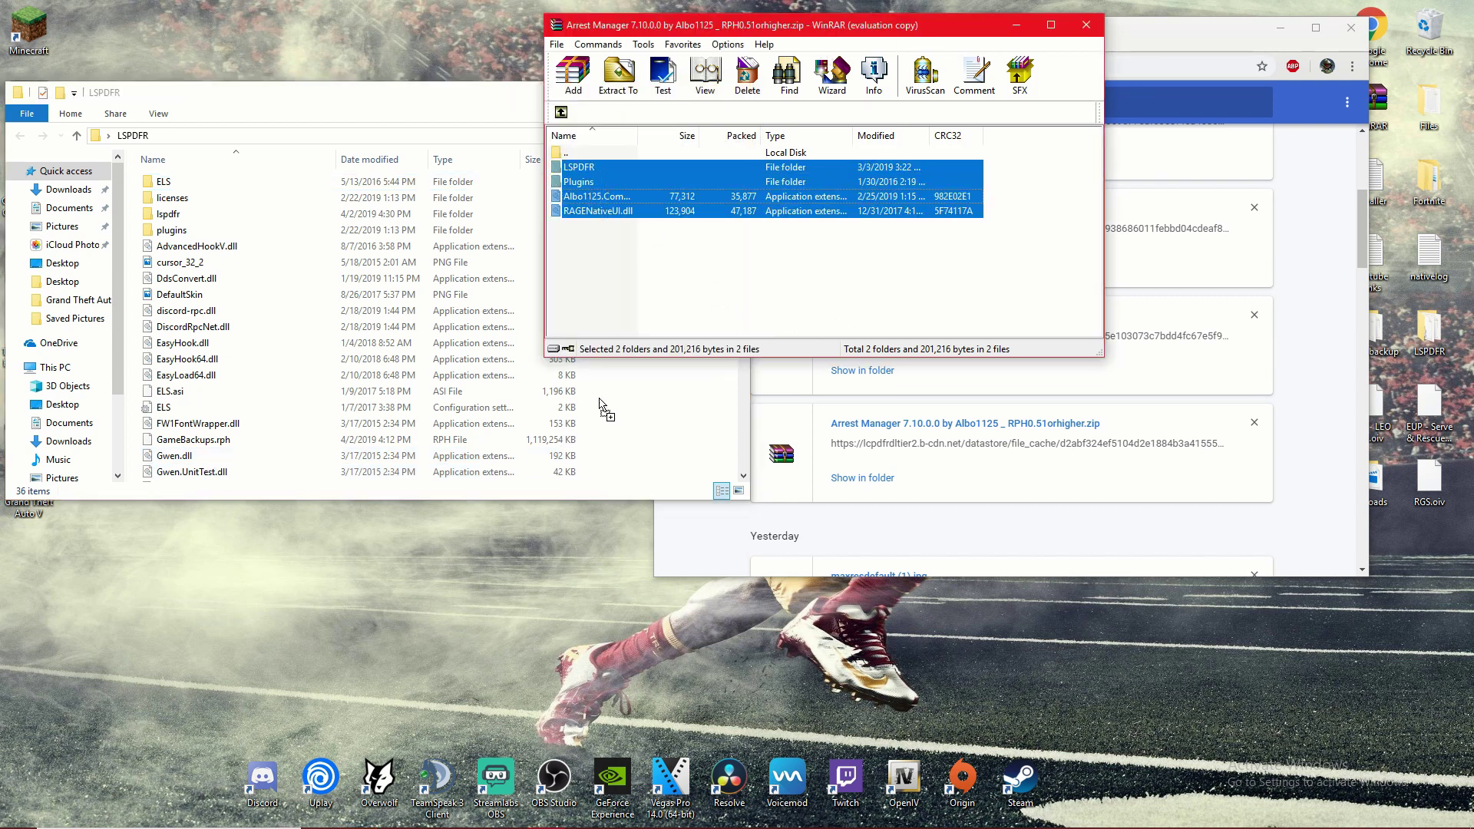
left_click(593, 404)
left_click_drag(593, 404, 597, 411)
scroll(338, 254, "up", 7)
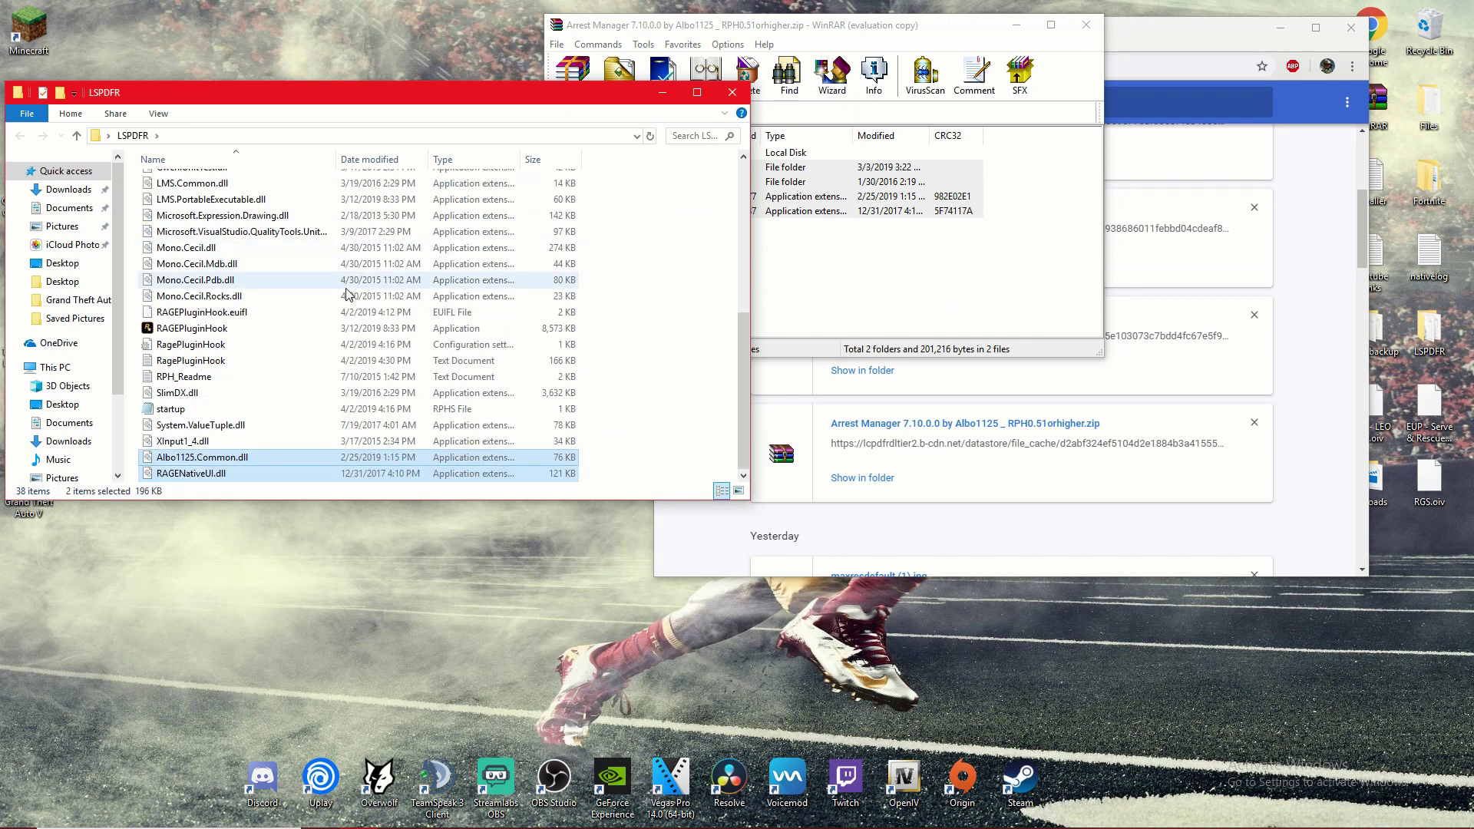
left_click(677, 35)
left_click(753, 280)
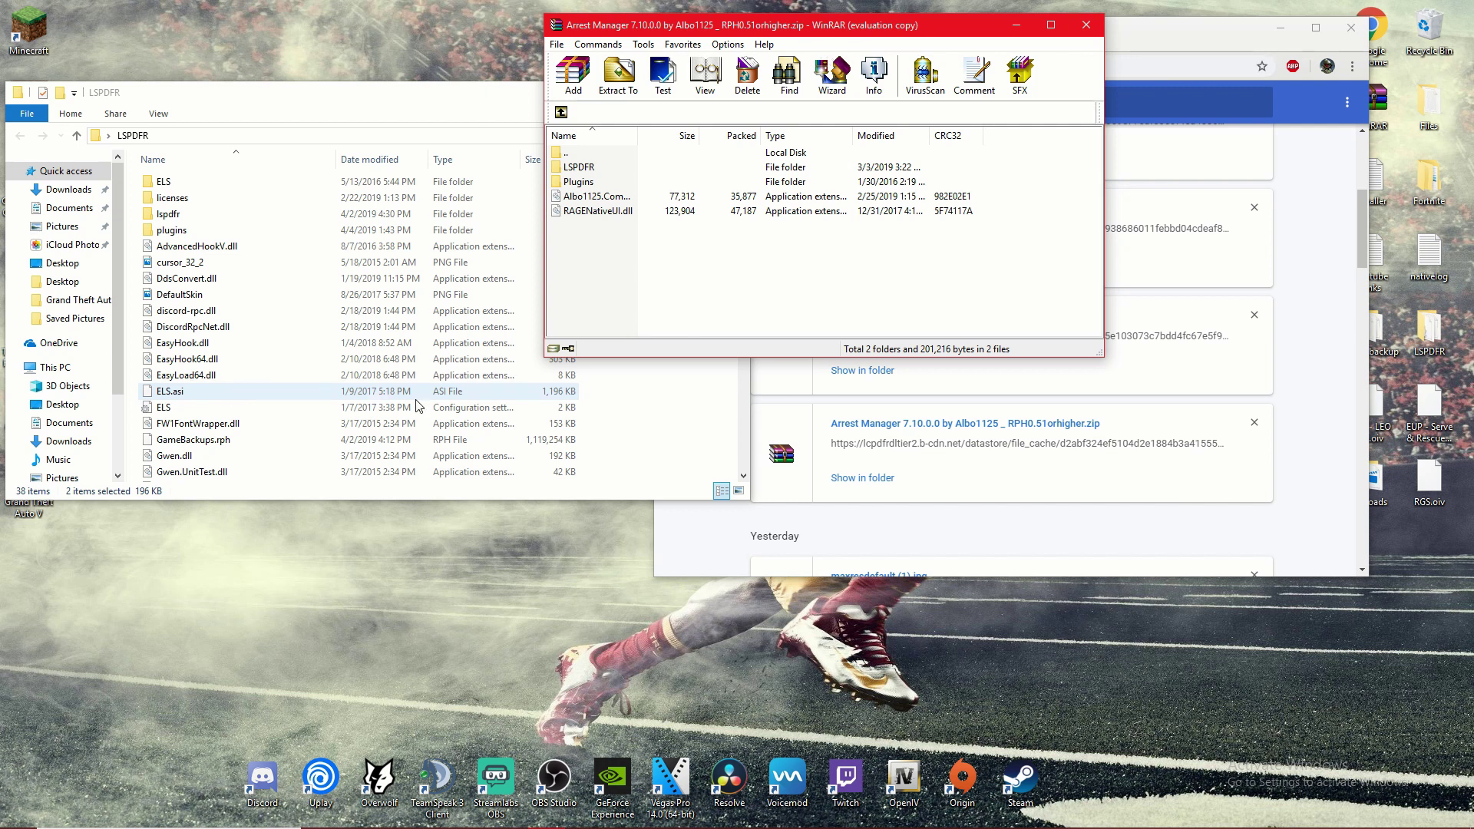
left_click_drag(610, 230, 614, 196)
left_click(608, 276)
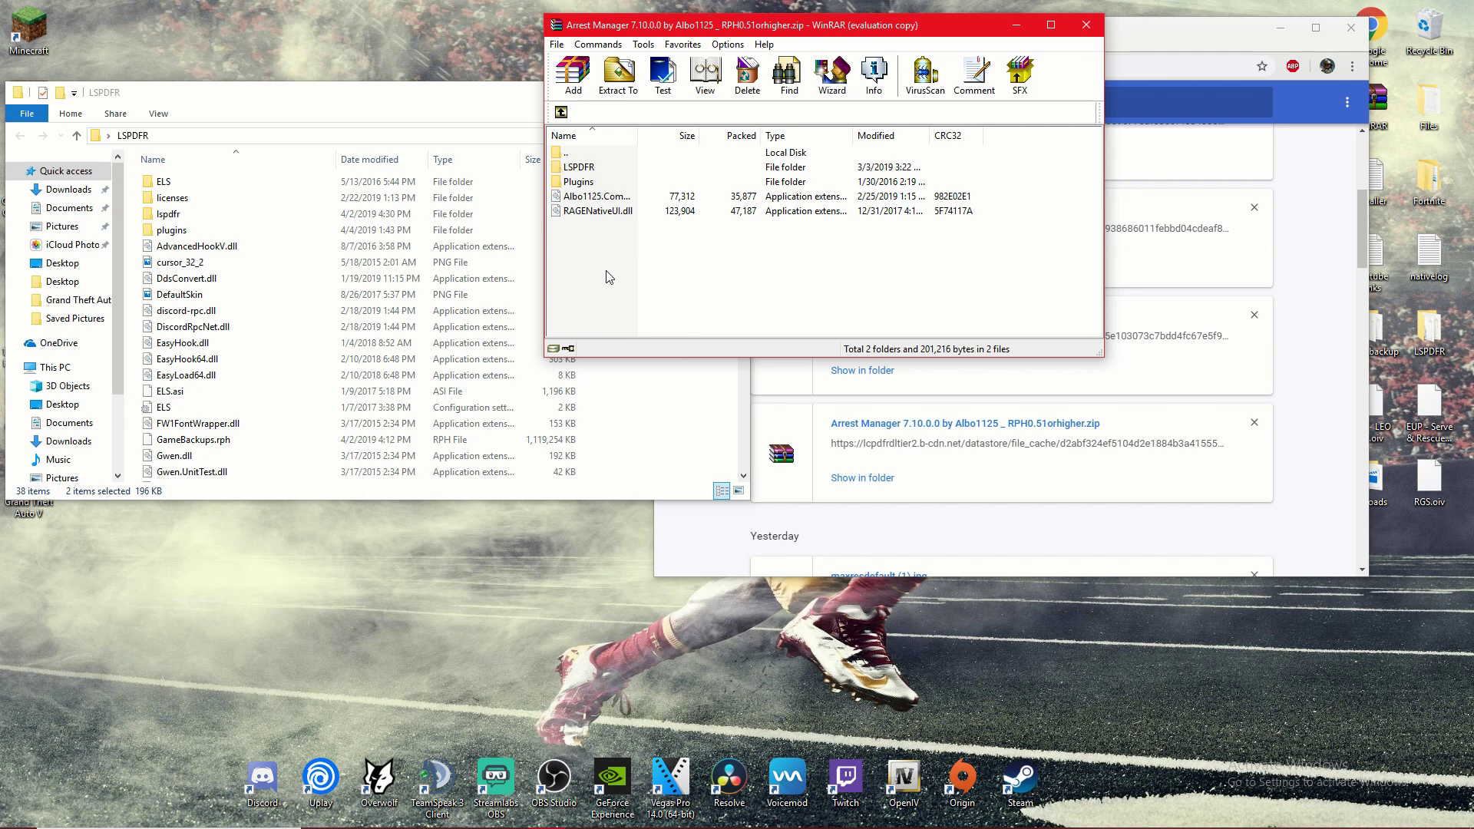
- Close the Arrest Manager archive in WinRAR
left_click_drag(859, 38, 445, 175)
scroll(942, 338, "up", 5)
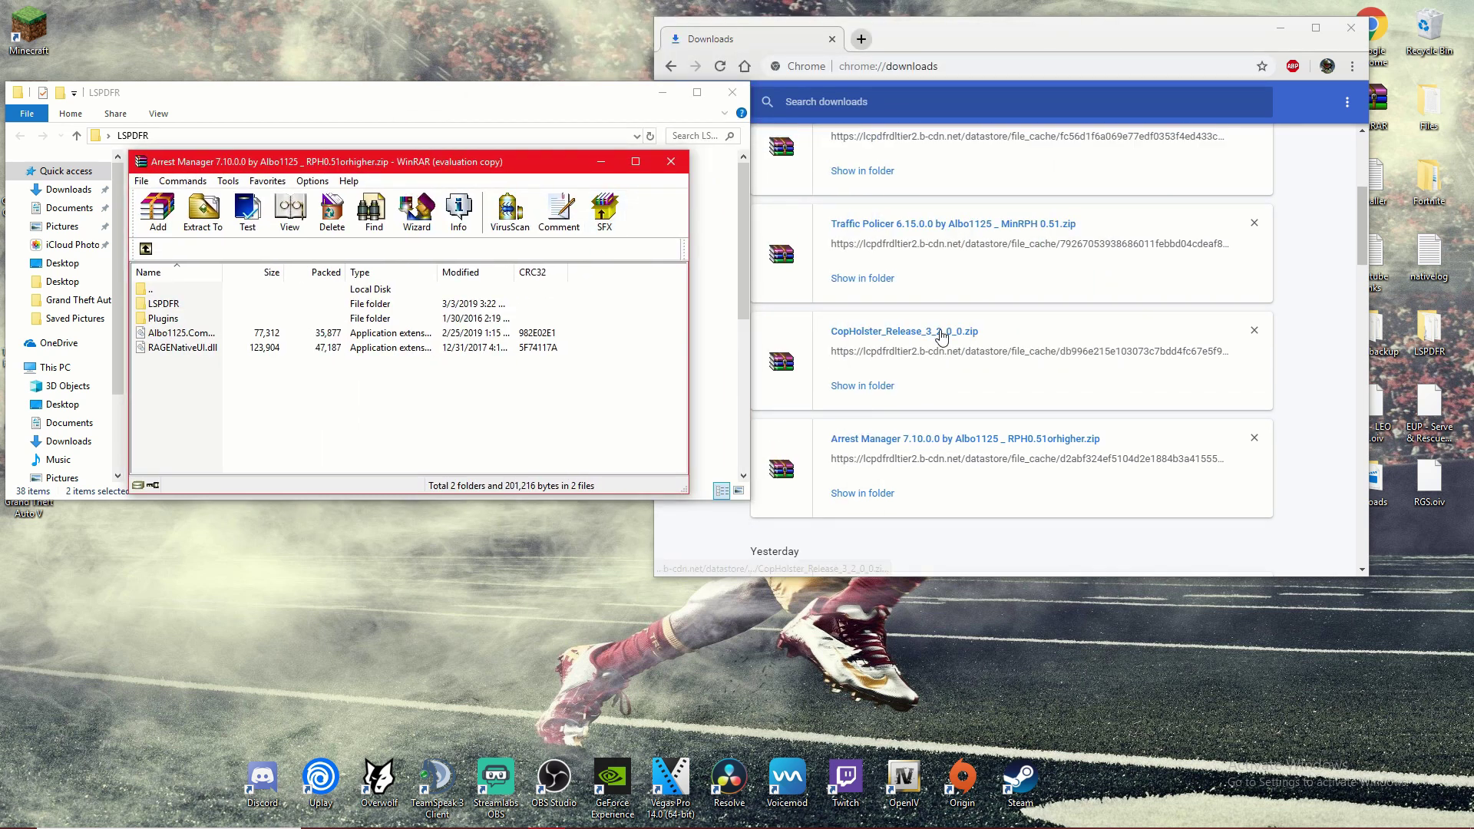
scroll(942, 337, "down", 7)
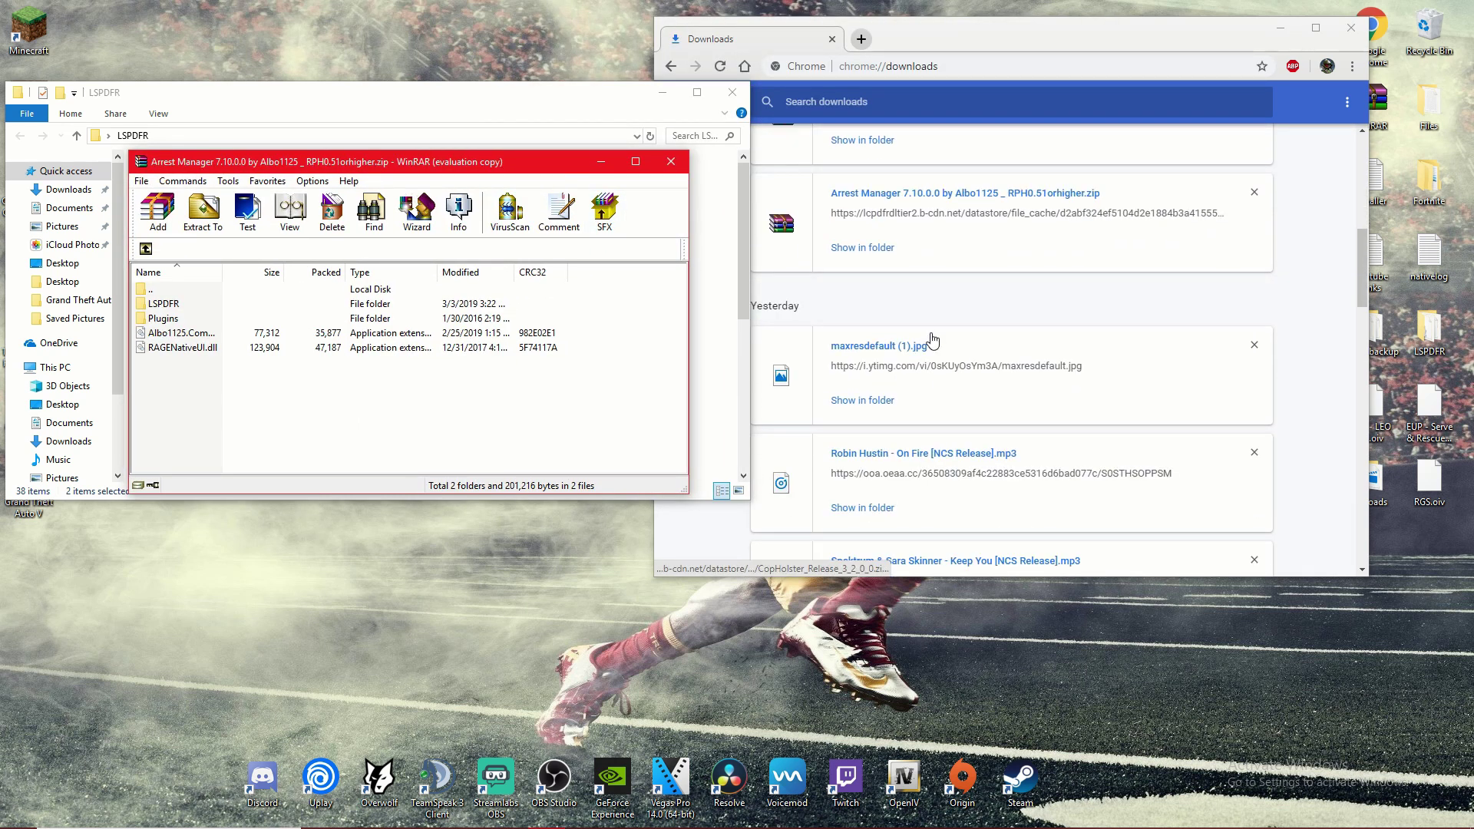
scroll(931, 338, "up", 2)
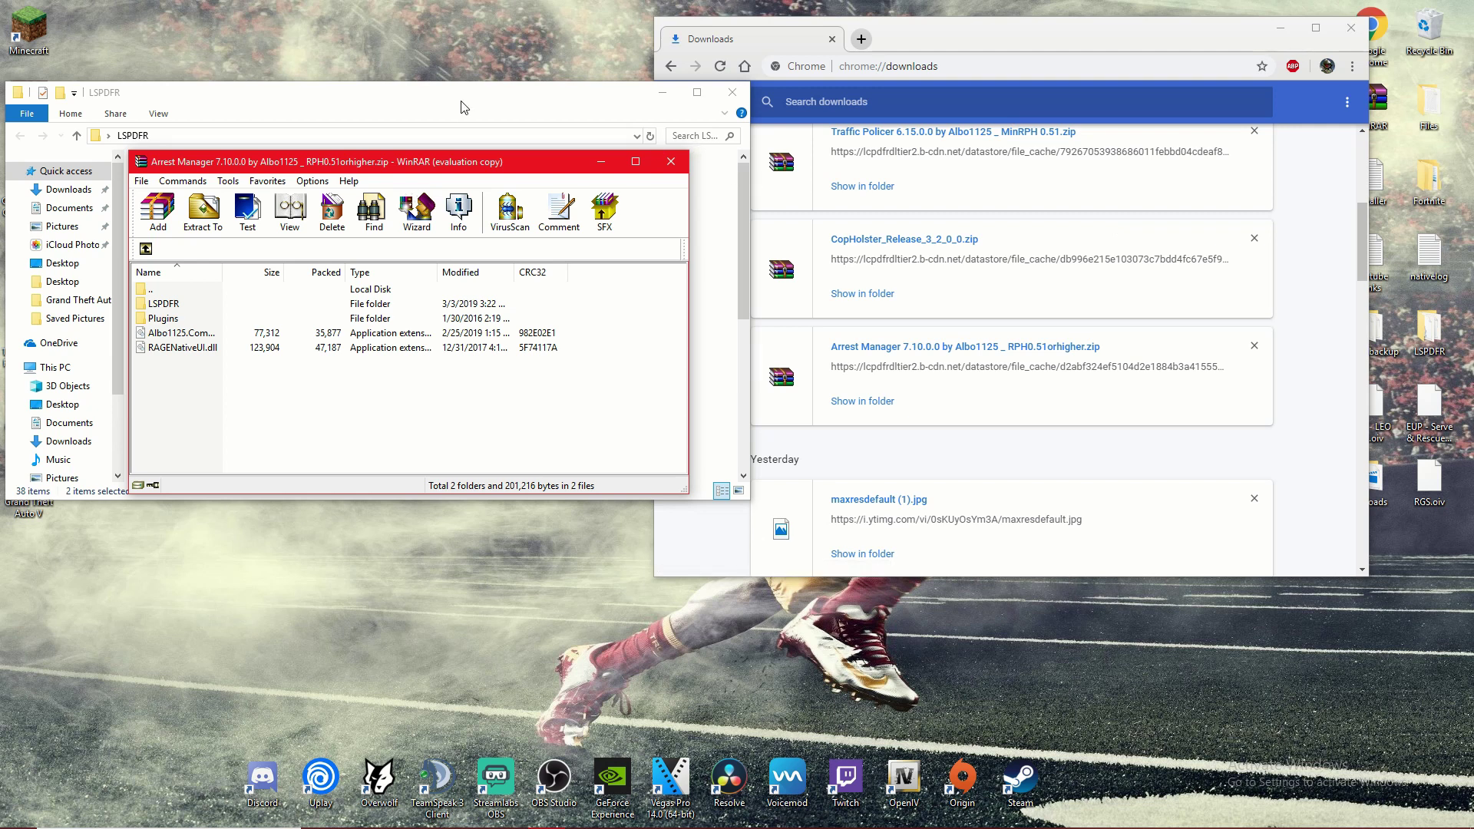
left_click(671, 161)
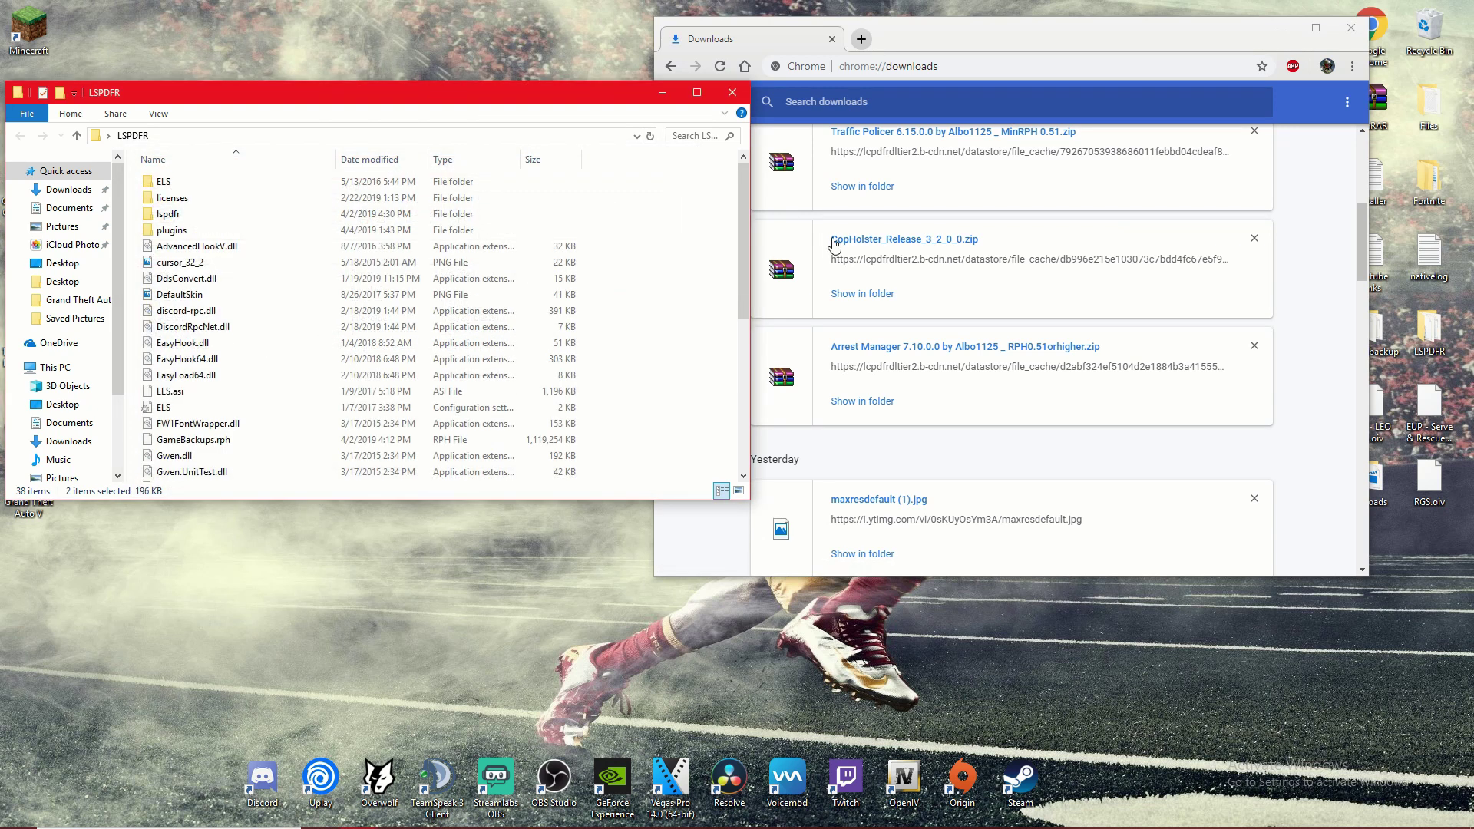
- Open the CopHolster zip from the downloads list and view its Plugins folder
left_click(833, 245)
double_click(164, 304)
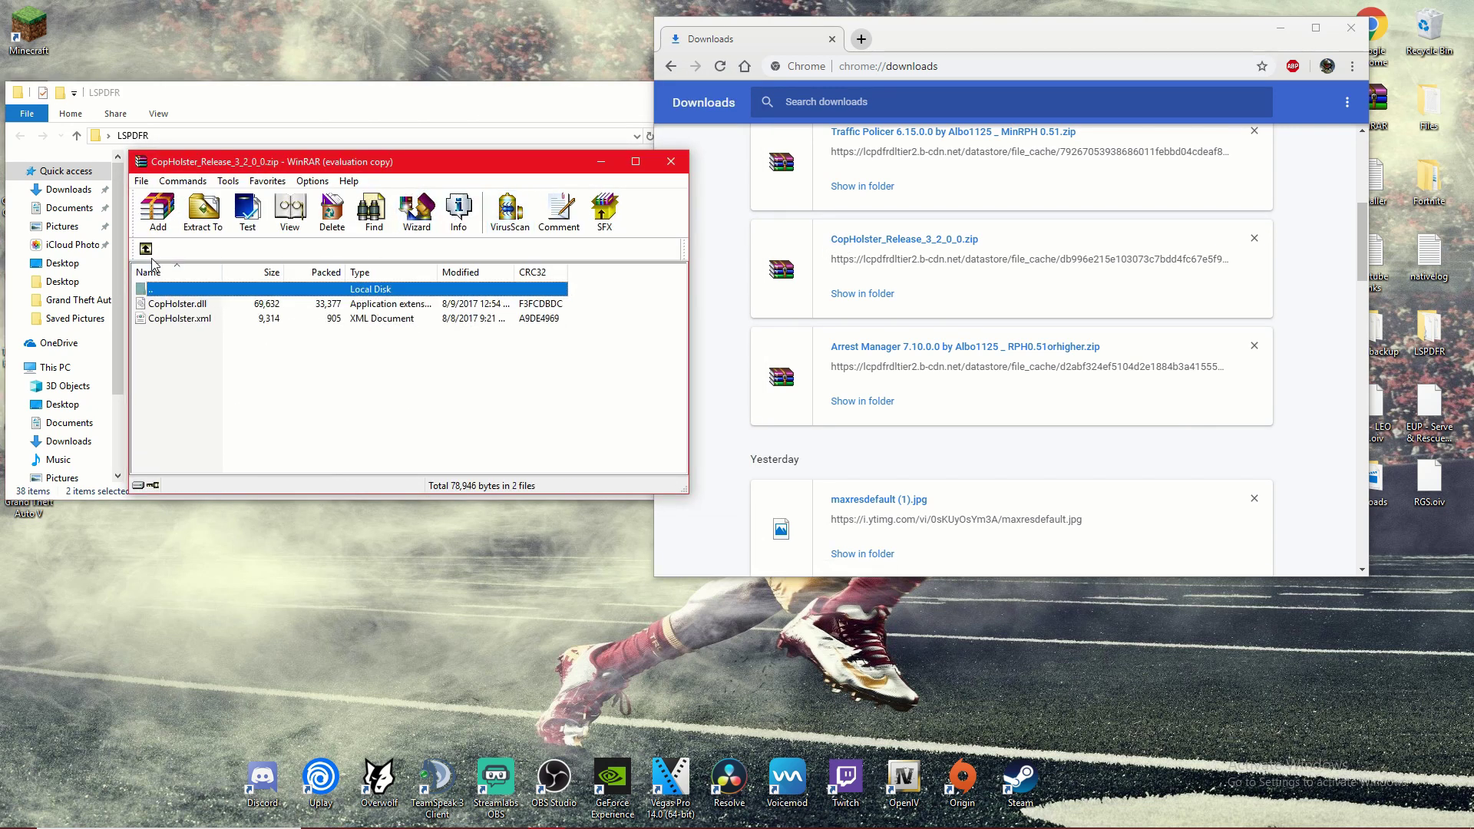
double_click(150, 289)
left_click(490, 333)
left_click_drag(371, 163, 851, 125)
- Extract CopHolster's Plugins folder into the LSPDFR folder and close the archive
left_click_drag(683, 277, 171, 230)
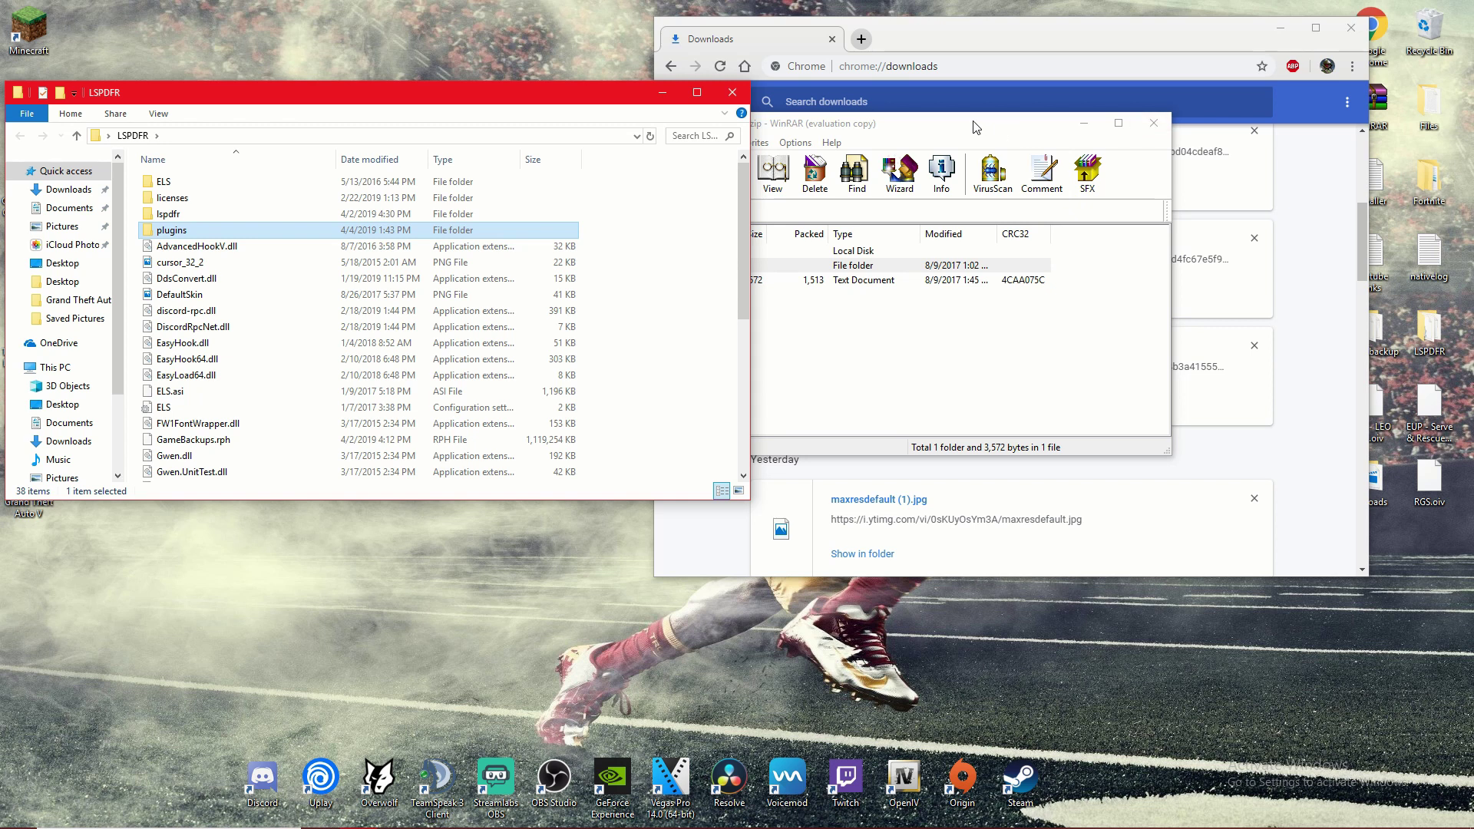
left_click(1156, 125)
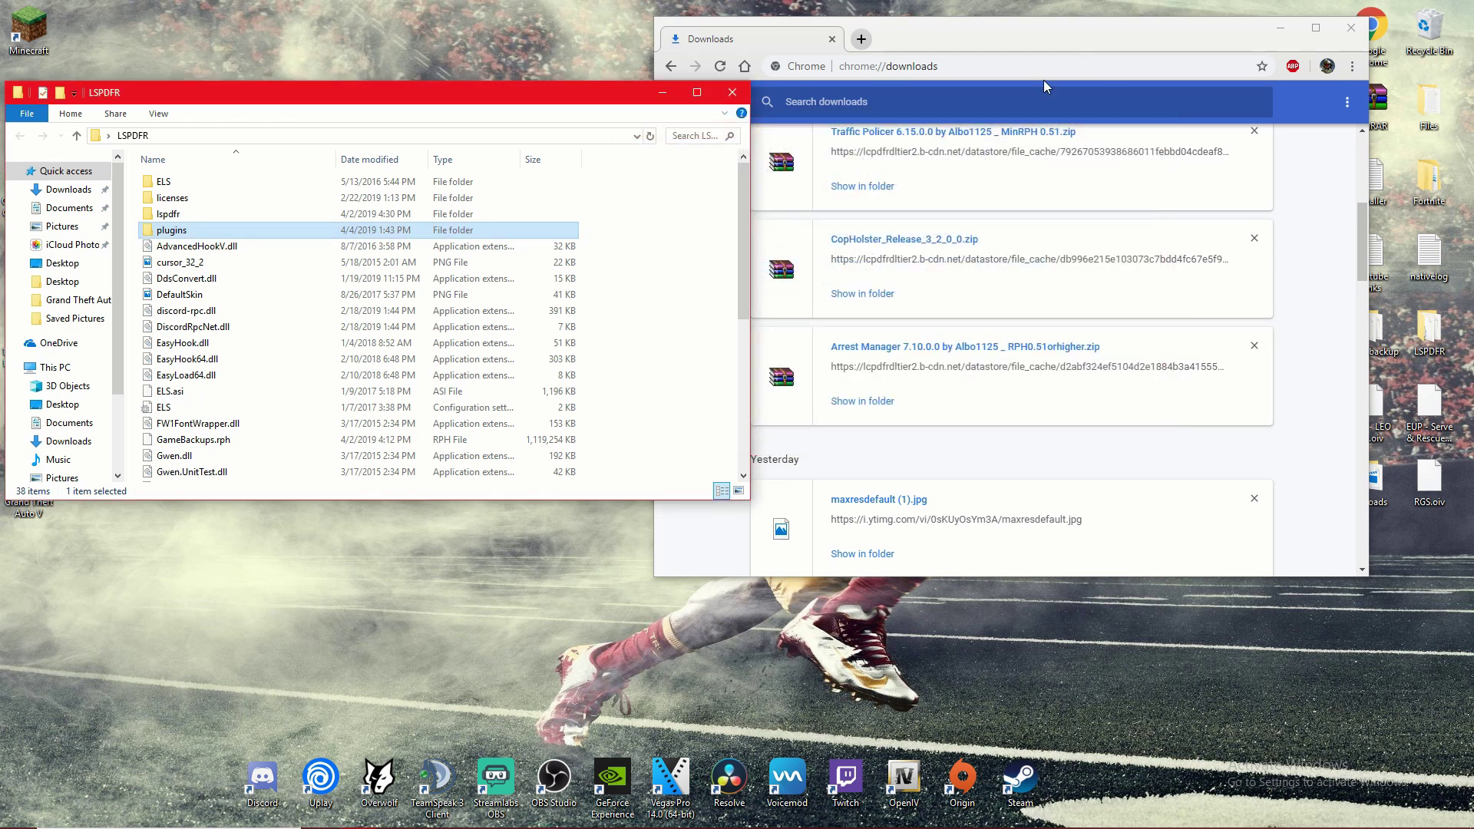
left_click(957, 224)
scroll(956, 224, "up", 1)
- Open the Traffic Policer zip and enter its game folder in WinRAR
left_click(952, 208)
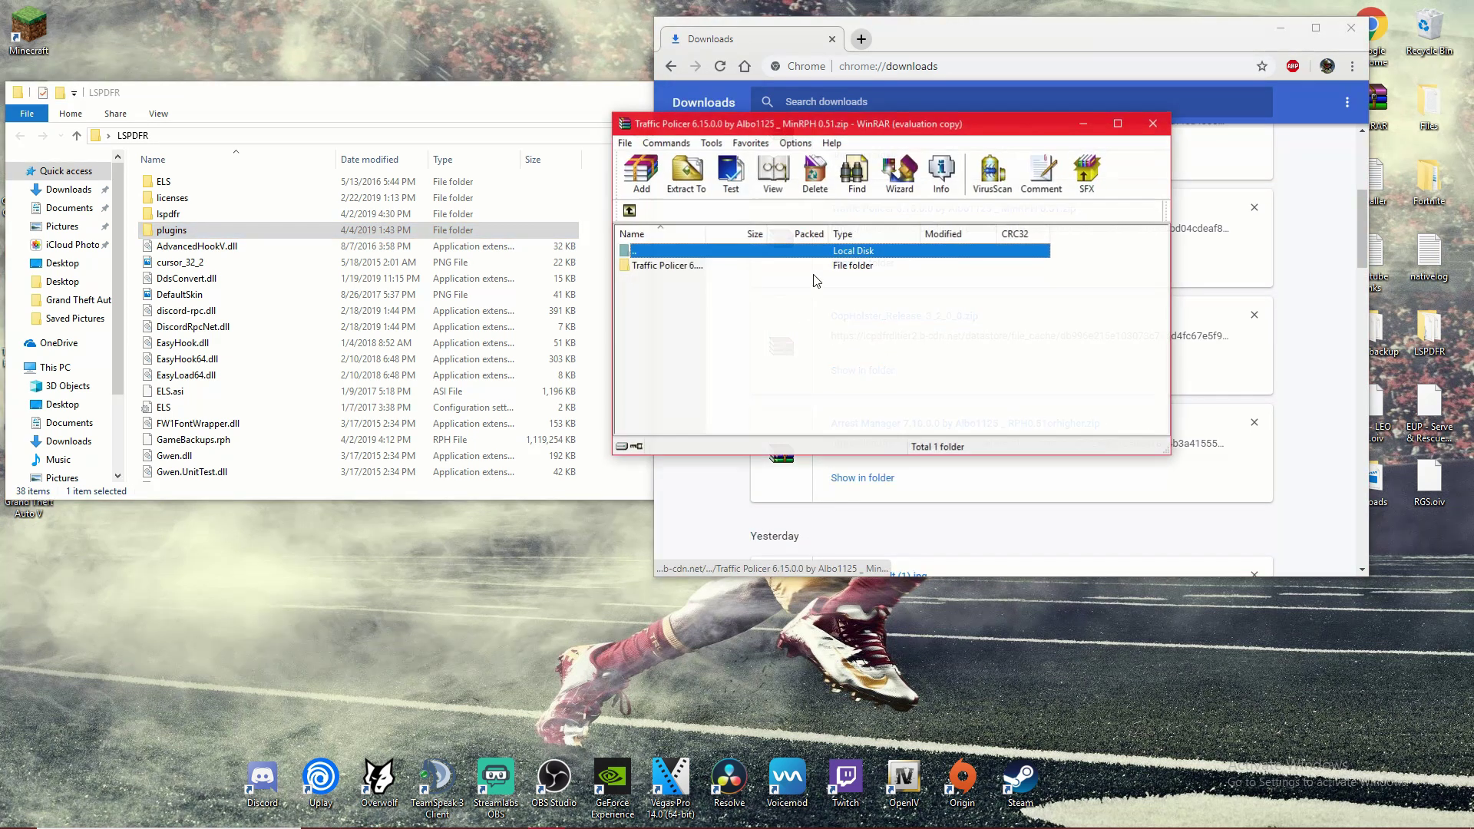
double_click(721, 266)
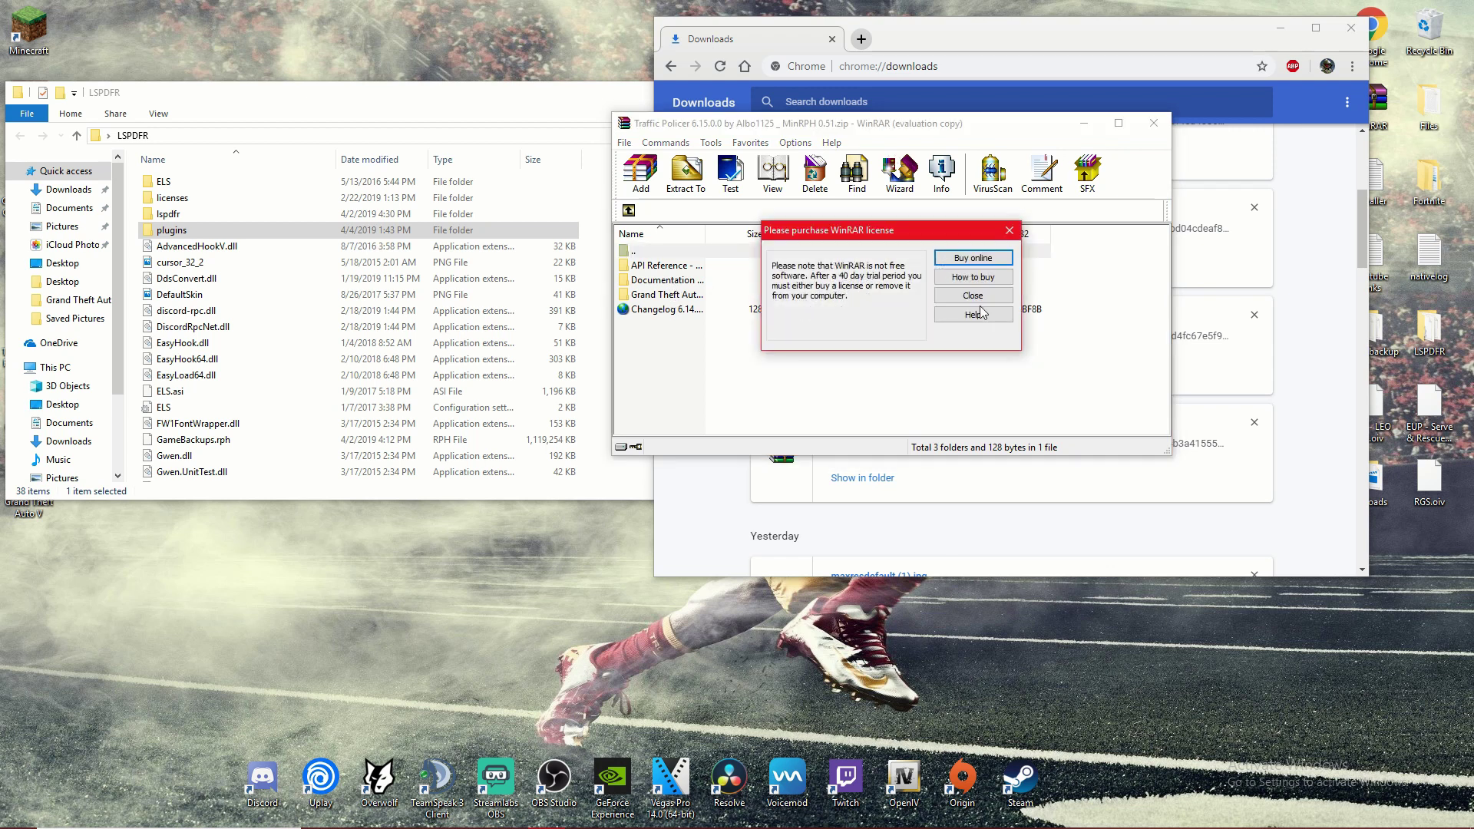
left_click(979, 309)
left_click(697, 294)
double_click(697, 294)
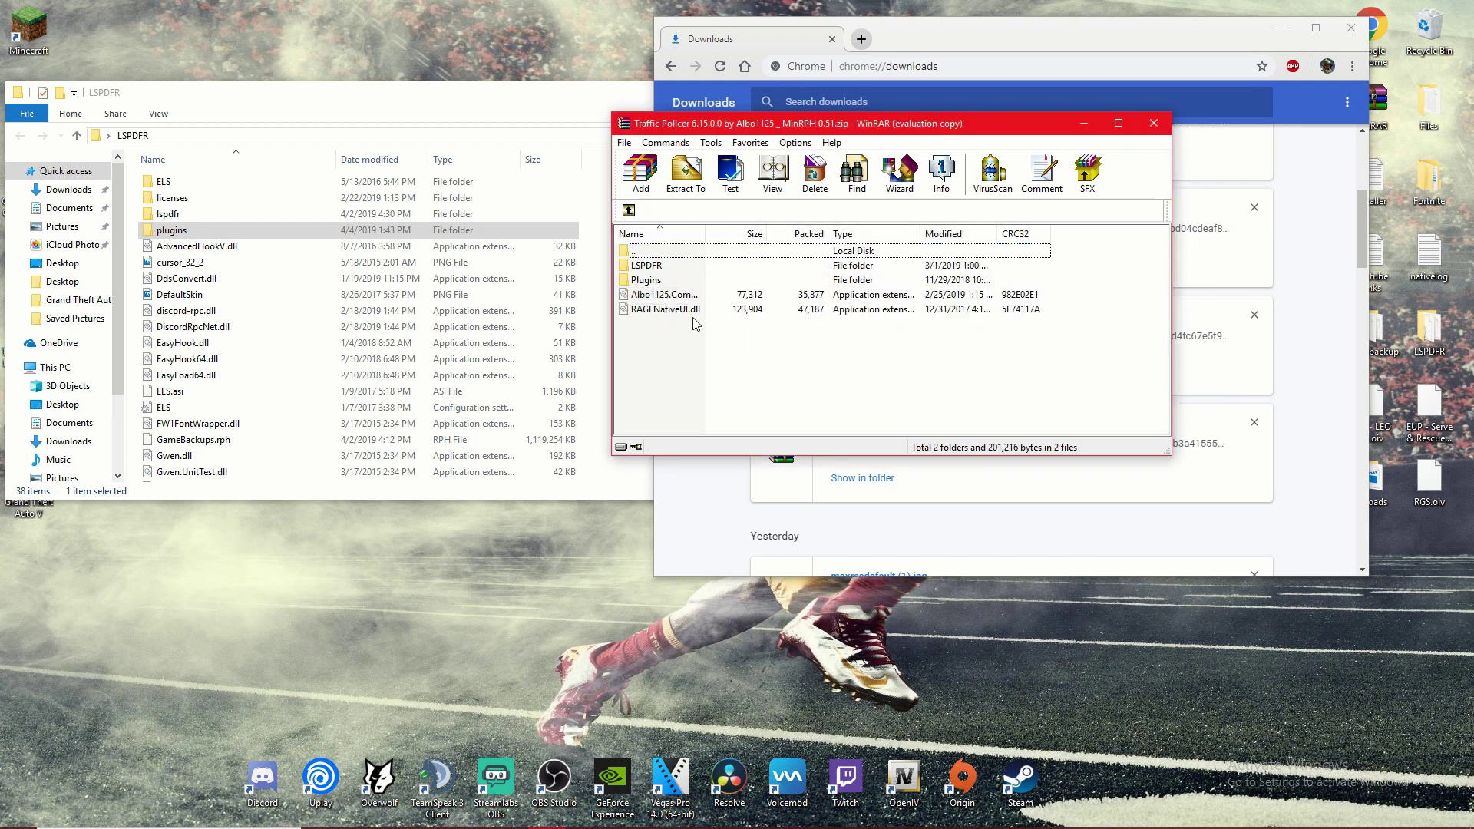
left_click_drag(679, 330, 665, 293)
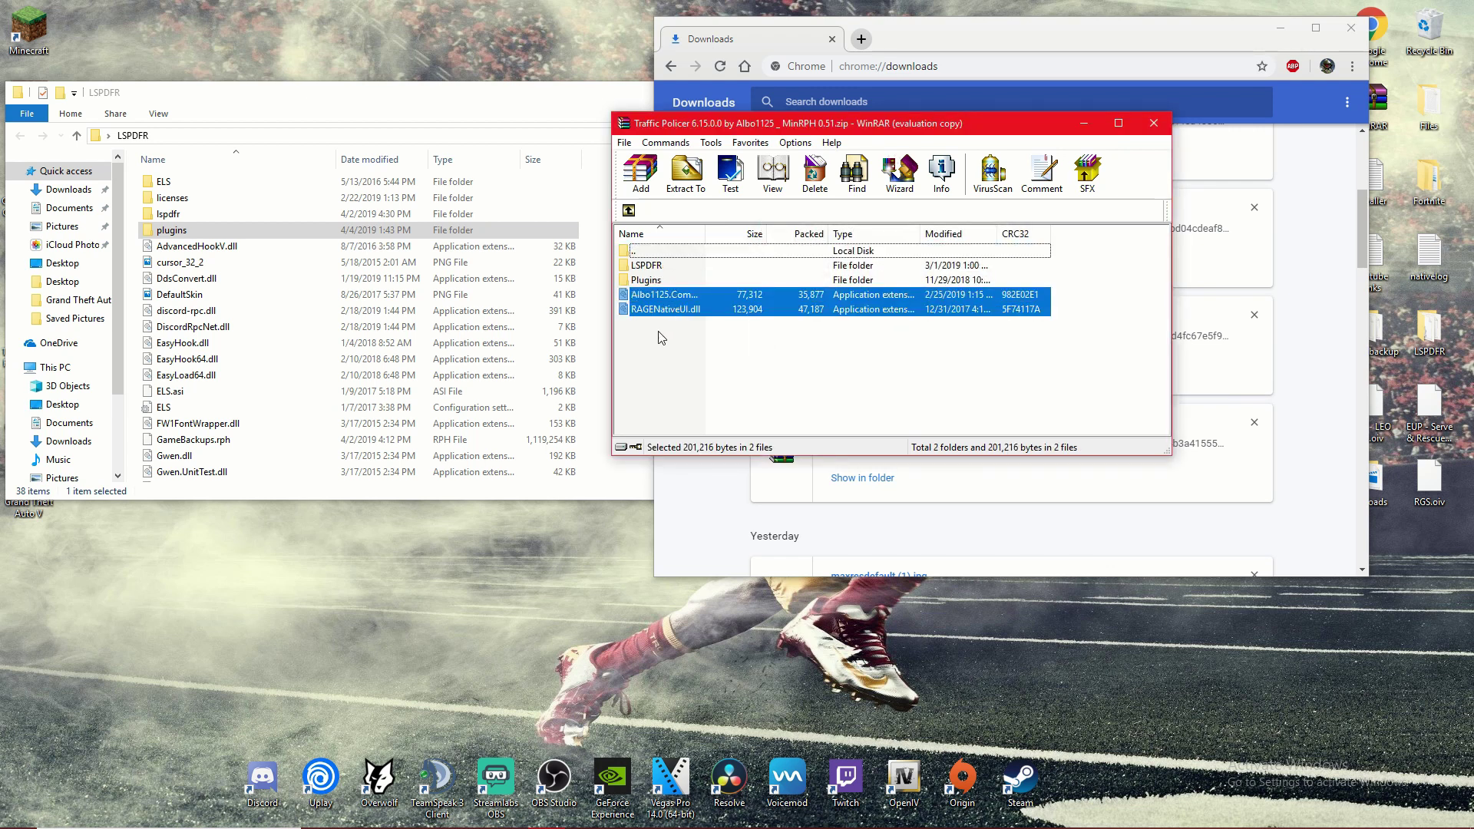
- Extract all four items into the LSPDFR folder, skipping existing files, then close the archive
left_click(940, 41)
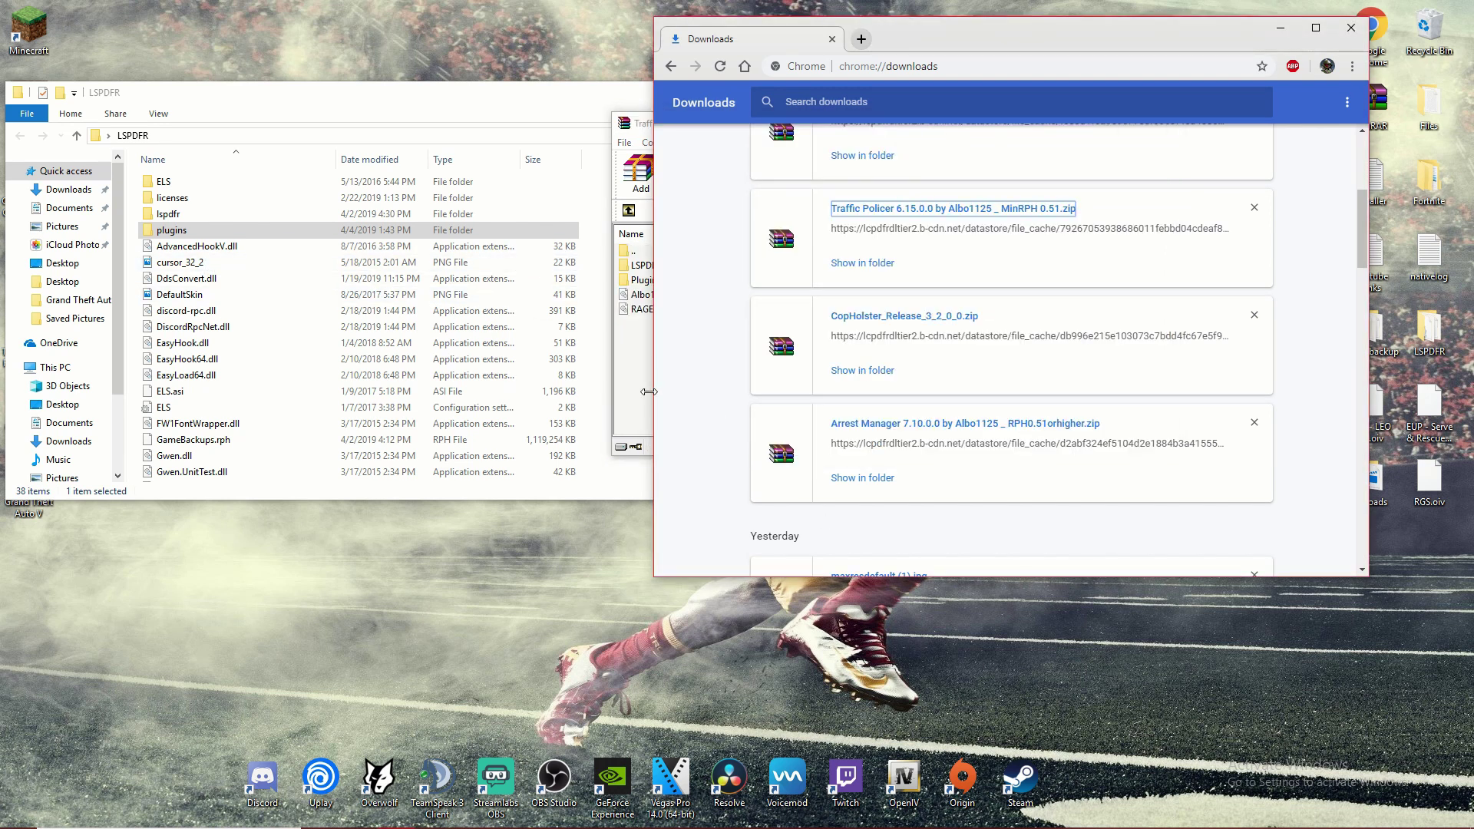
left_click_drag(649, 392, 644, 391)
left_click(634, 391)
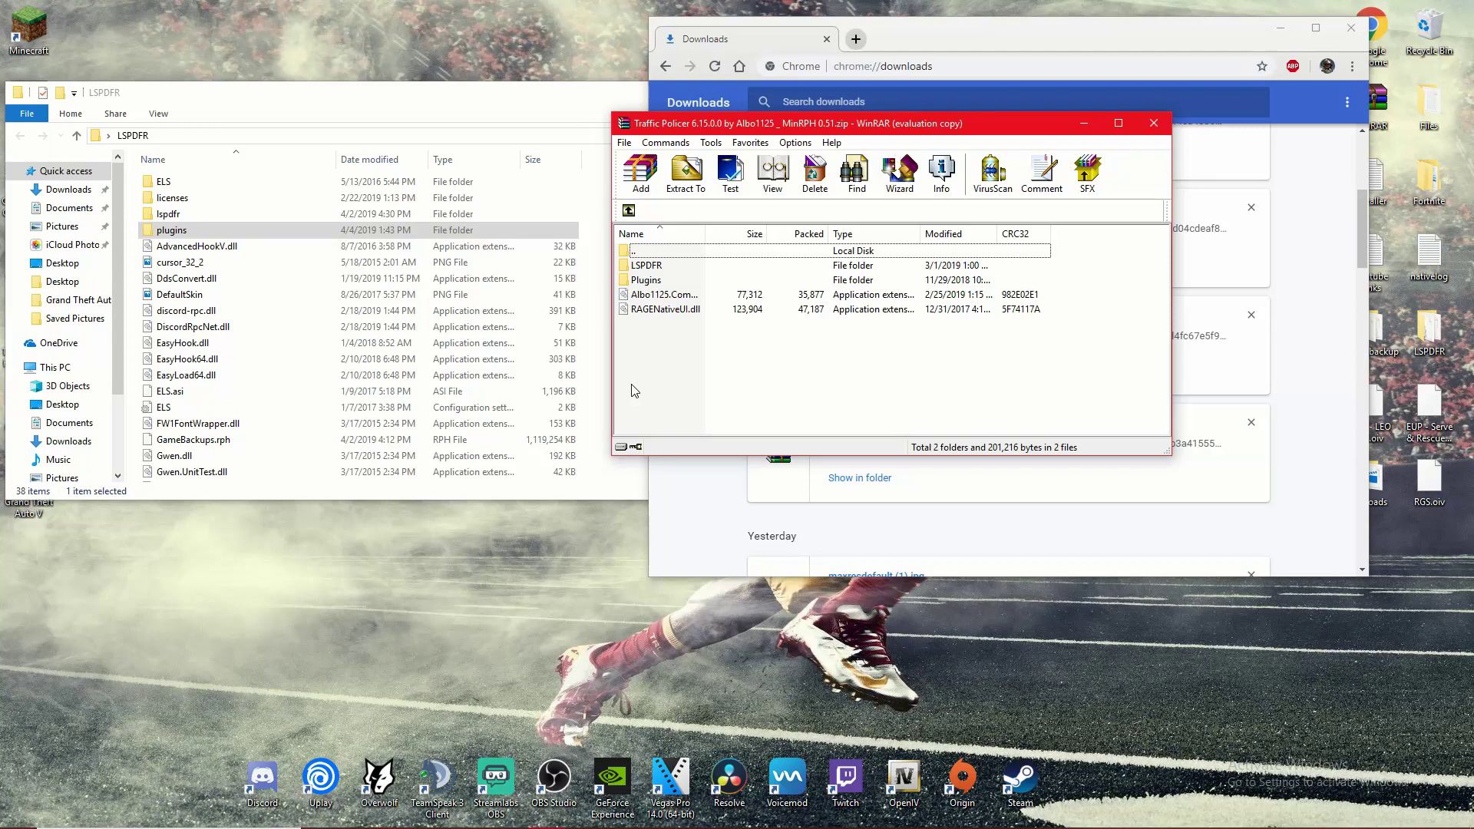
key("ctrl+a")
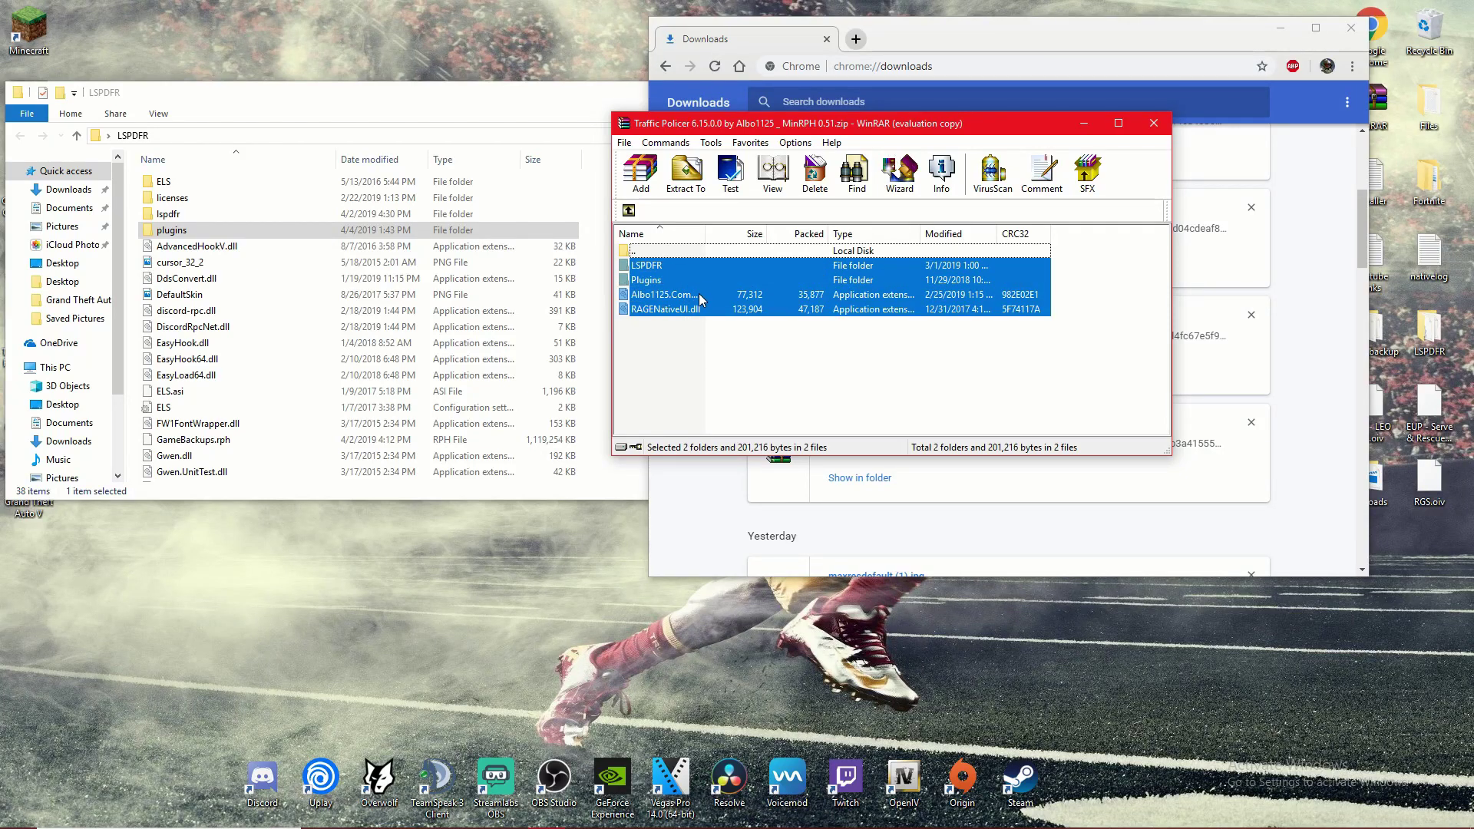
left_click_drag(700, 301, 143, 327)
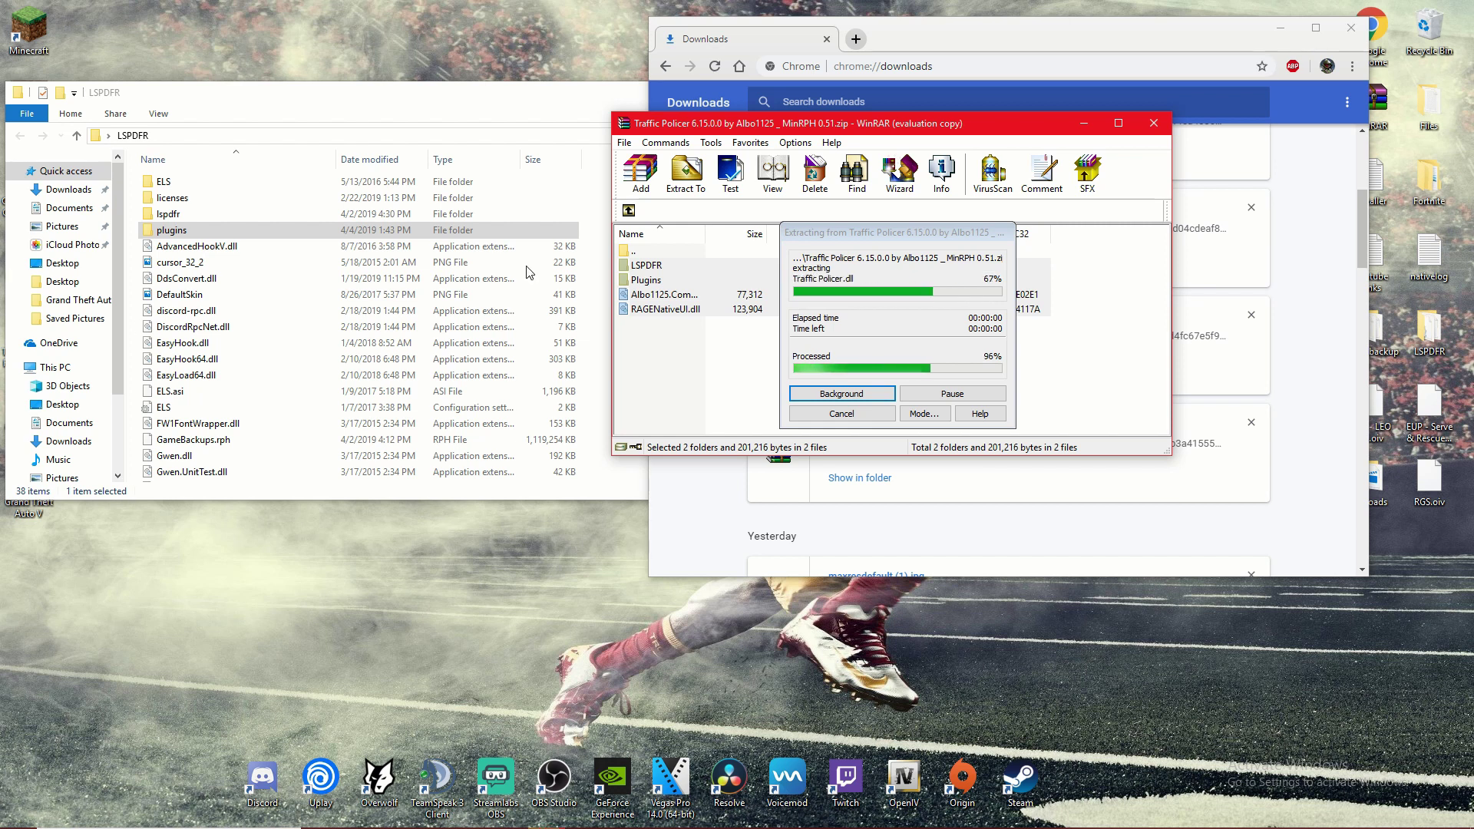
left_click(649, 332)
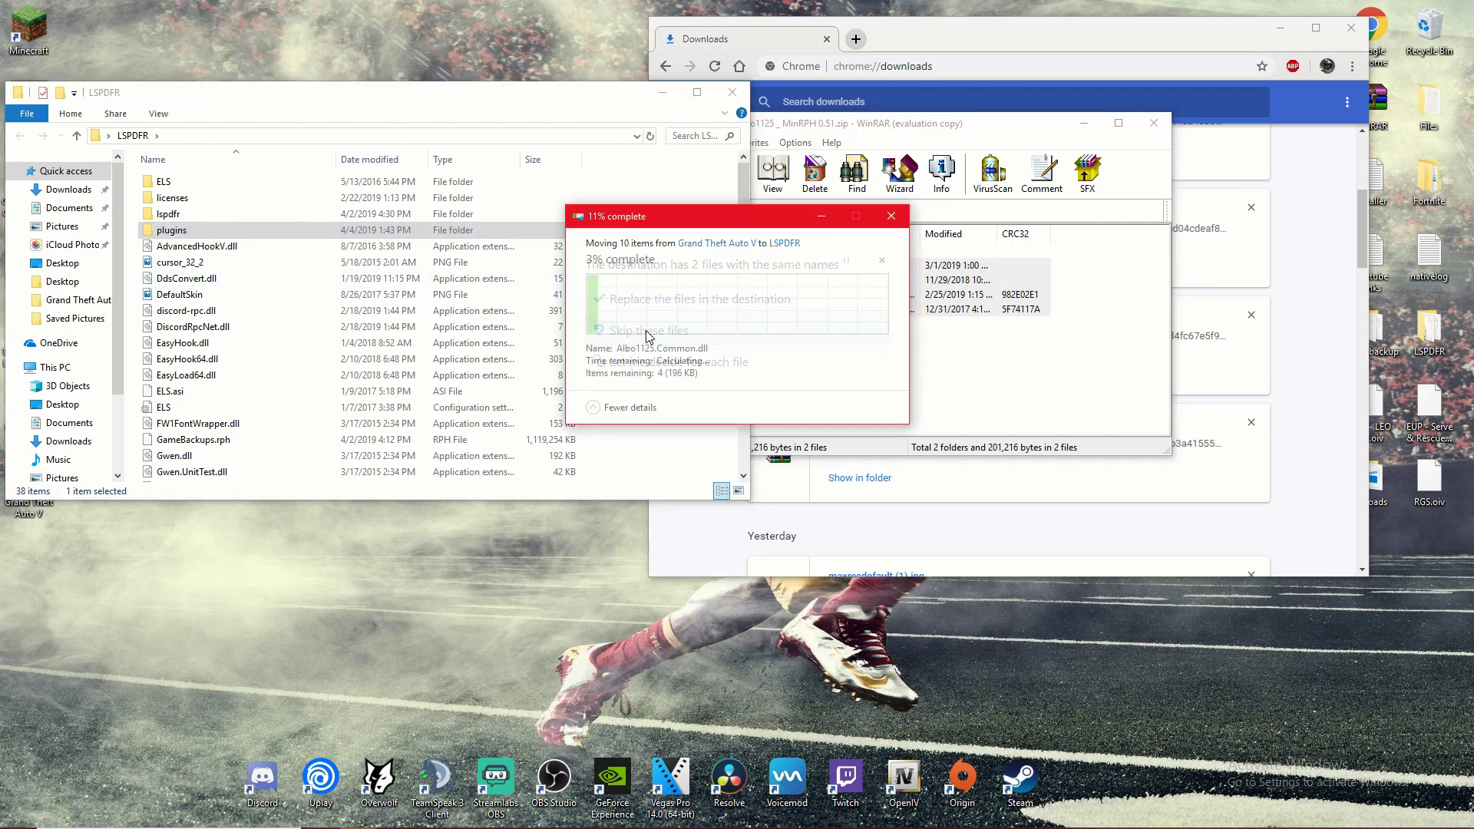
left_click_drag(644, 269, 653, 287)
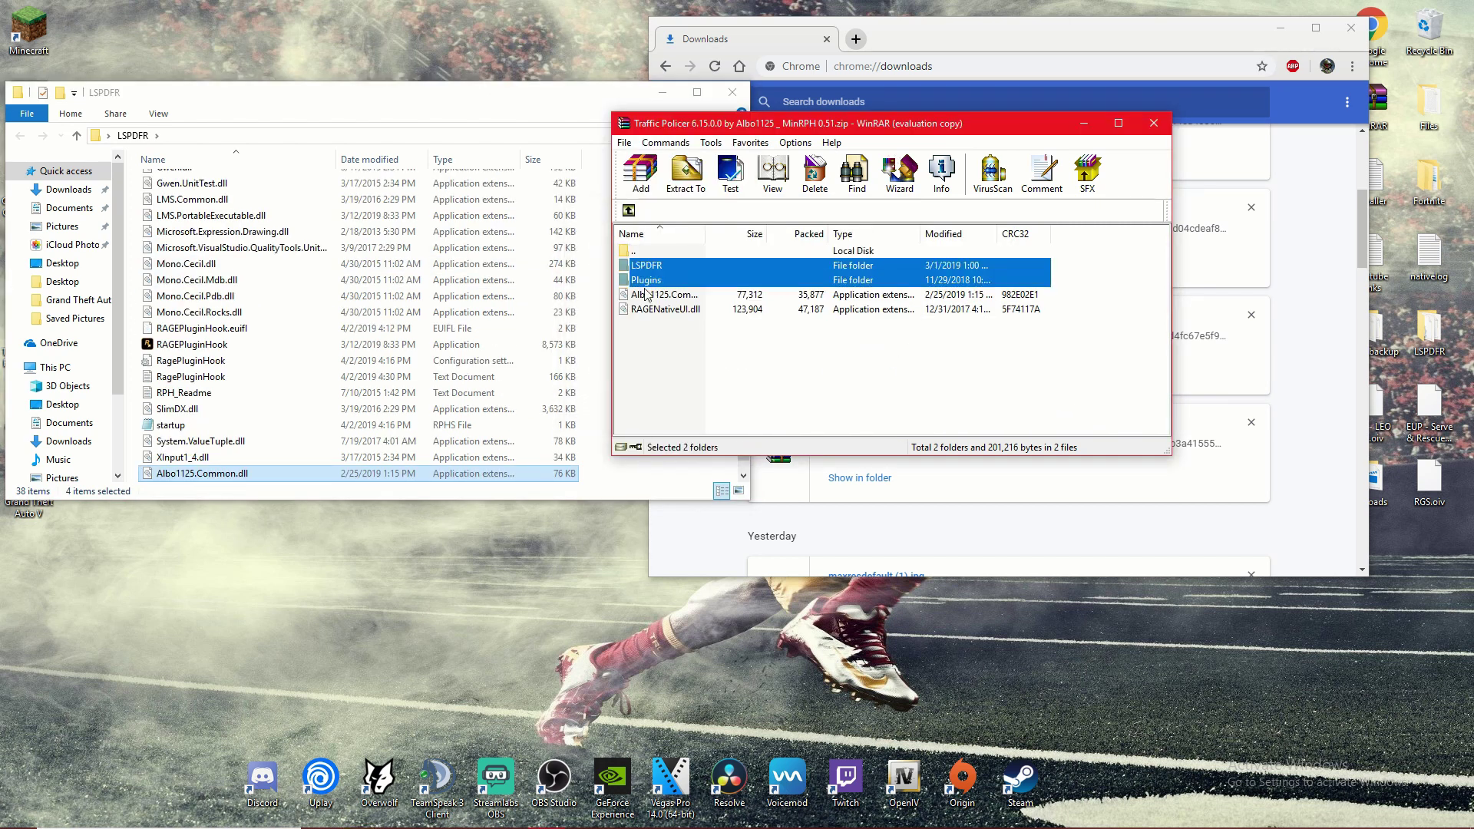
left_click(902, 401)
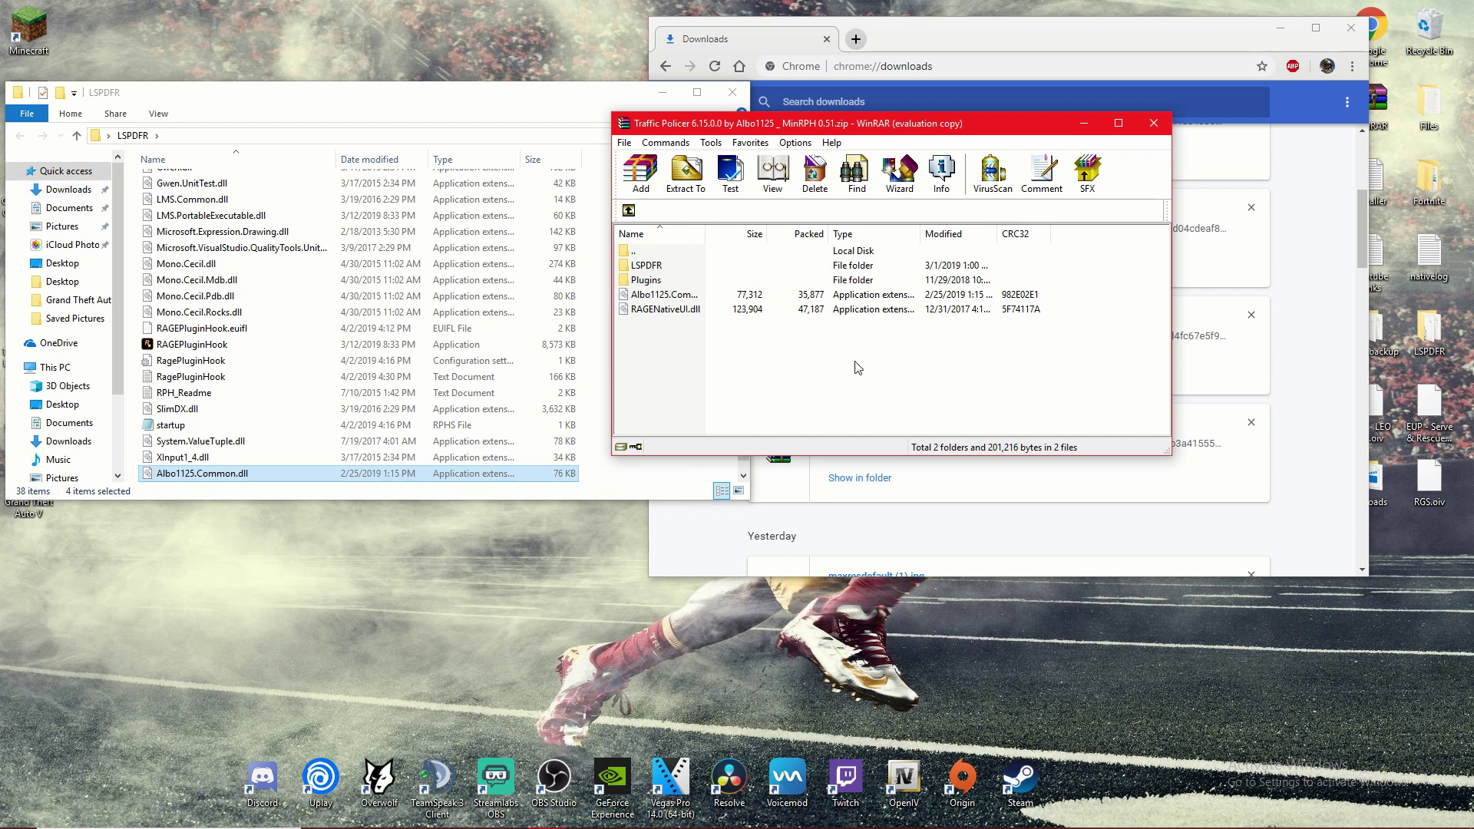
left_click(1154, 123)
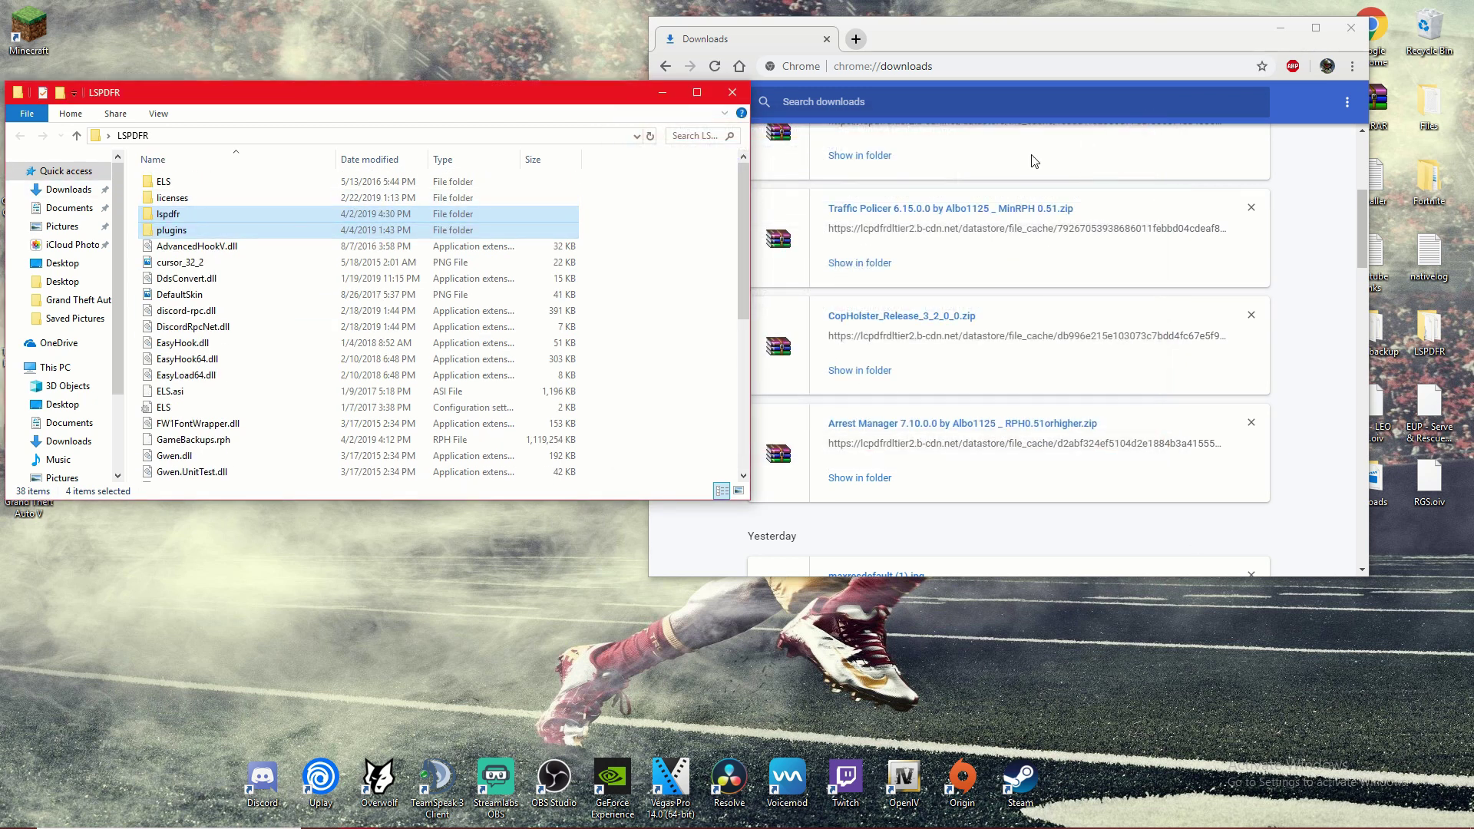
- Open the PoliceSmartRadio zip and extract its Plugins folder into the LSPDFR folder
scroll(913, 222, "up", 3)
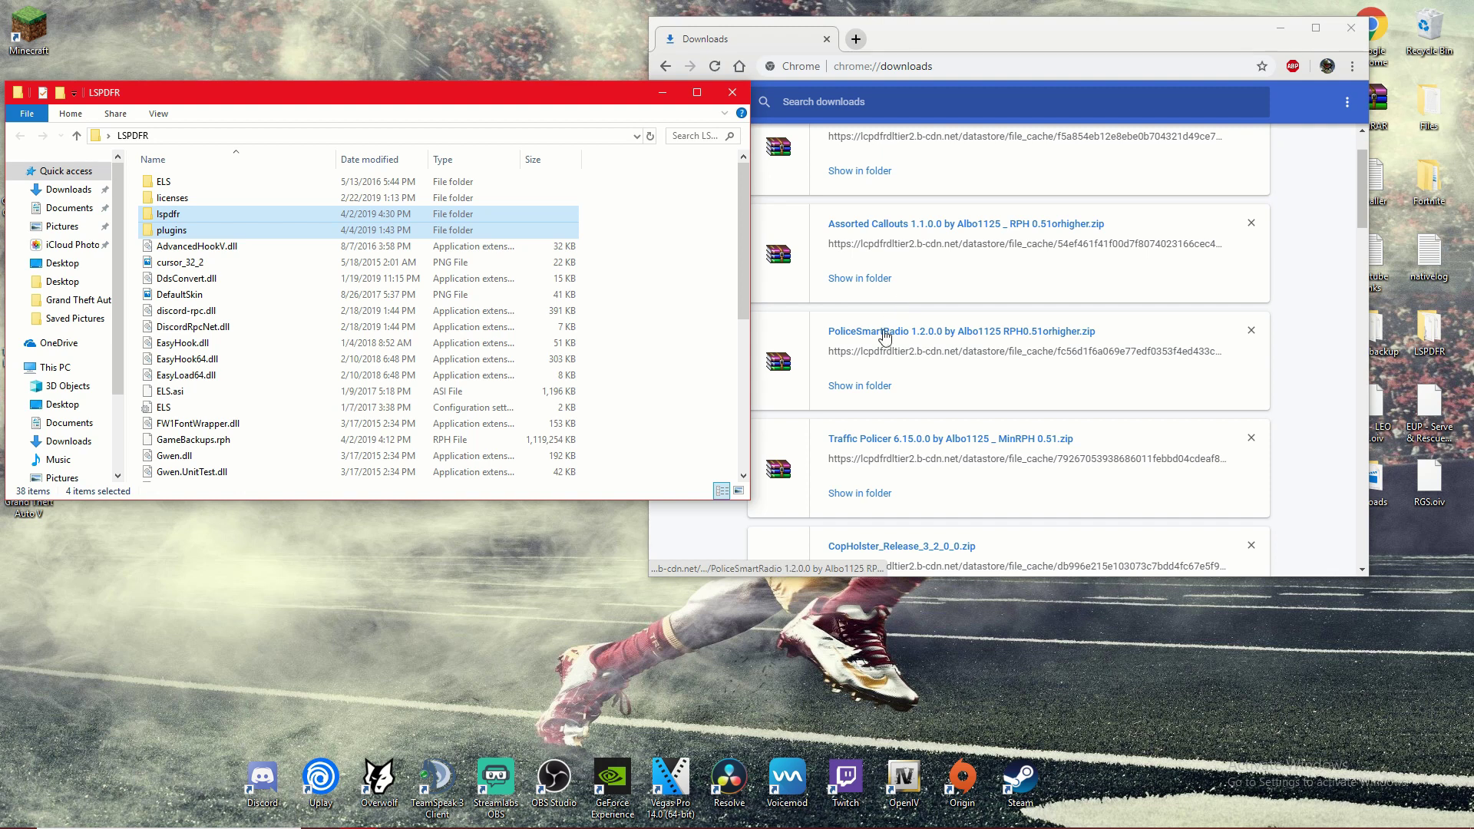
left_click(879, 338)
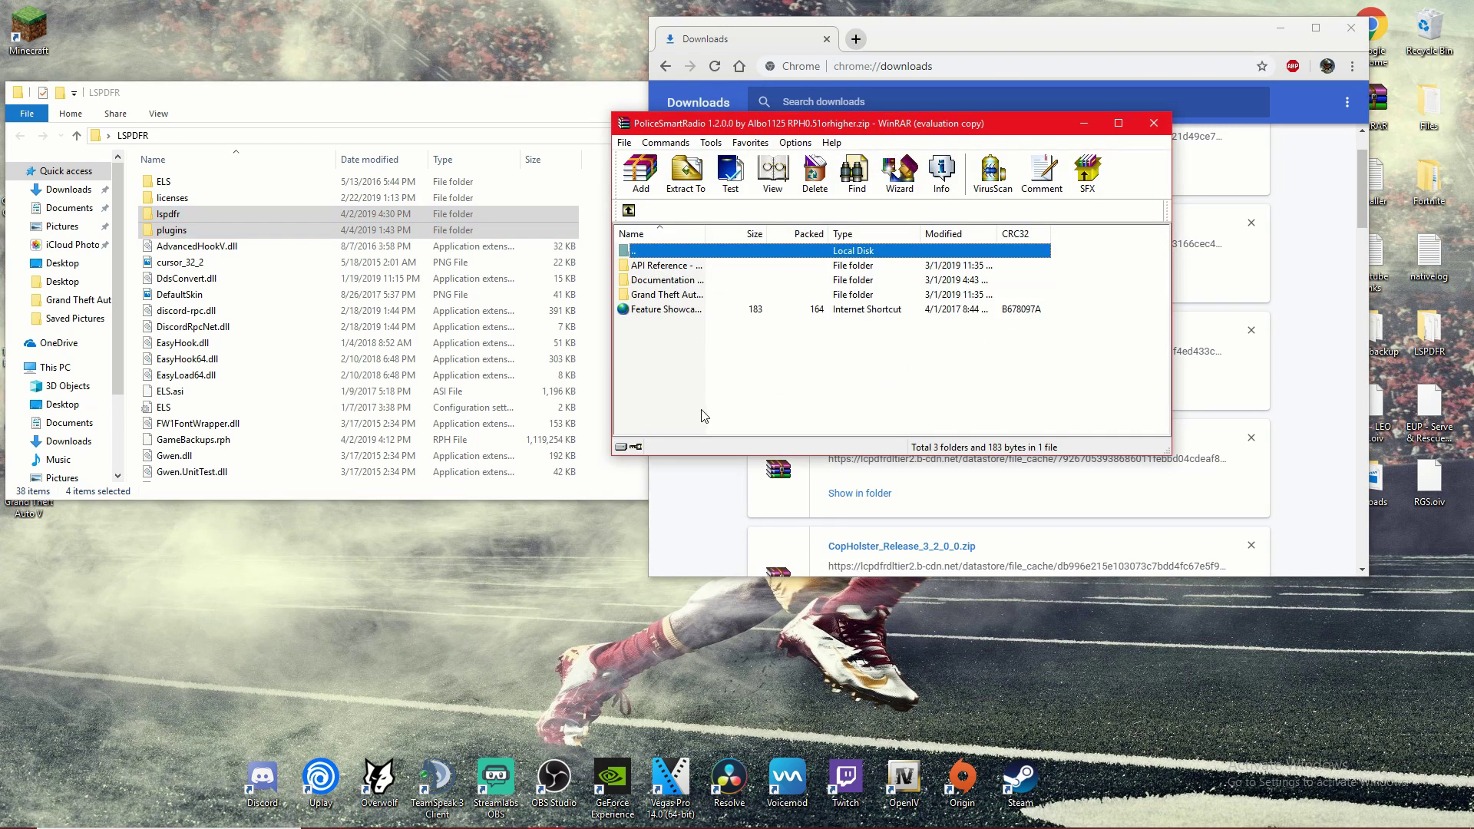
left_click(972, 314)
double_click(665, 294)
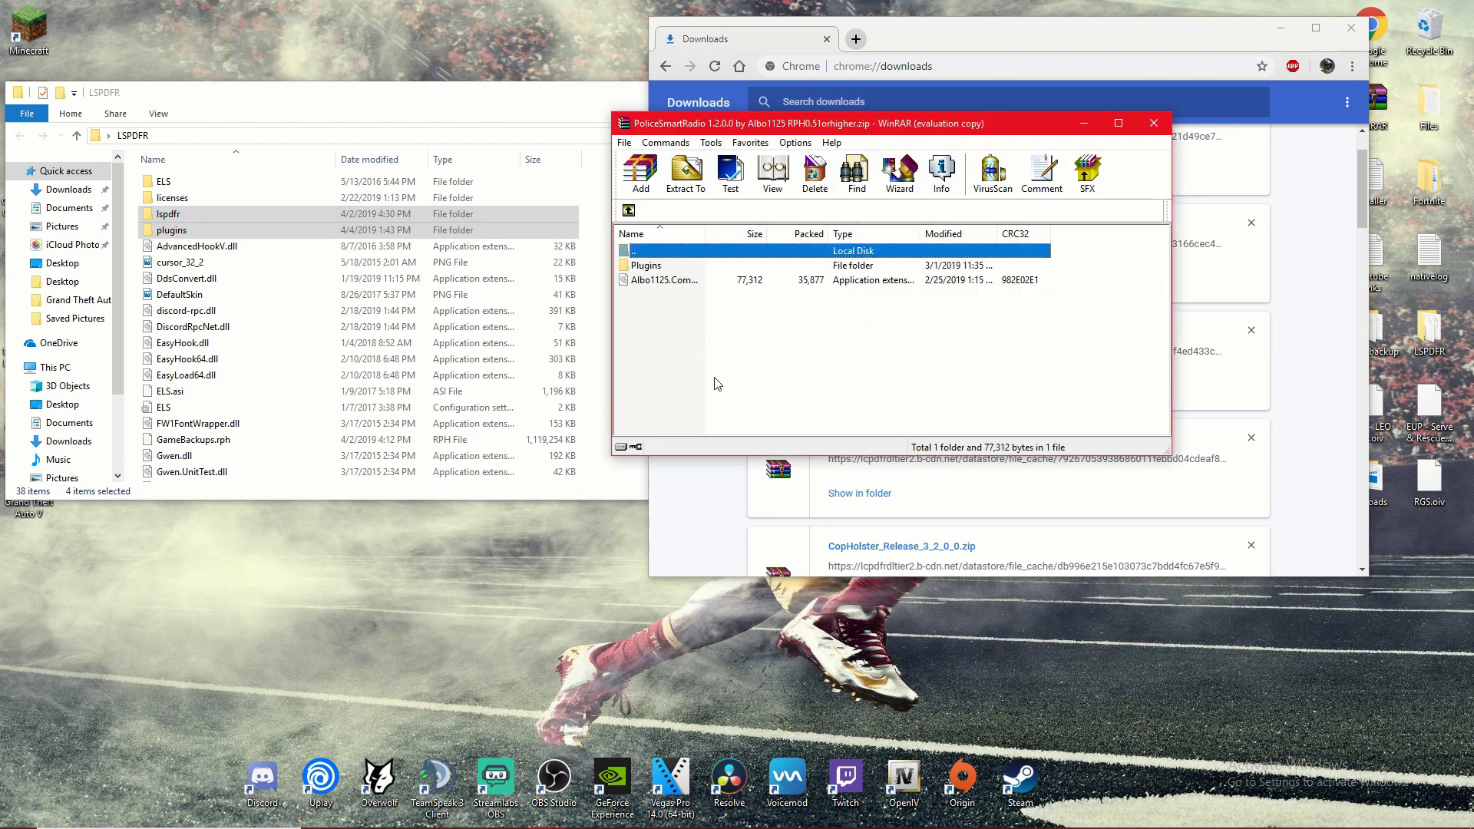
left_click_drag(648, 267, 145, 292)
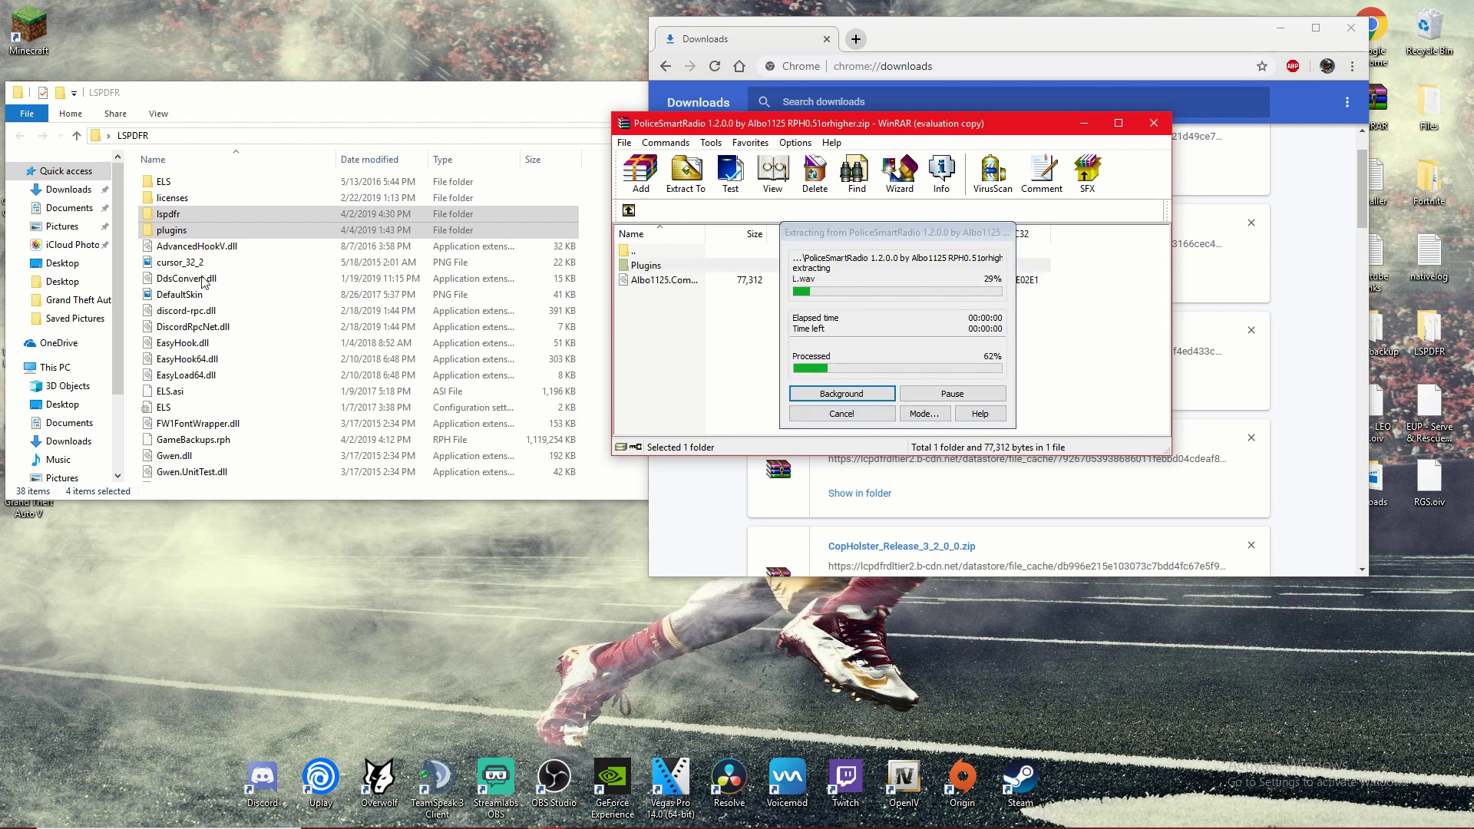
- Close the PoliceSmartRadio archive and open the Assorted Callouts zip
left_click(1154, 123)
scroll(911, 315, "up", 1)
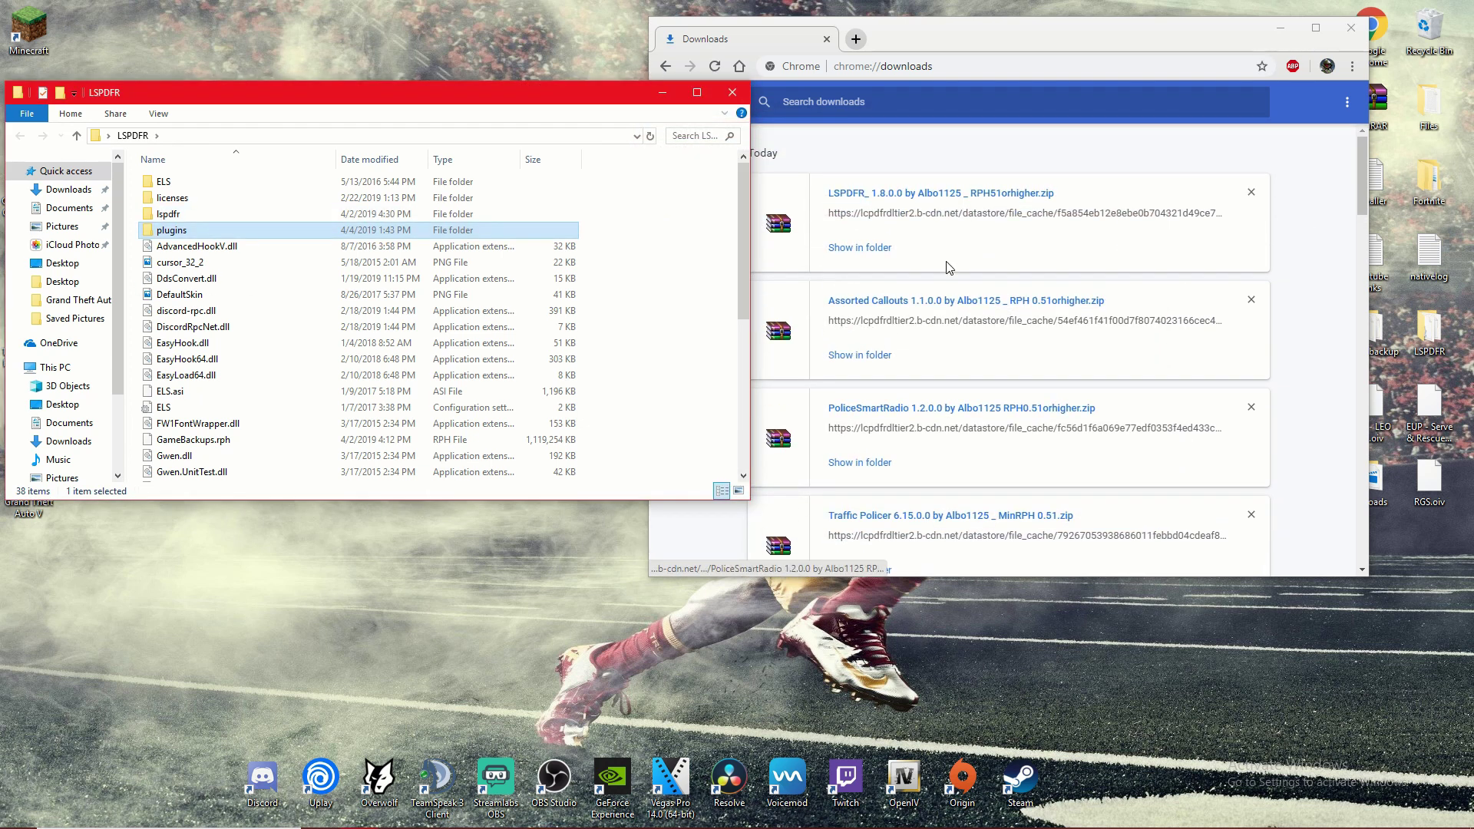
left_click(910, 309)
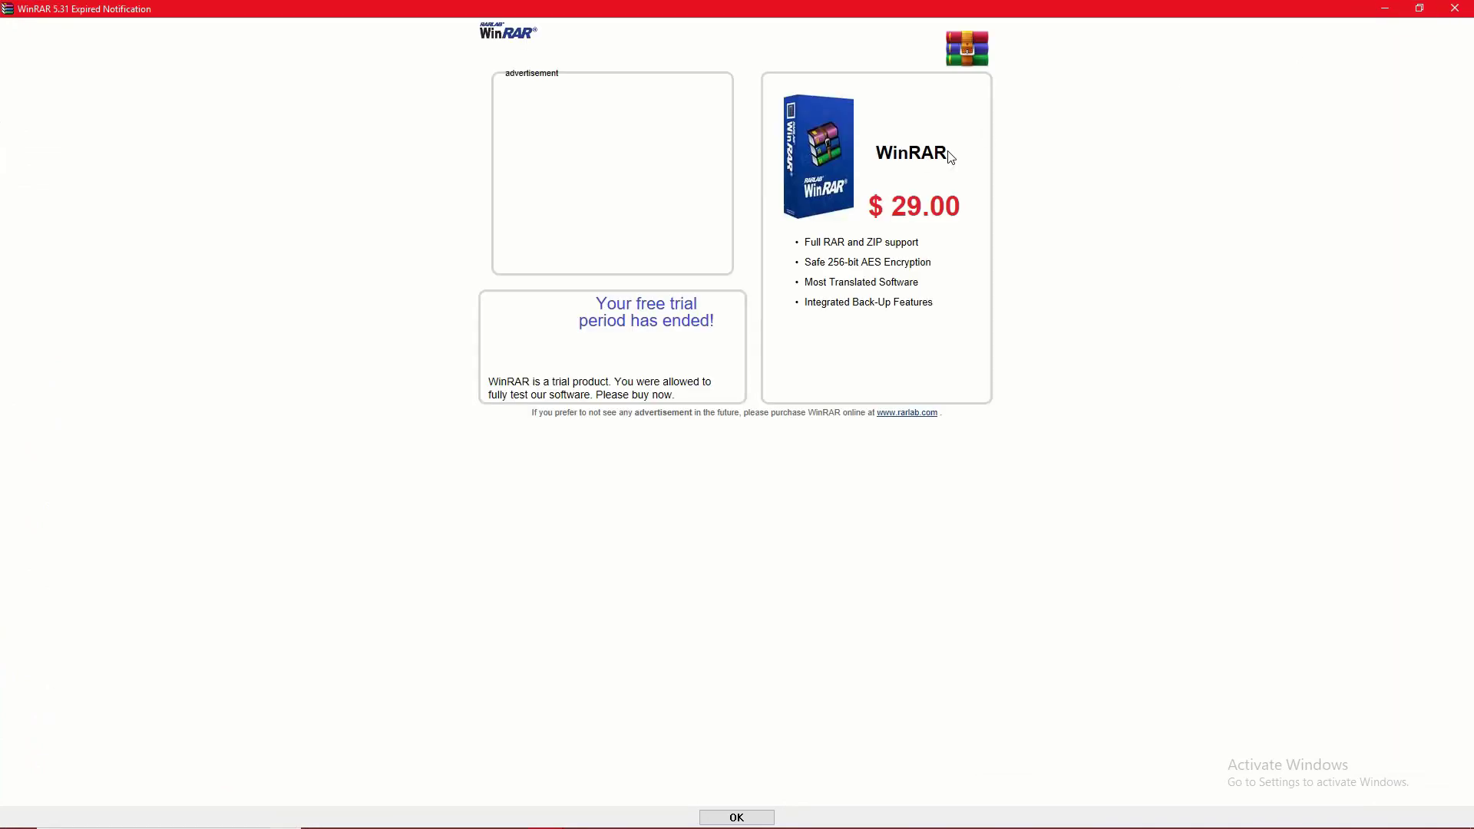
- Dismiss the trial notice, copy Assorted Callouts' LSPDFR and Plugins folders into the LSPDFR folder, and close WinRAR
left_click(1454, 7)
double_click(657, 284)
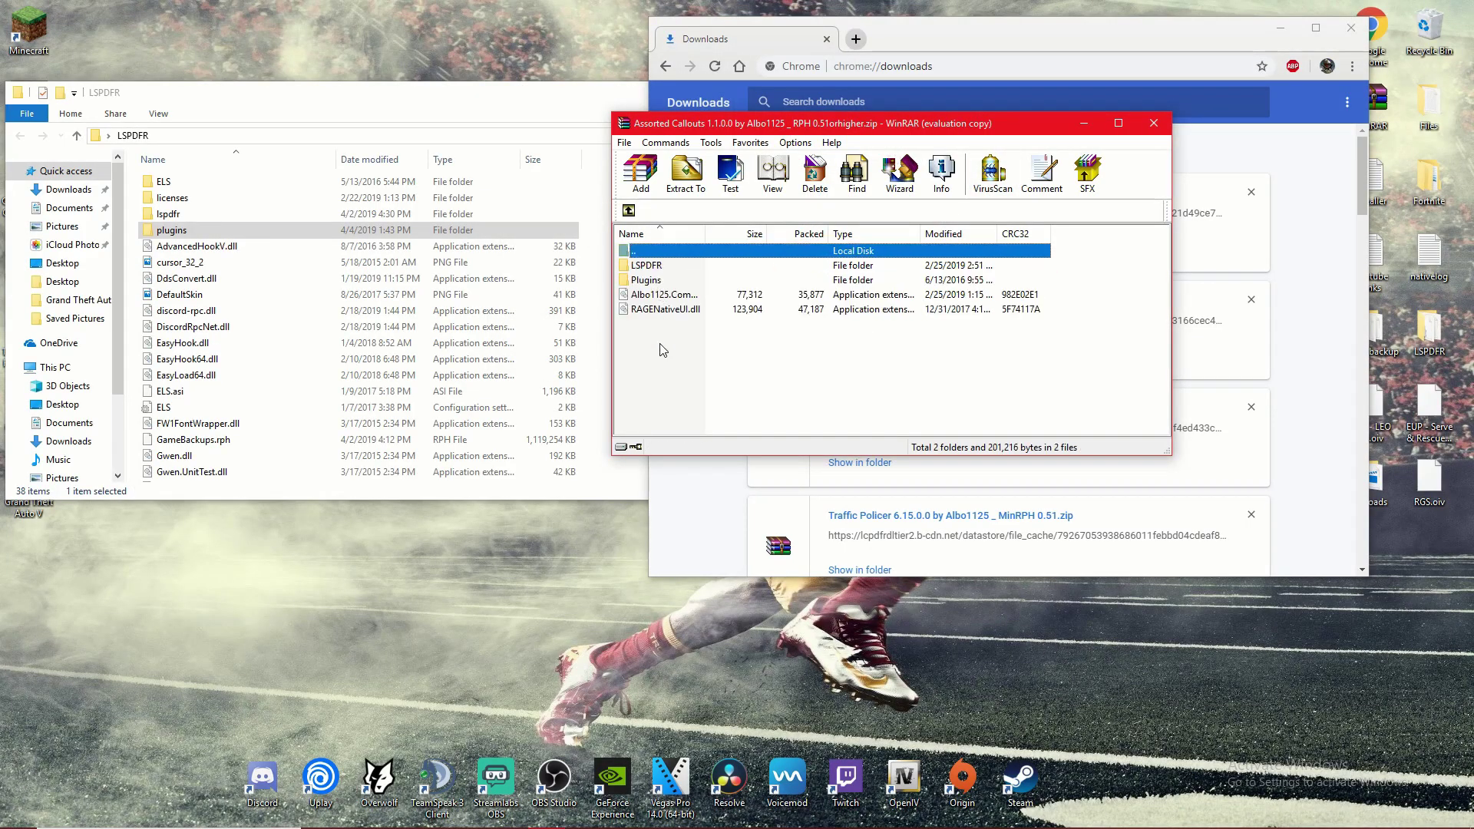
left_click(688, 276, "shift")
left_click_drag(688, 276, 146, 290)
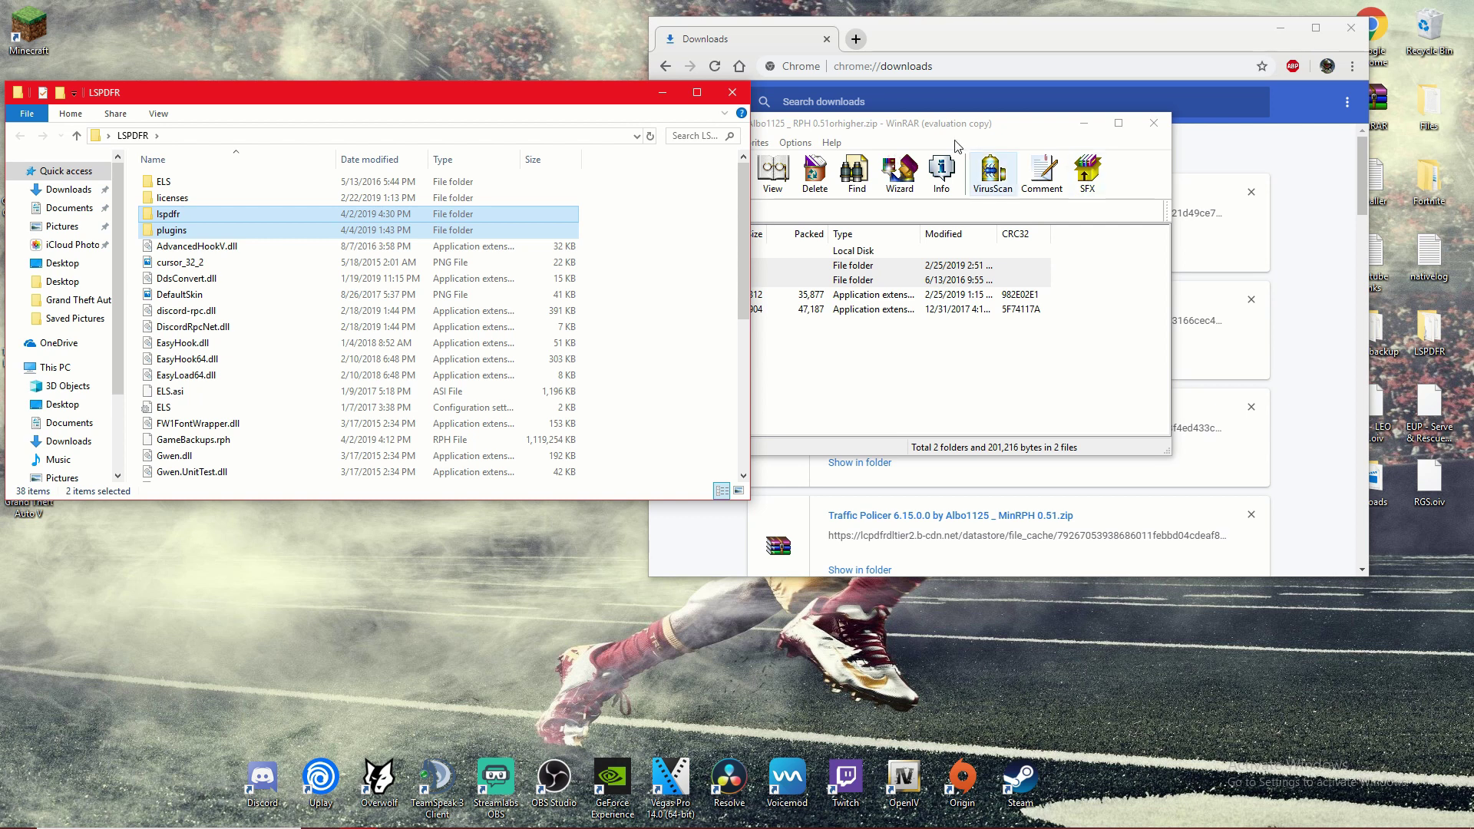
left_click(1022, 134)
left_click(1151, 124)
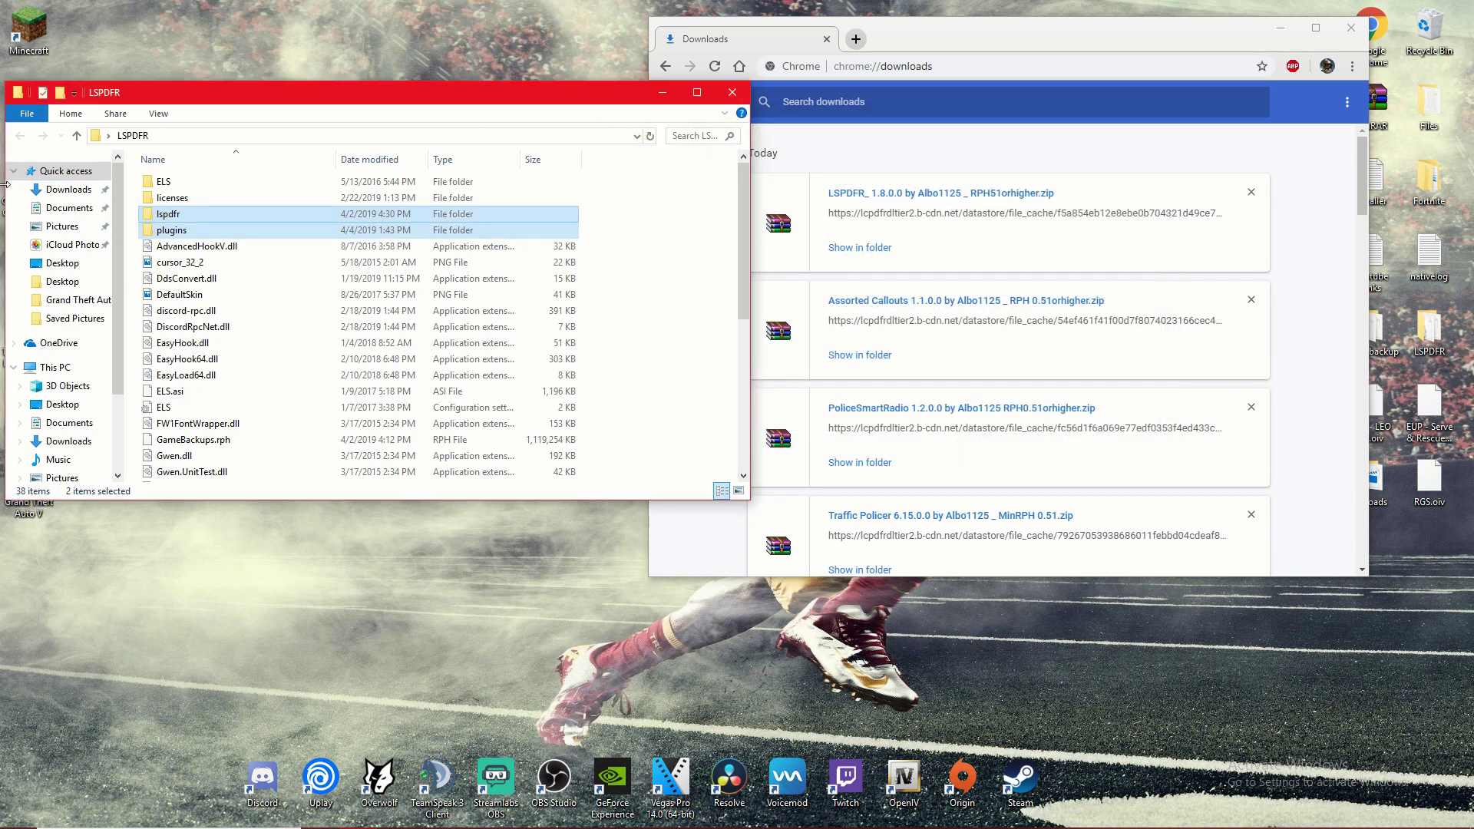
left_click(710, 221)
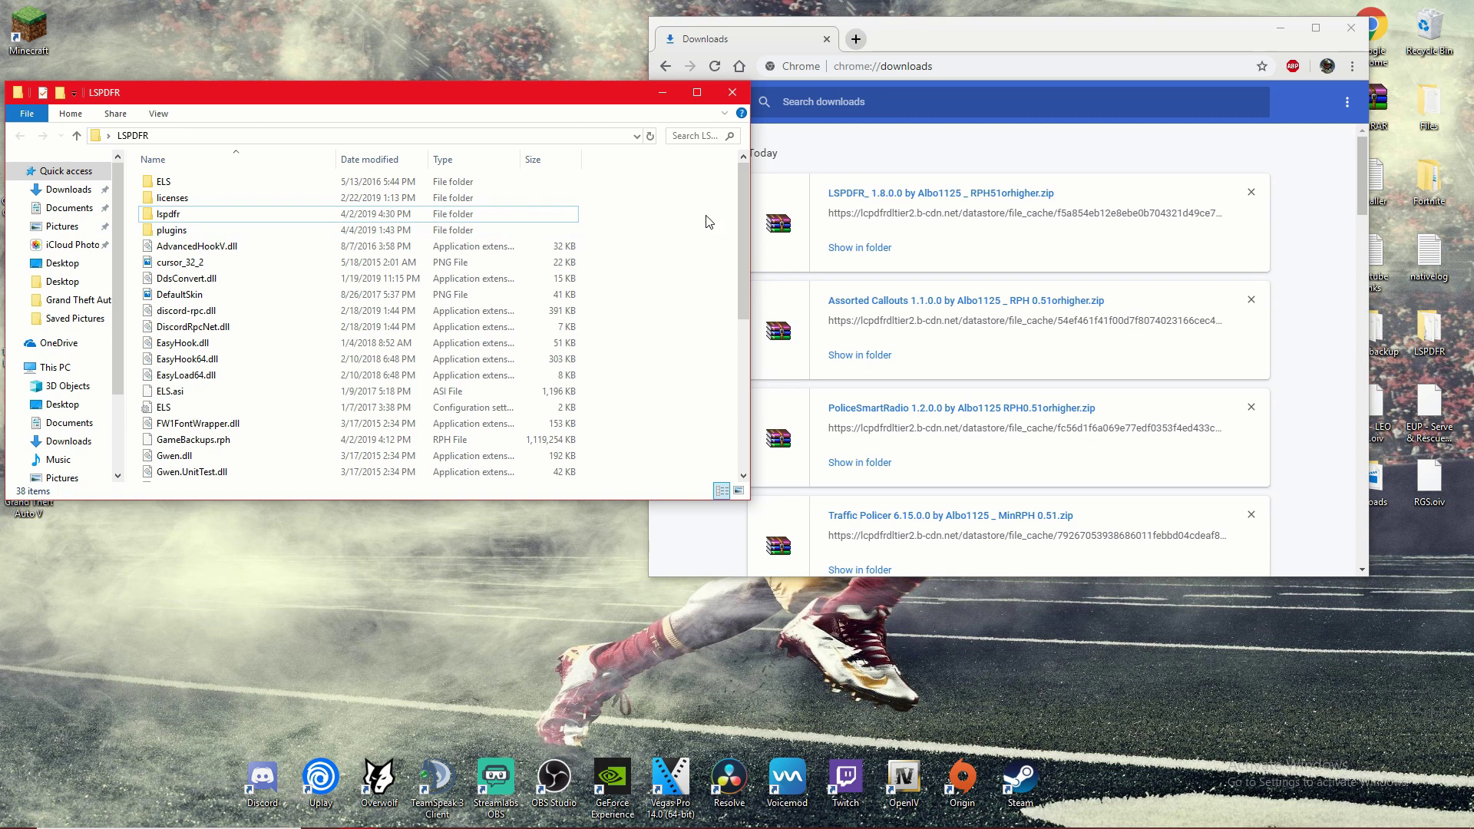